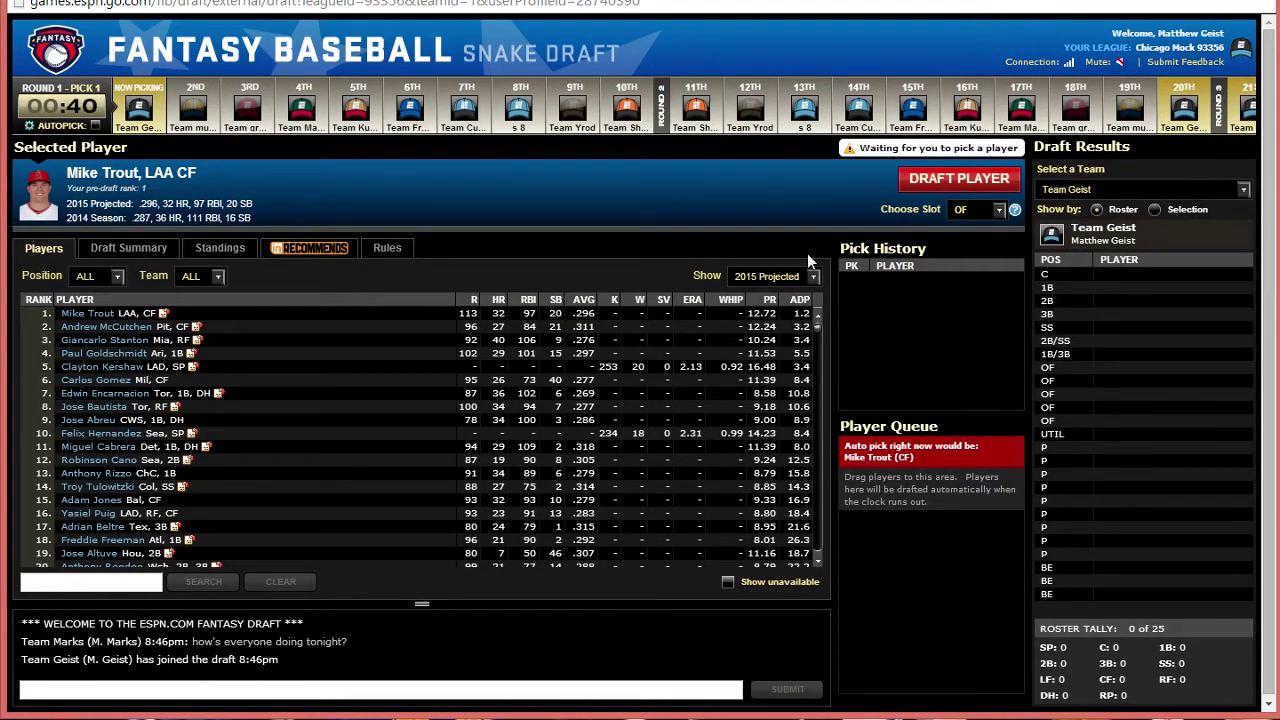
Draft Mike Trout to the OF slot with the first overall pick.
left_click(951, 182)
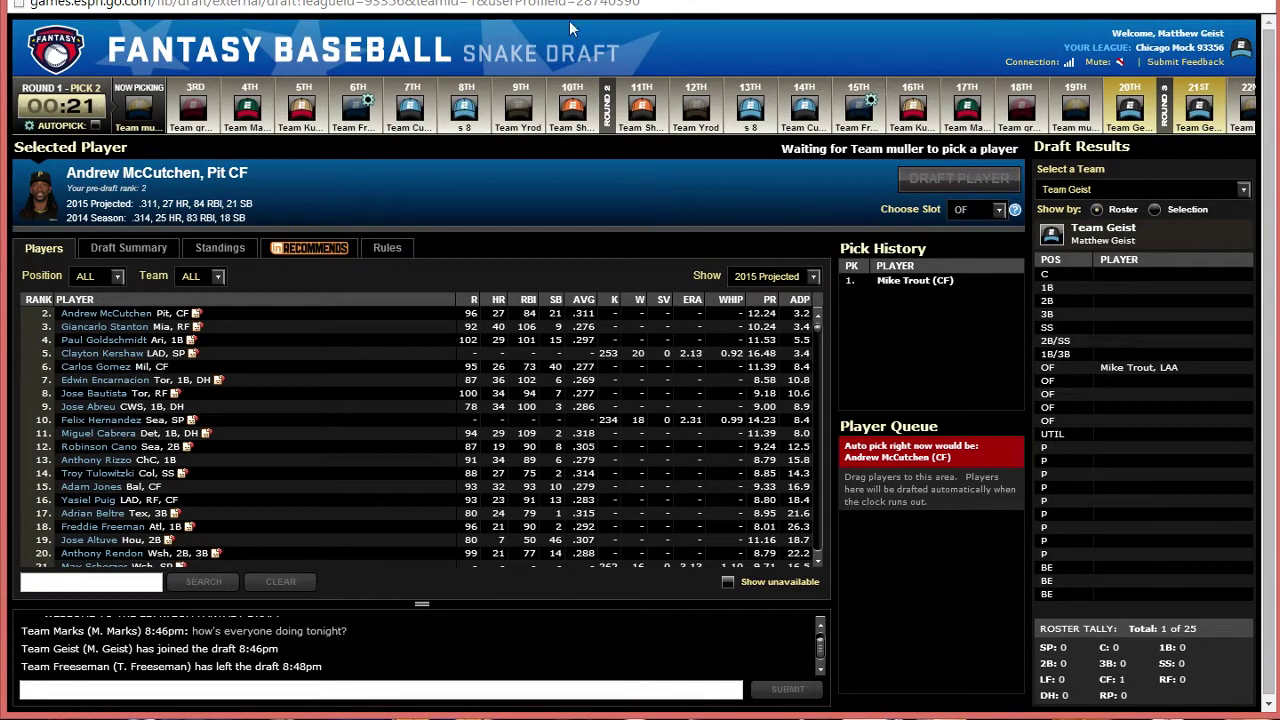
left_click(388, 326)
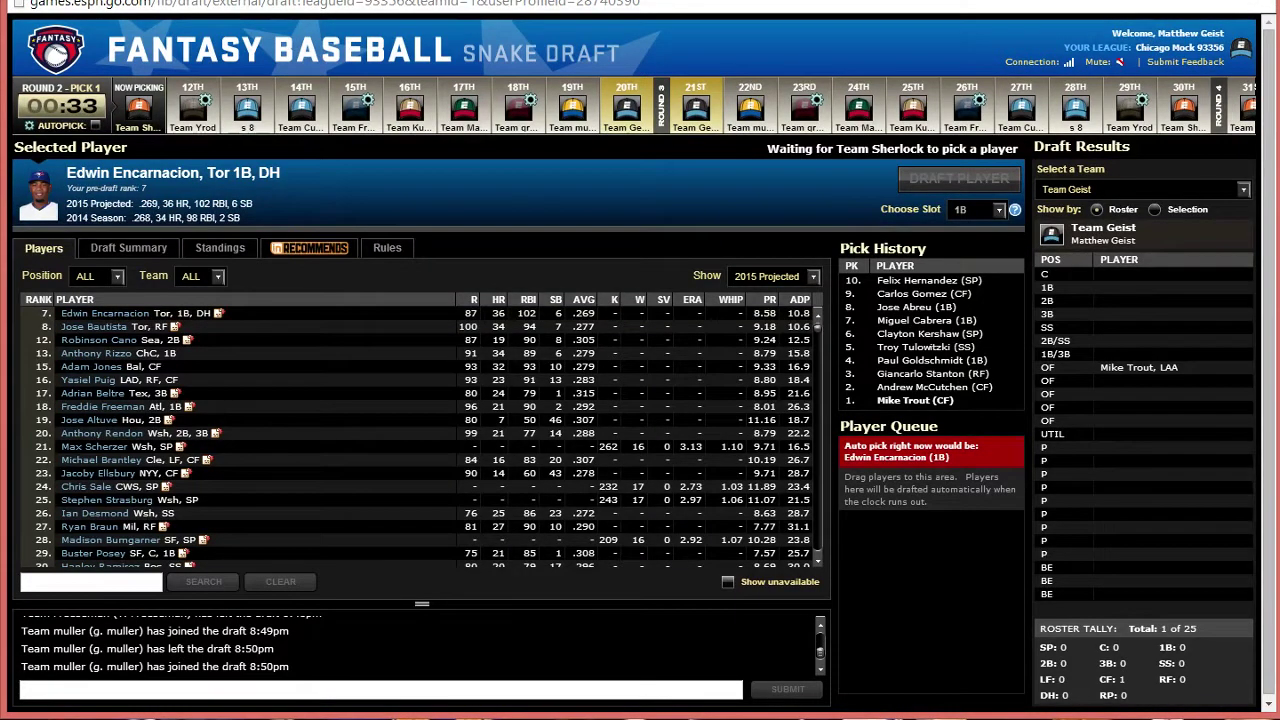
Compare the projected and 2014 season stats of Edwin Encarnacion, Jose Bautista and Robinson Cano.
left_click(290, 326)
left_click(288, 313)
left_click(284, 338)
left_click(248, 312)
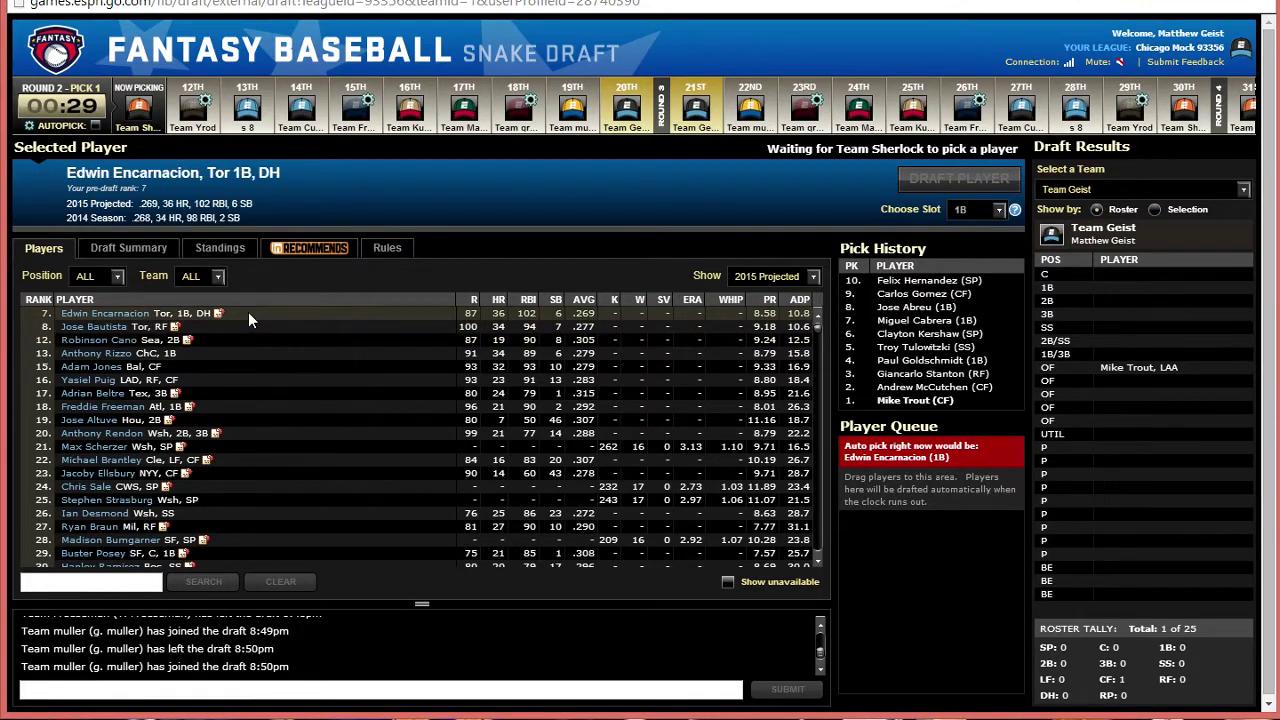
left_click(245, 340)
left_click(246, 328)
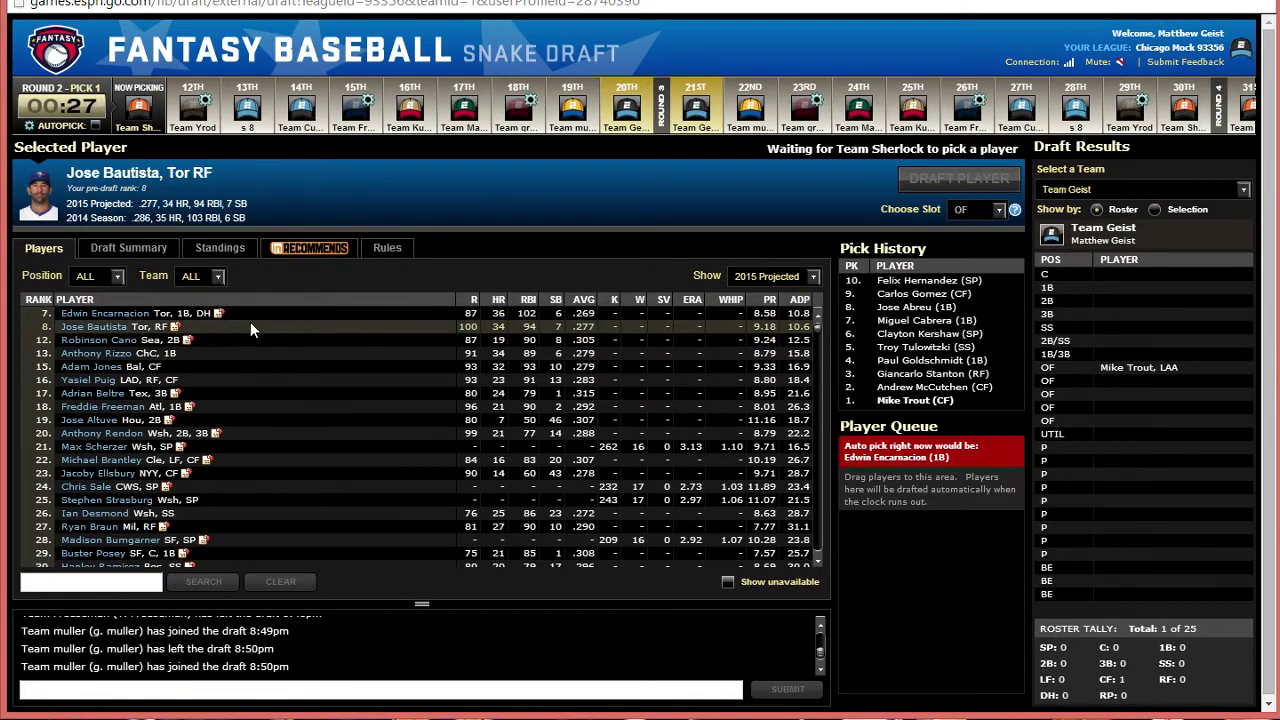
left_click(267, 314)
left_click(264, 325)
left_click(265, 311)
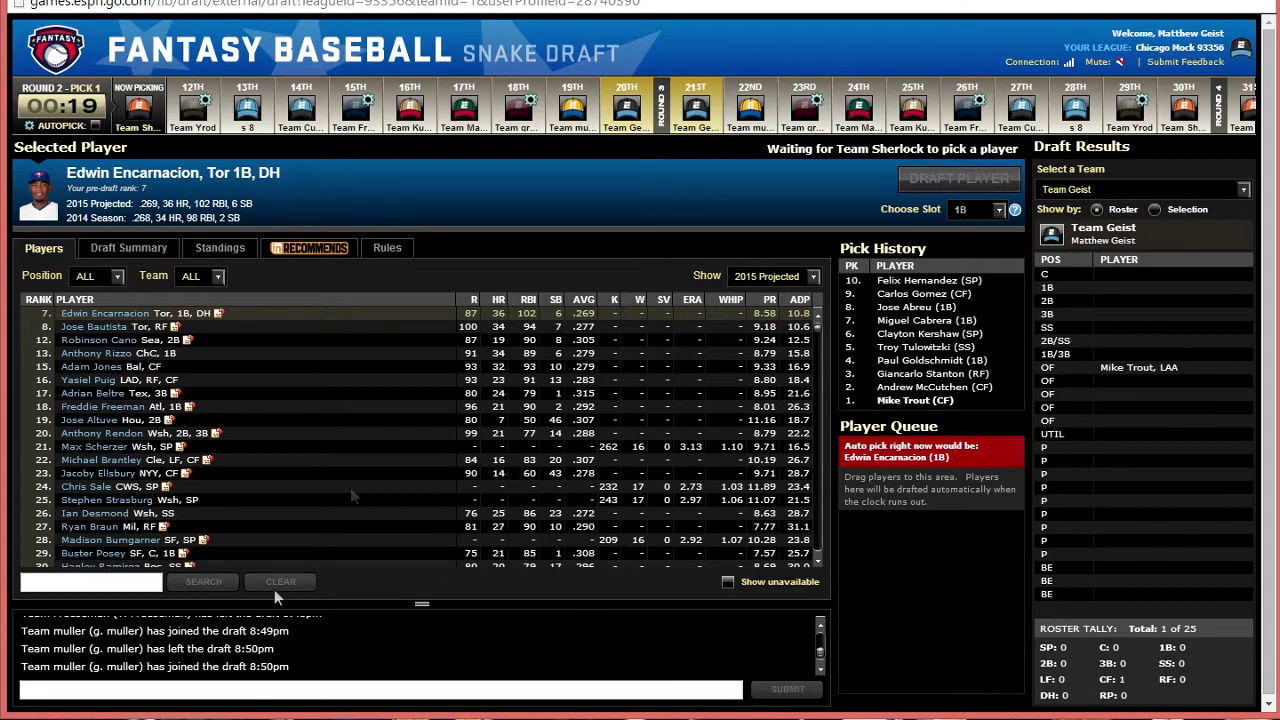
Filter the available players by position, viewing the catchers (C) first and the pitchers (P) second.
left_click(95, 280)
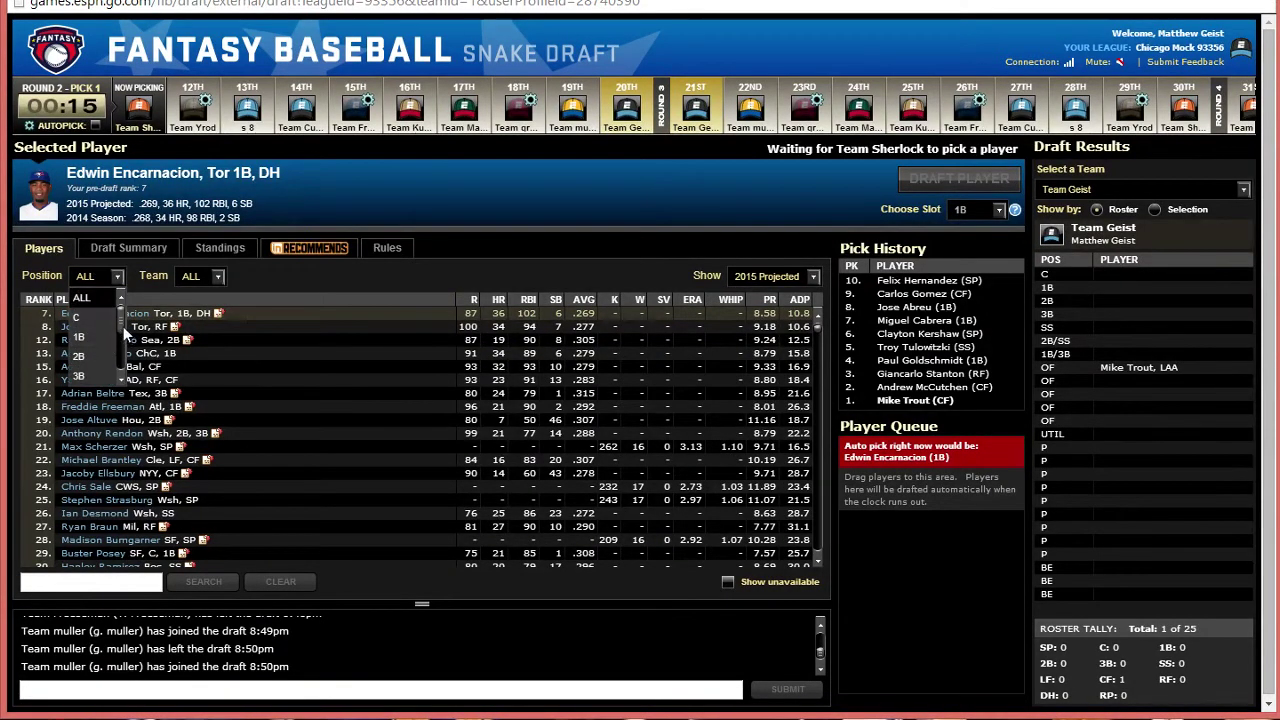
left_click(120, 318)
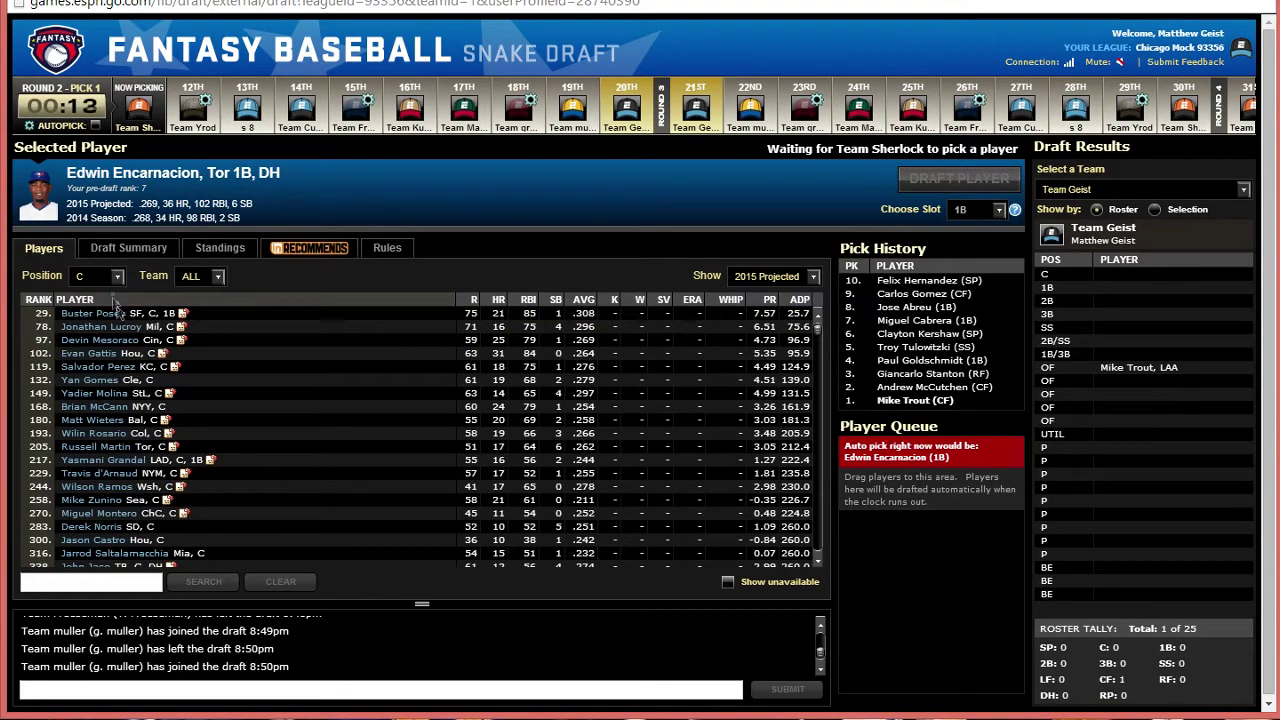
left_click(107, 274)
scroll(121, 300, "down", 5)
left_click(109, 368)
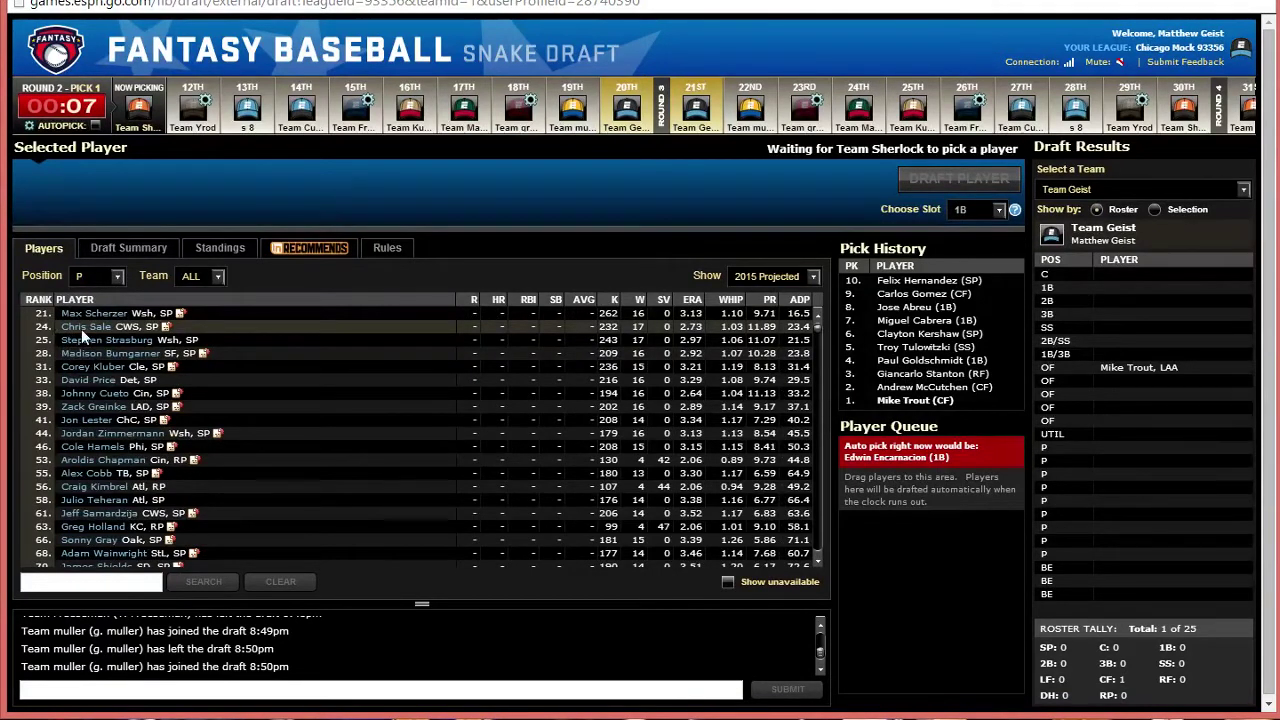
Compare the projected and 2014 season stats of pitchers Chris Sale and Max Scherzer.
left_click(81, 329)
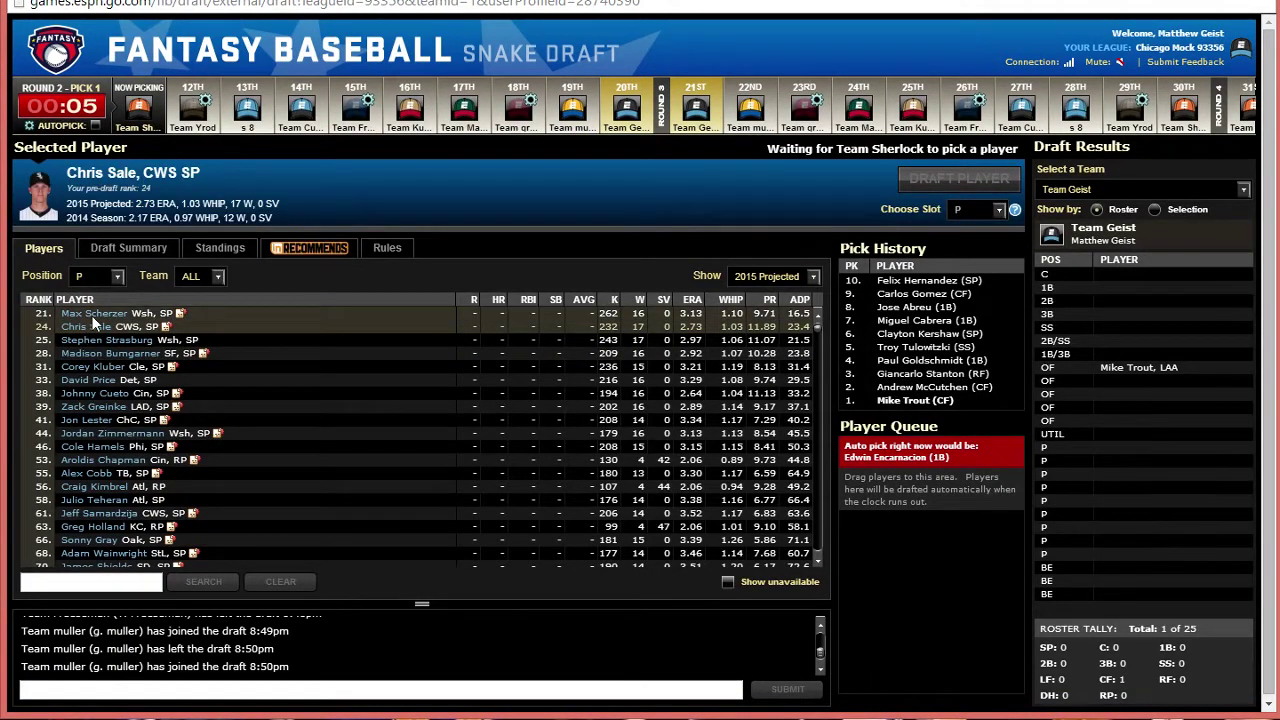
left_click(91, 315)
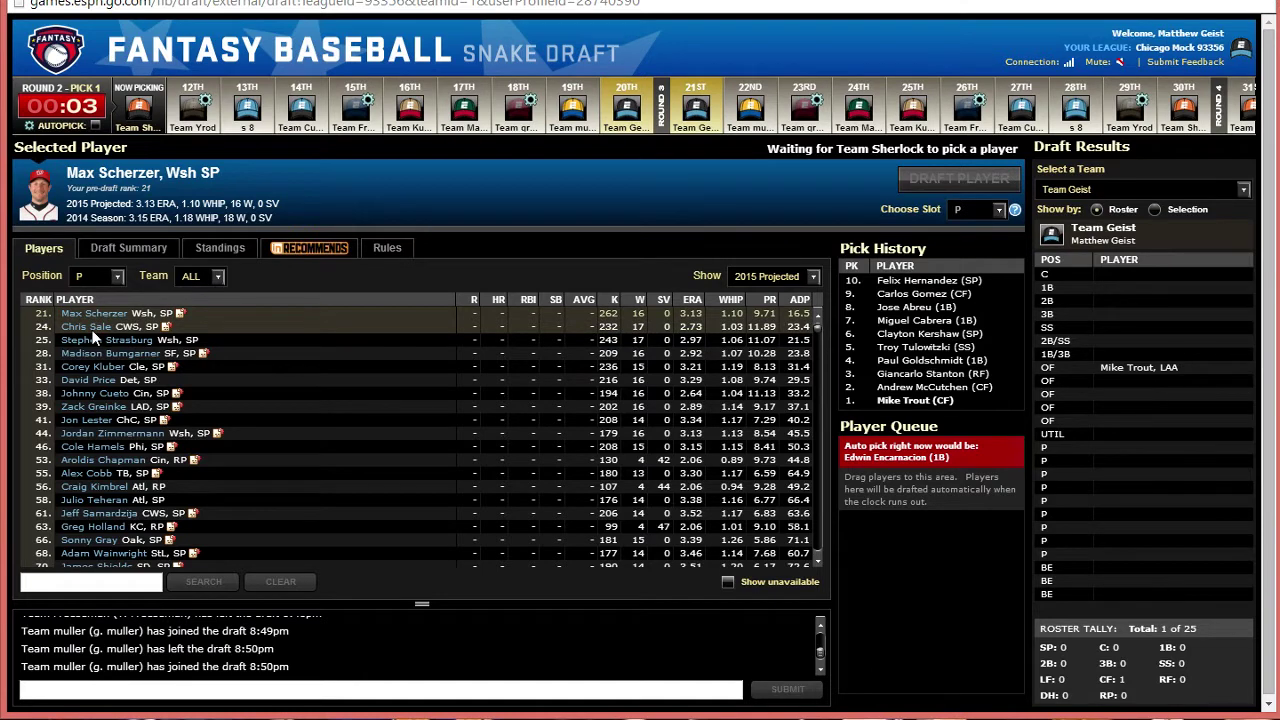
left_click(88, 327)
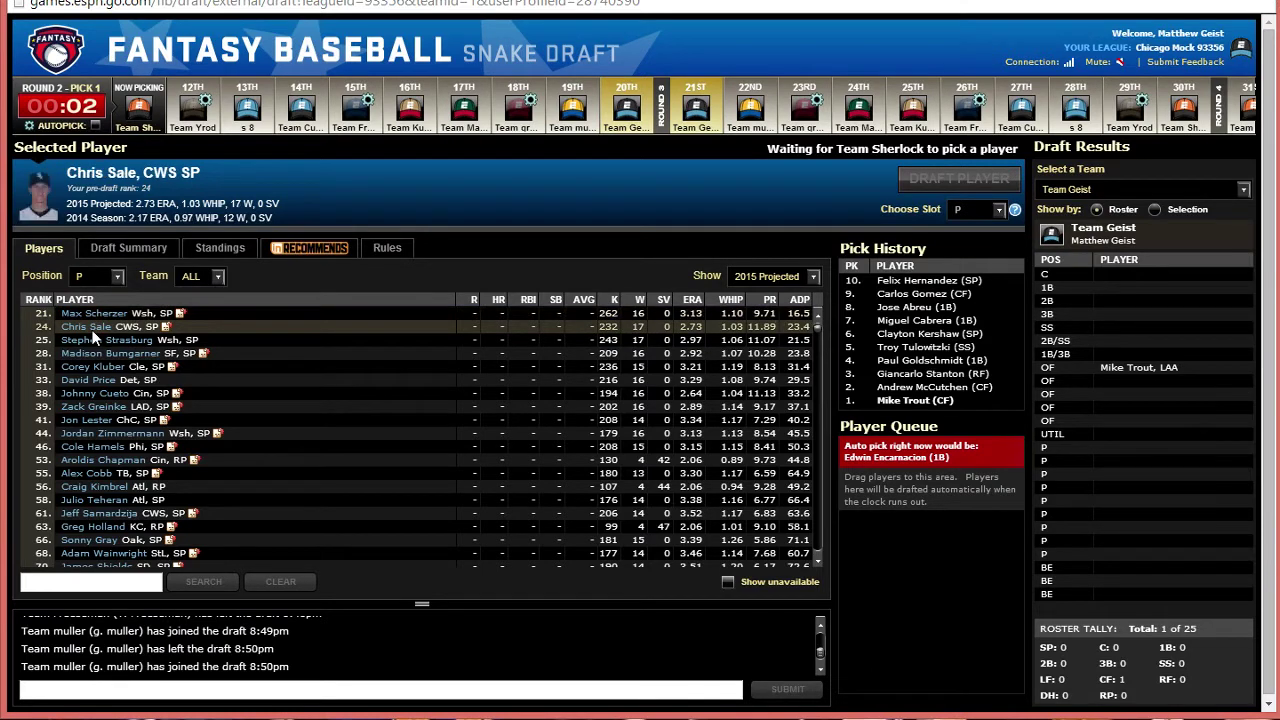
Reset the position filter to ALL and return to the highest-ranked available players.
left_click(100, 279)
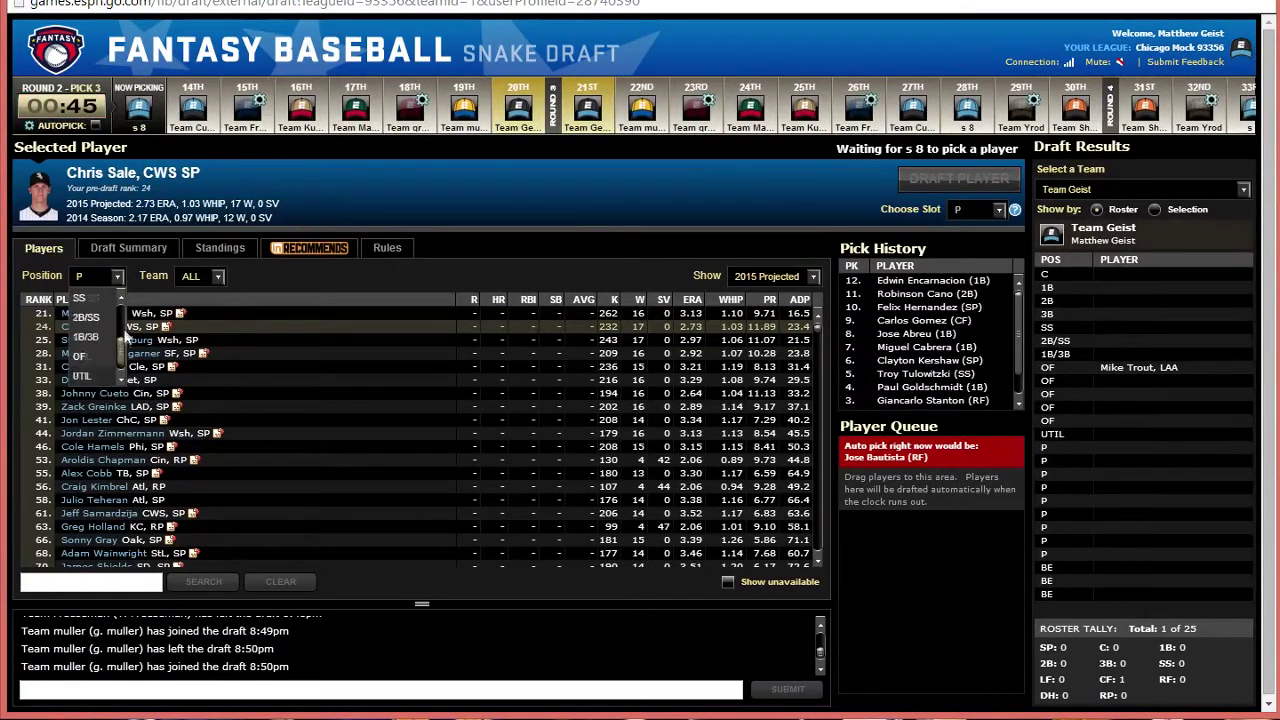
left_click(82, 298)
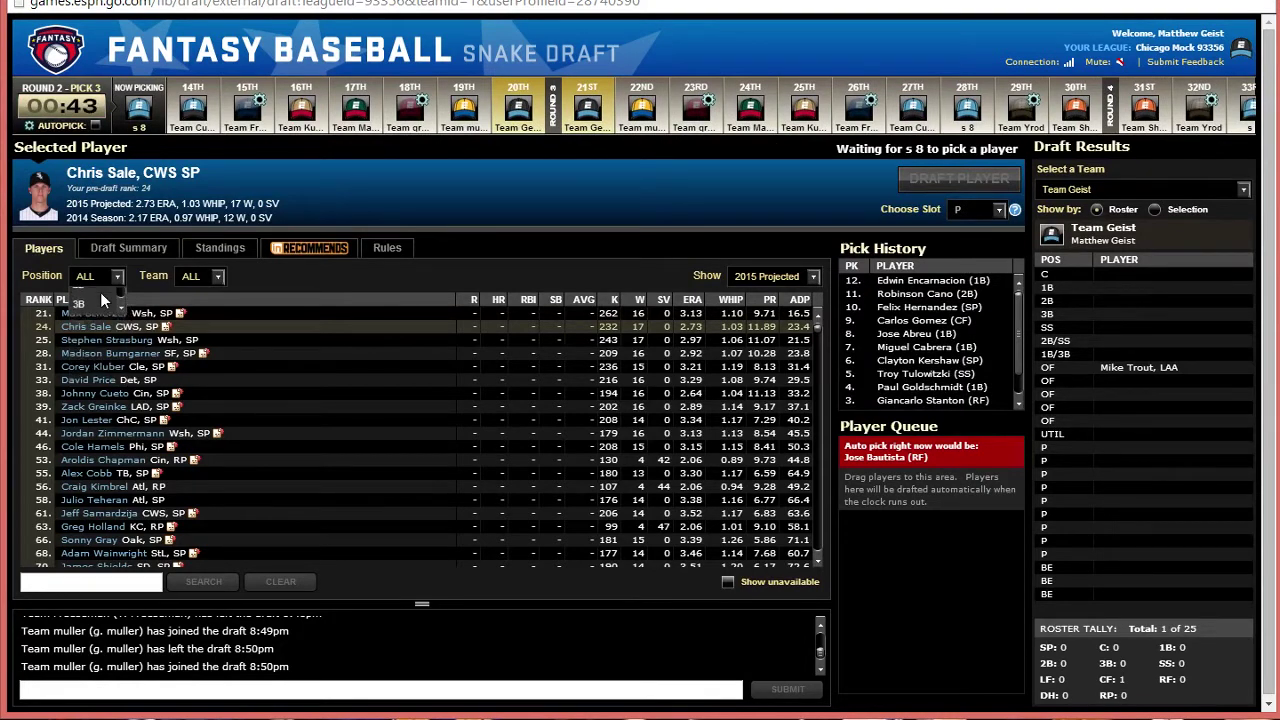
scroll(96, 341, "up", 2)
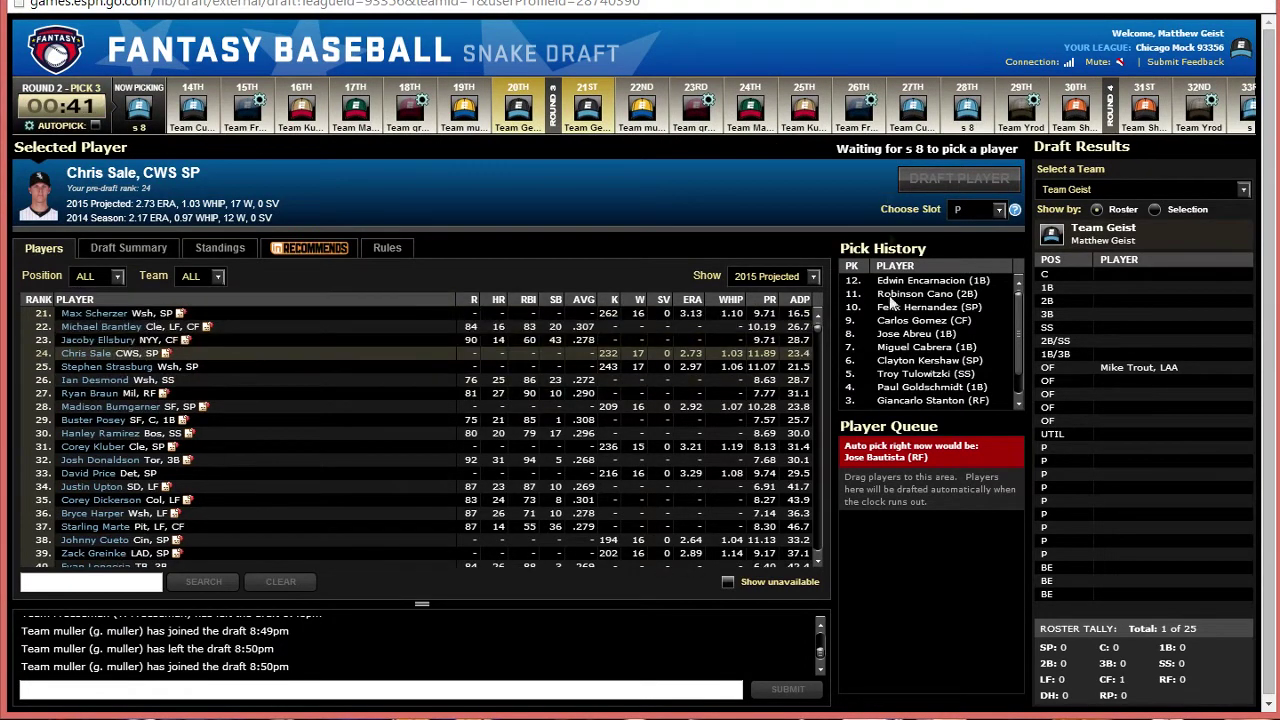
scroll(361, 526, "up", 2)
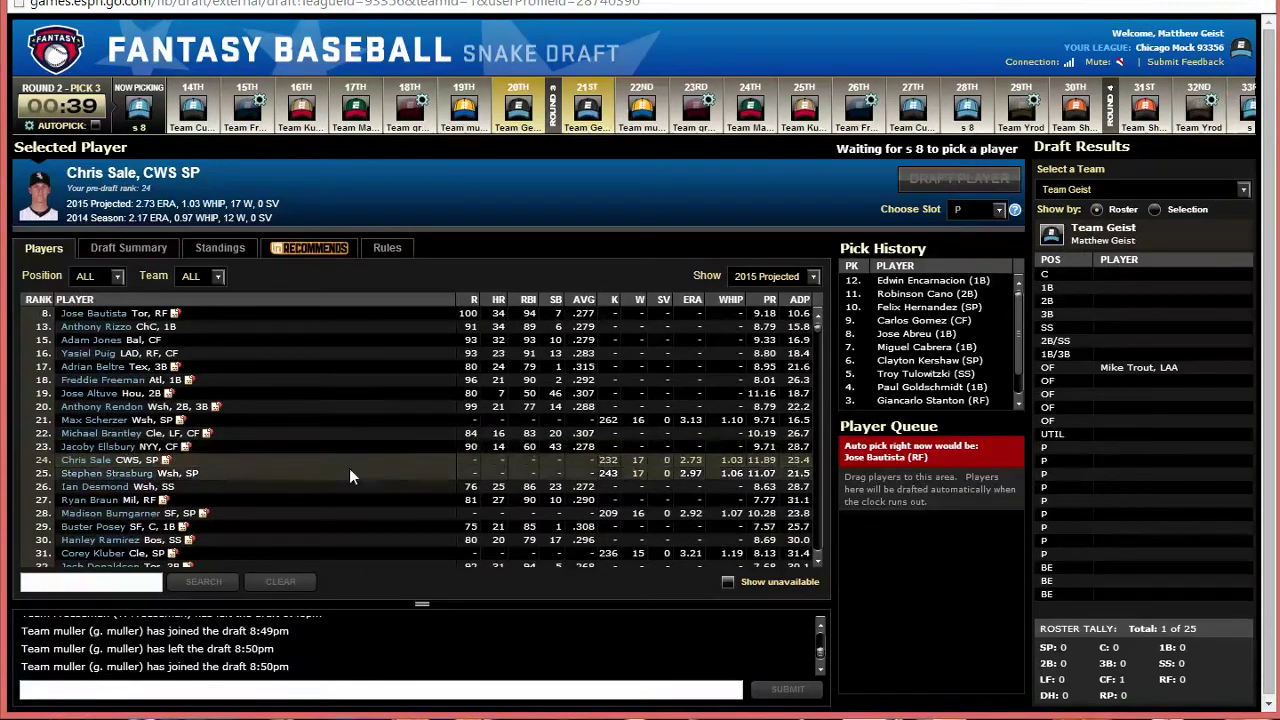
Review the stats of Max Scherzer, Freddie Freeman and Adrian Beltre, and check the recent picks in the pick history.
left_click(399, 403)
left_click(389, 416)
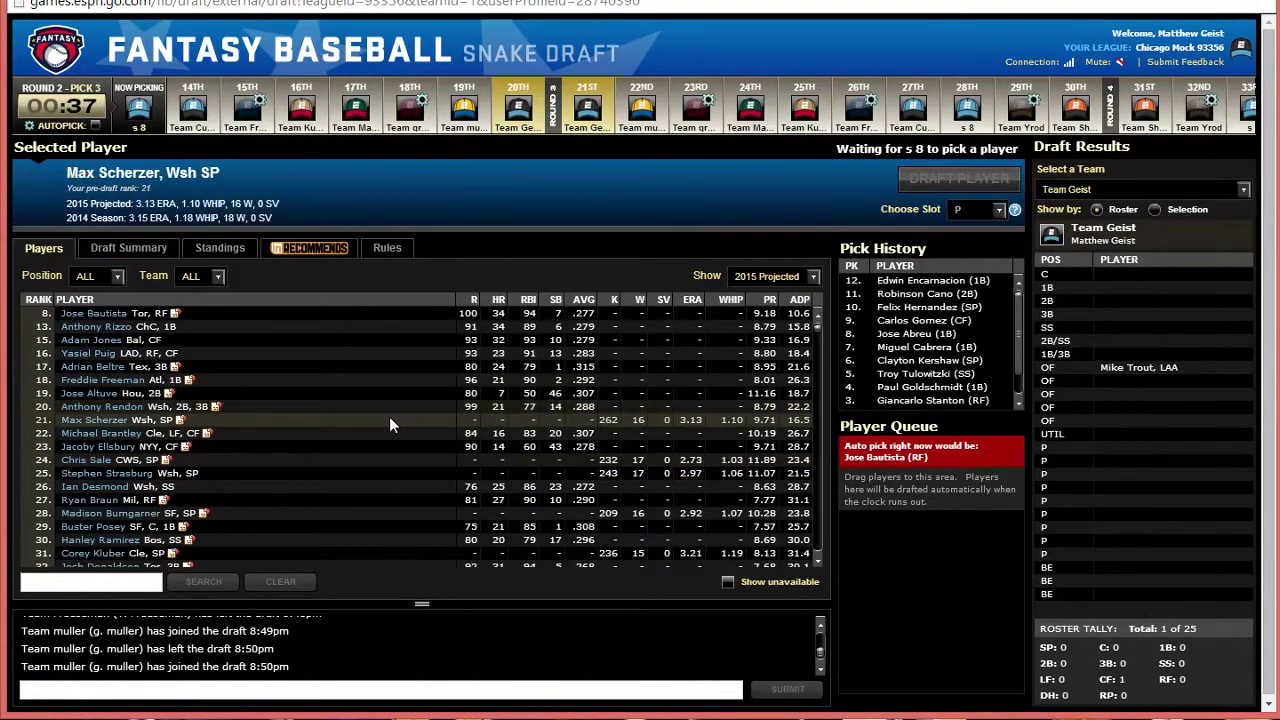
left_click(391, 384)
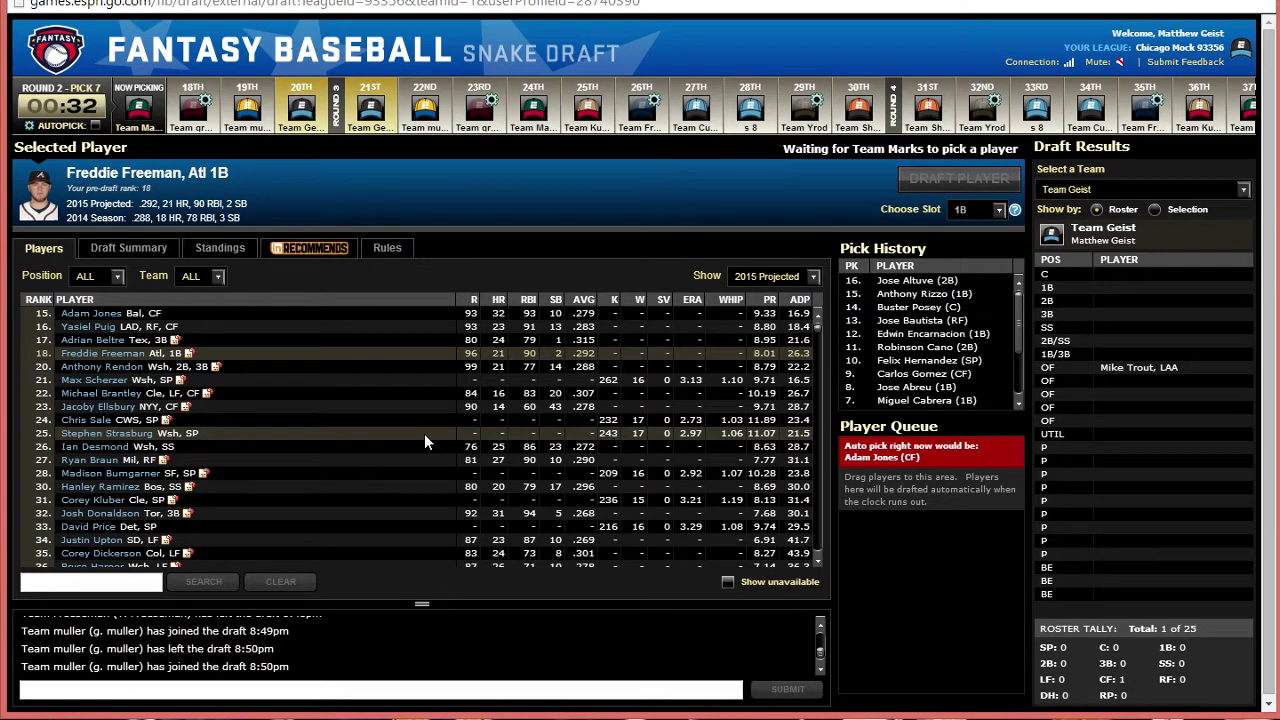
left_click(610, 313)
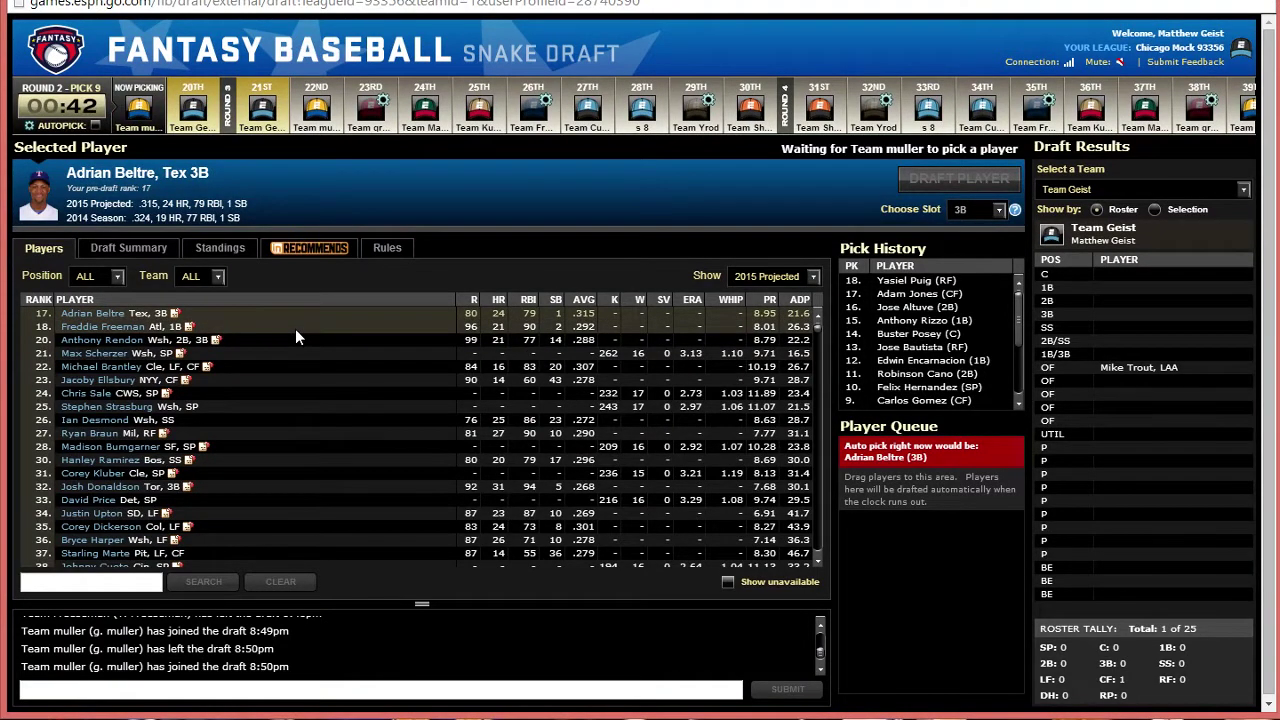
left_click(292, 325)
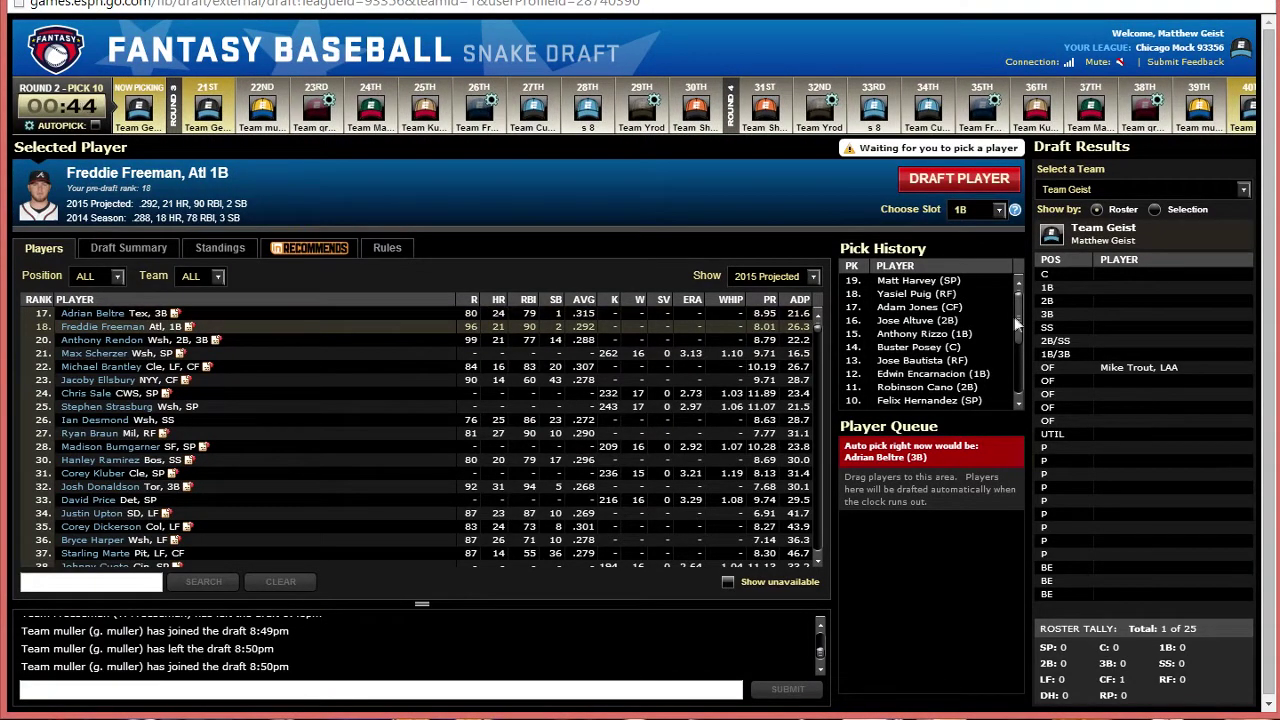
mouse_move(925, 284)
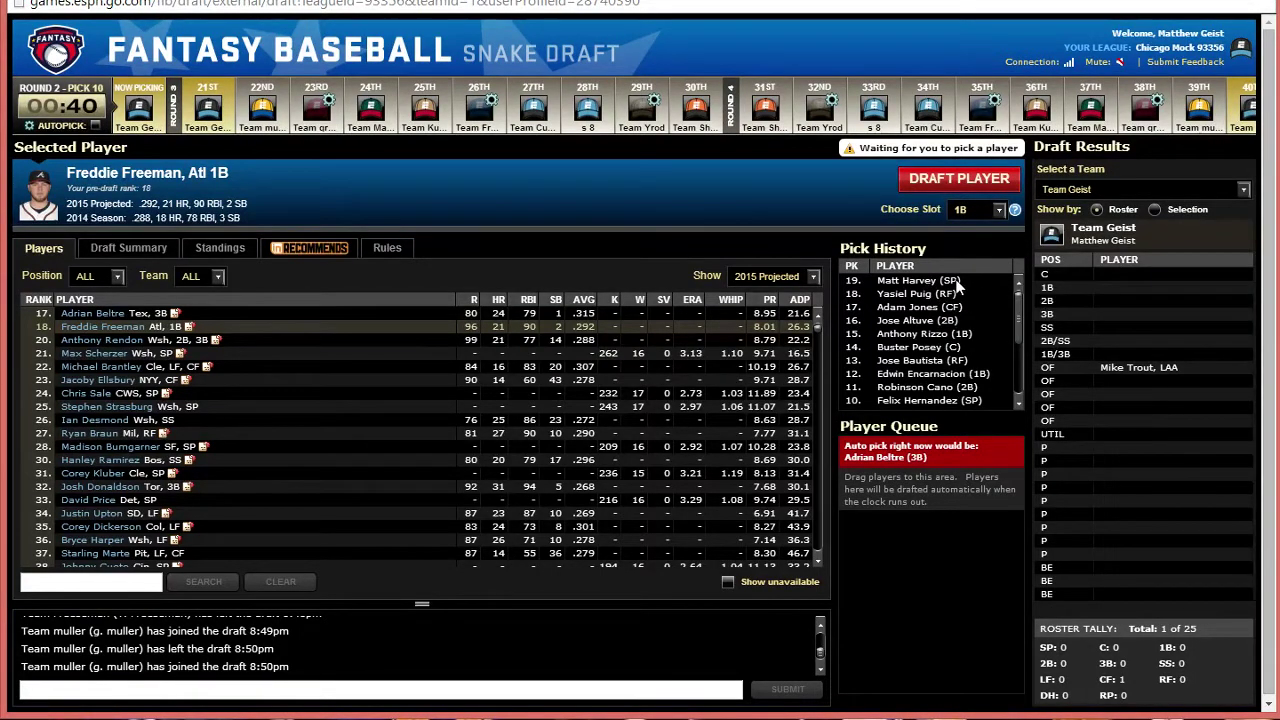
mouse_move(1015, 312)
left_mouse_down()
mouse_move(1003, 372)
mouse_move(997, 319)
left_mouse_up()
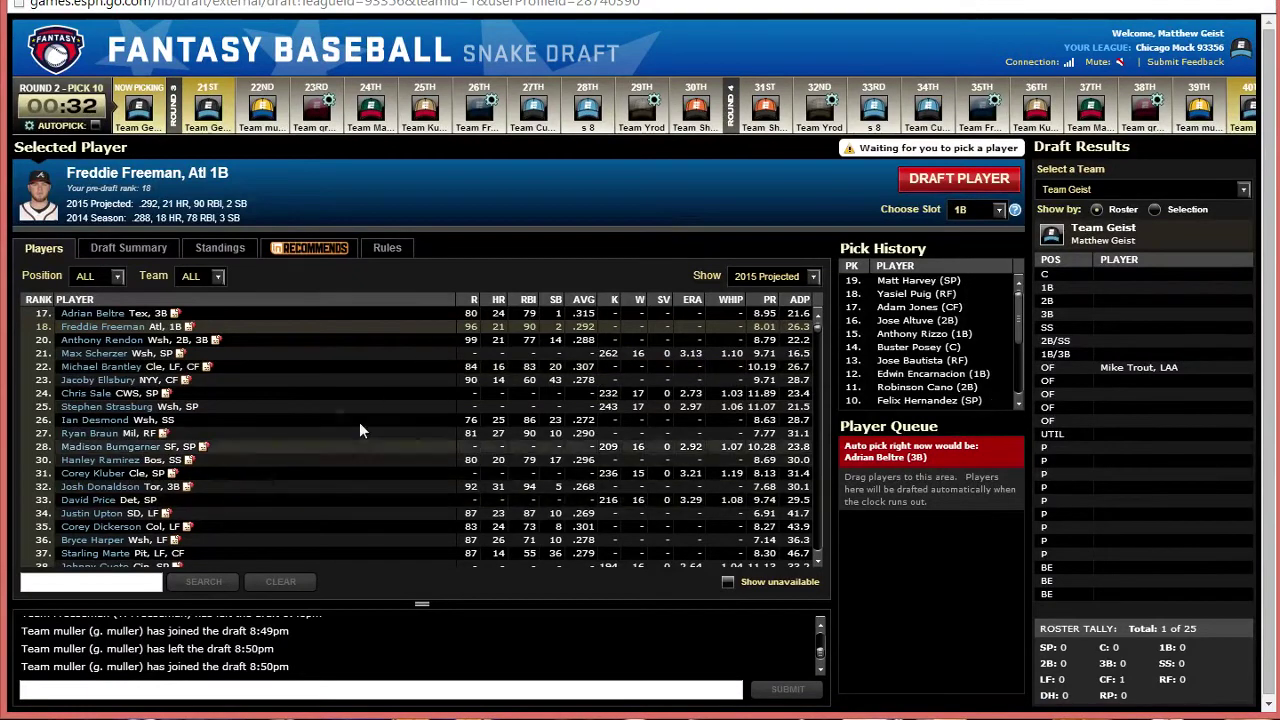
Weigh Michael Brantley and Max Scherzer against Chris Sale, and draft Chris Sale to a P slot.
left_click(295, 366)
left_click(292, 353)
left_click(283, 368)
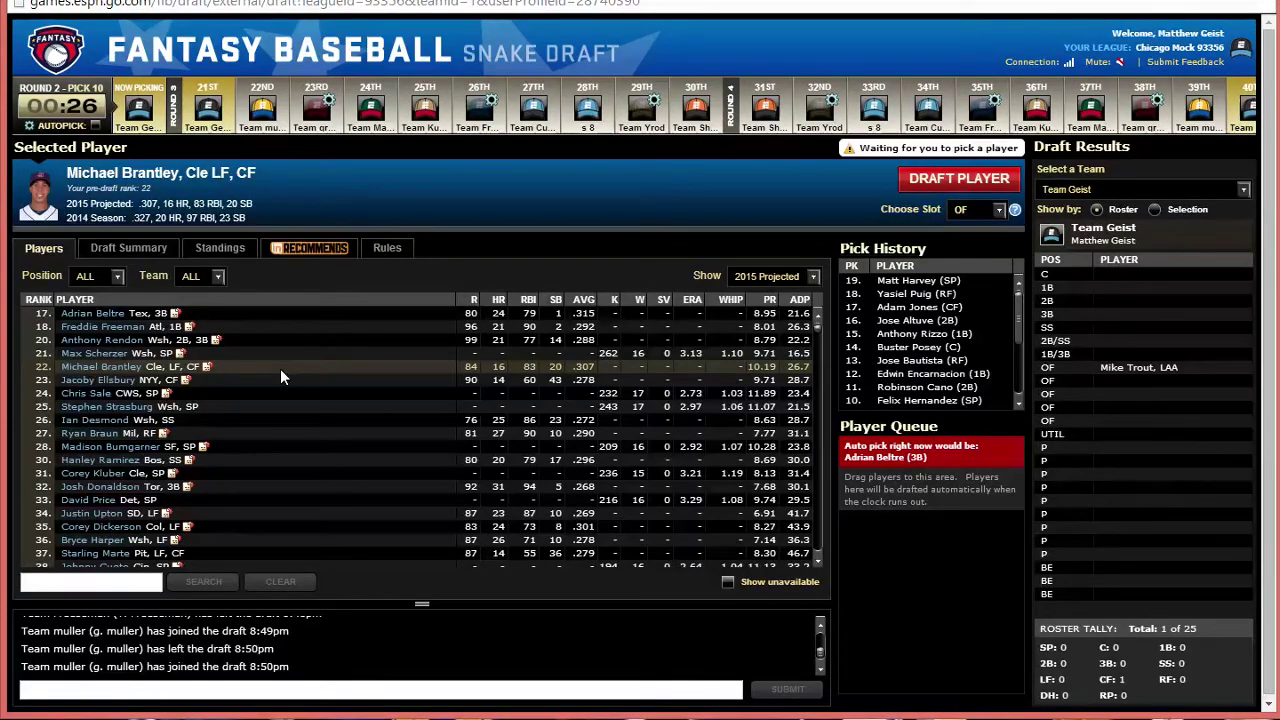
left_click(68, 393)
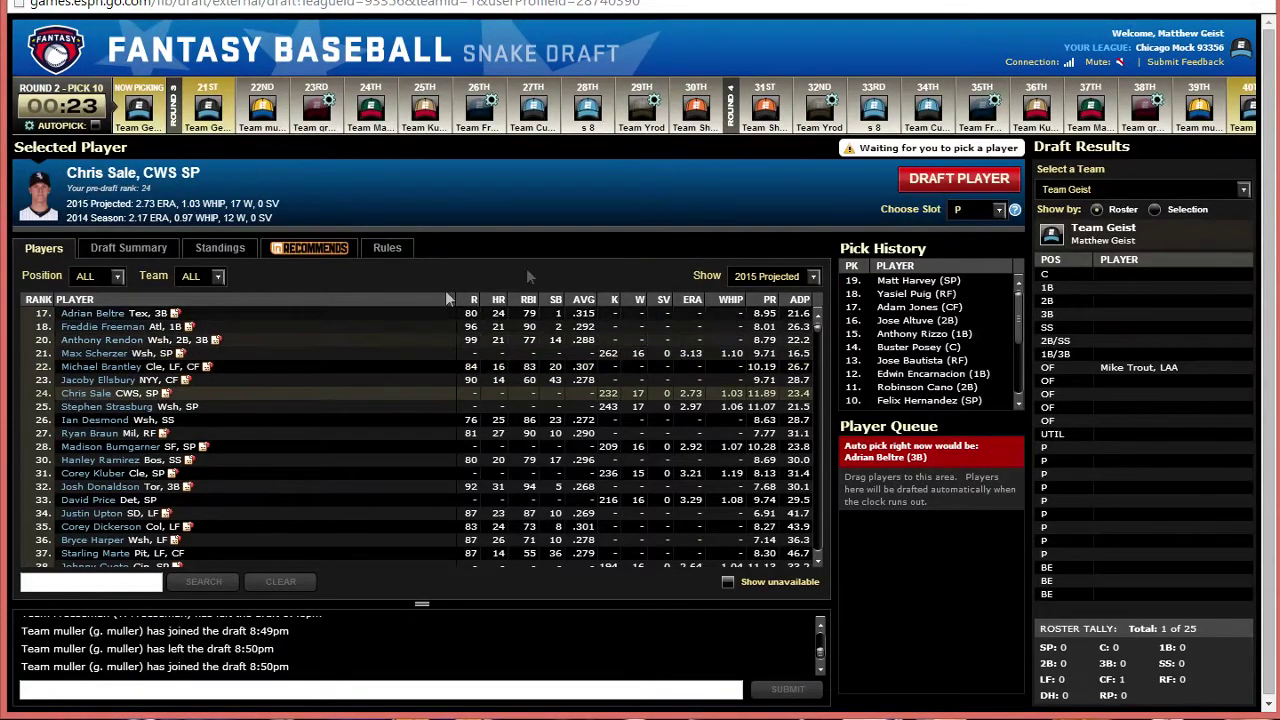
left_click(910, 180)
Compare the stats of Anthony Rendon, Adrian Beltre, Freddie Freeman and Max Scherzer as candidates for the round 3 pick.
left_click(119, 341)
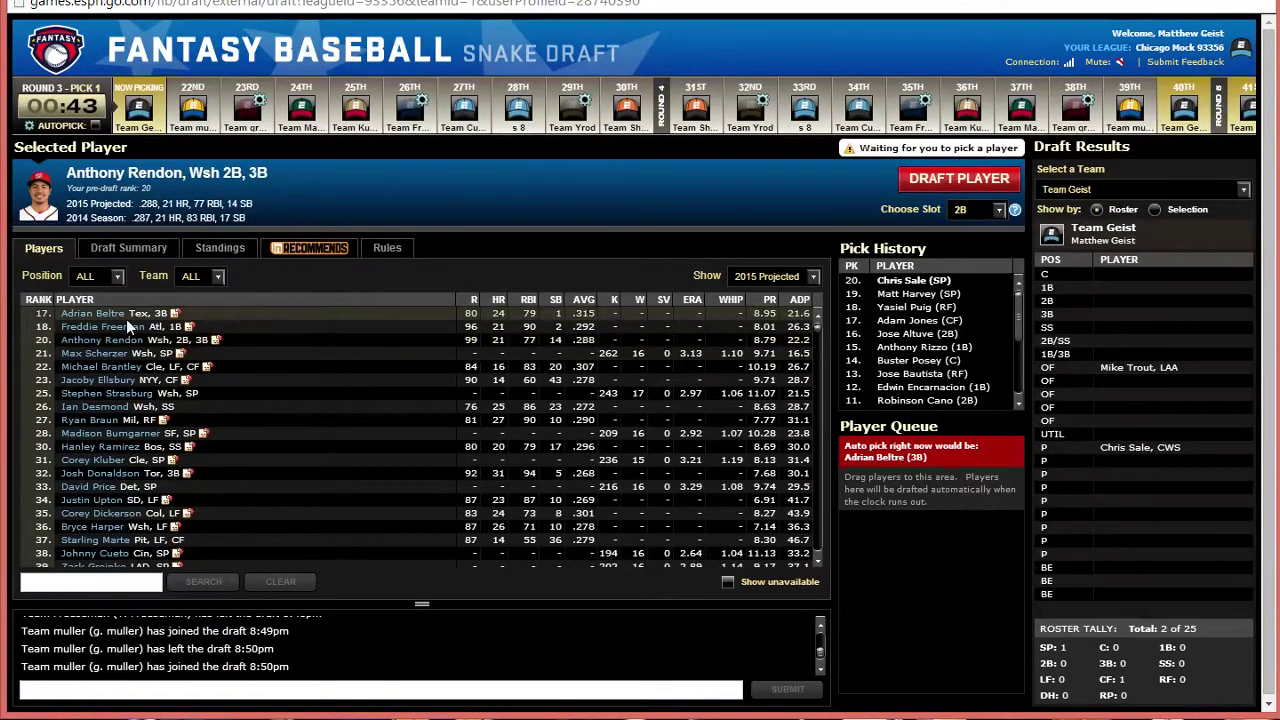
left_click(125, 316)
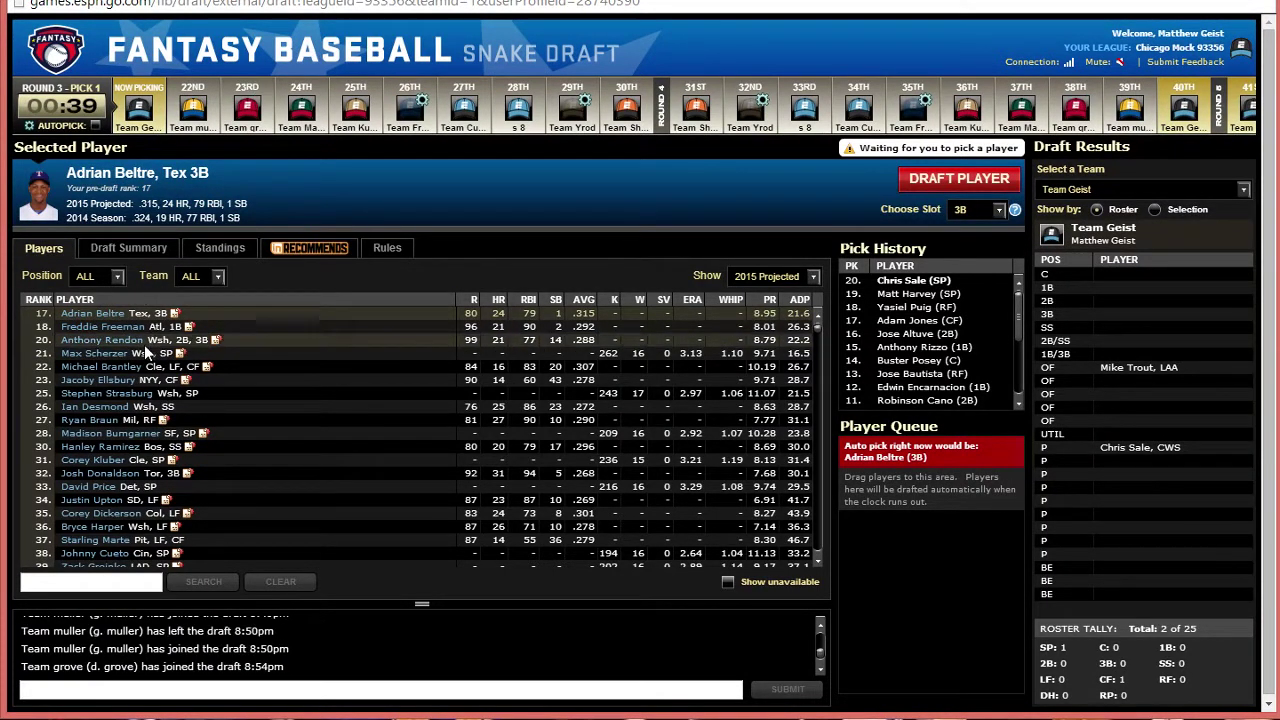
left_click(90, 328)
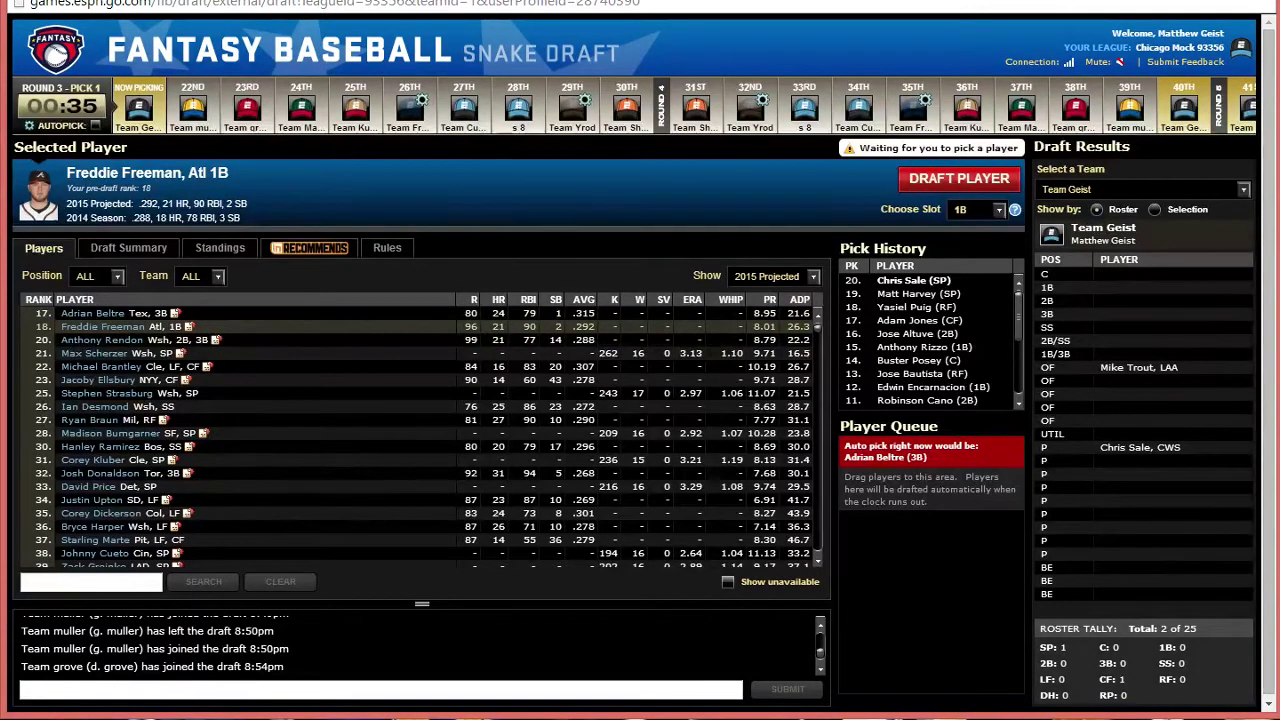
left_click(138, 339)
left_click(133, 315)
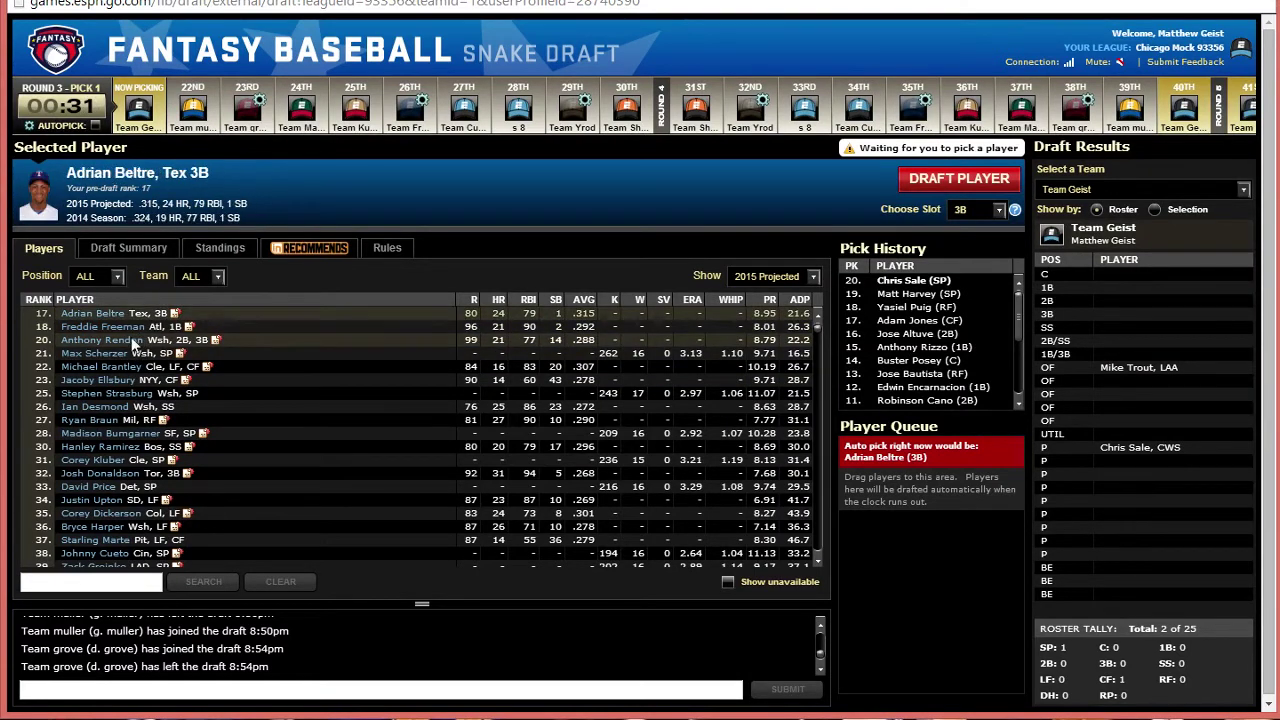
left_click(133, 353)
left_click(133, 326)
left_click(133, 339)
left_click(133, 313)
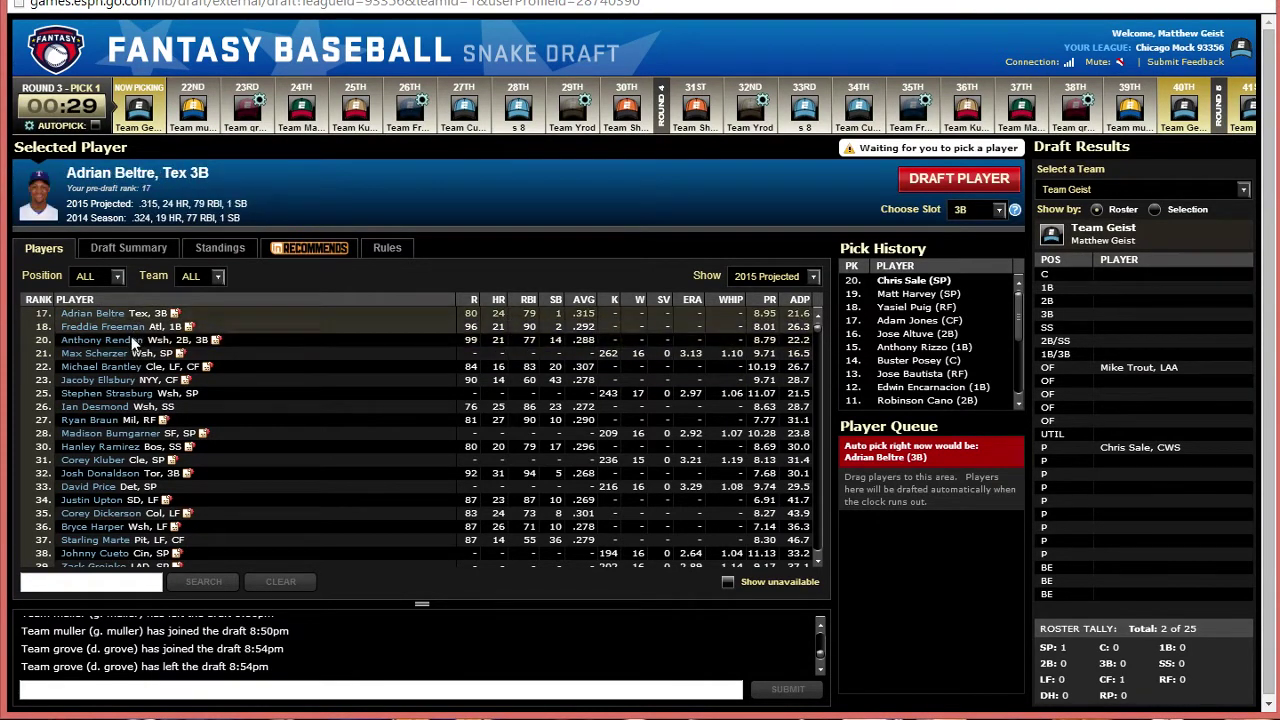
left_click(133, 339)
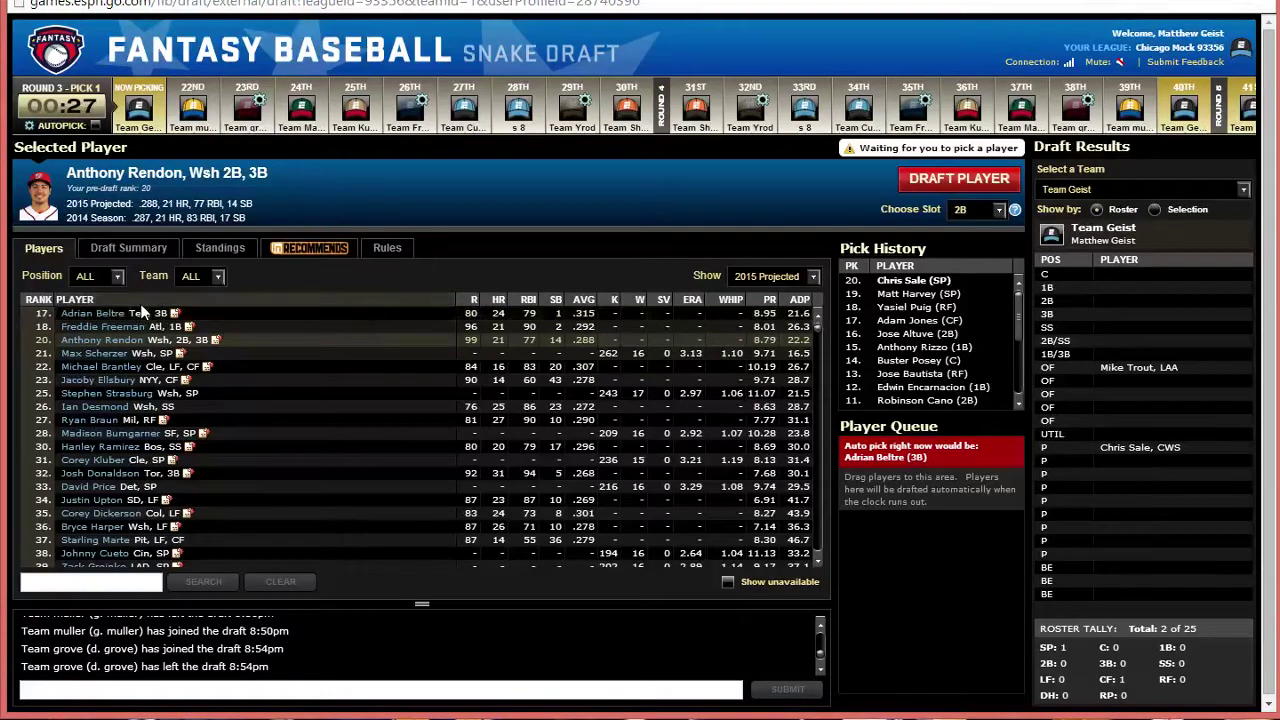
left_click(138, 313)
left_click(135, 340)
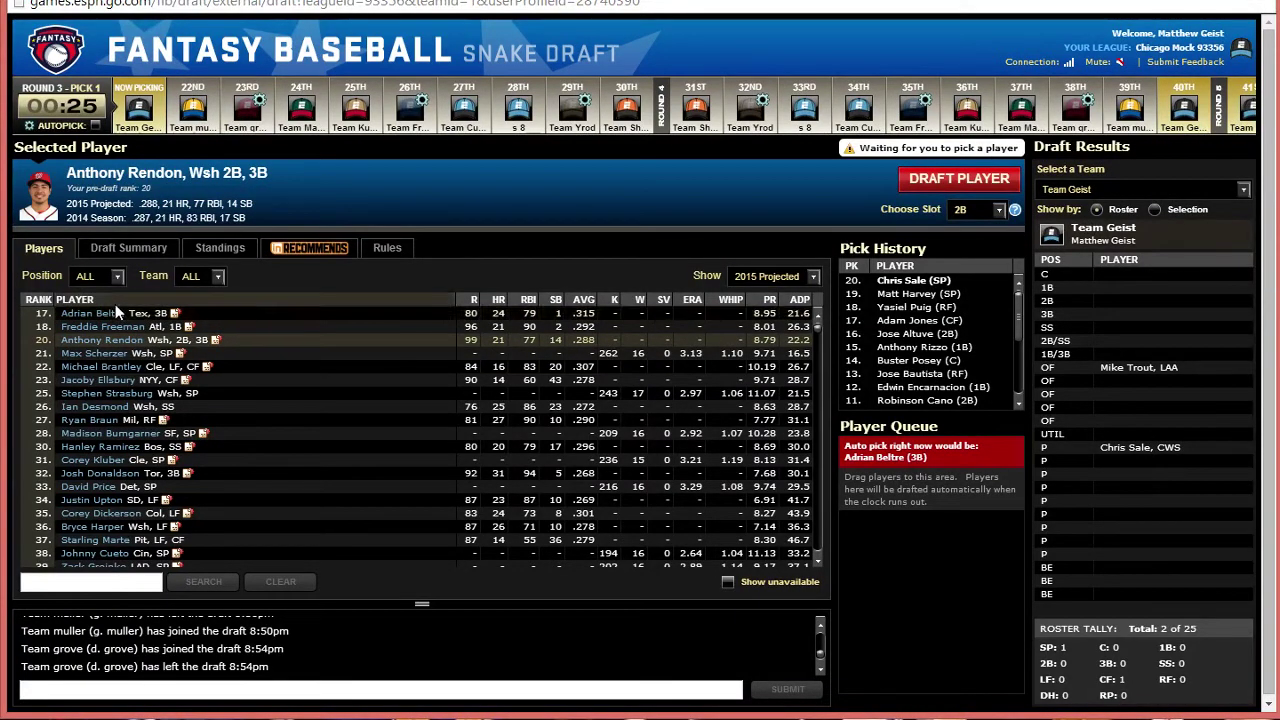
Draft Adrian Beltre to the 3B slot with the first pick of round 3.
left_click(104, 313)
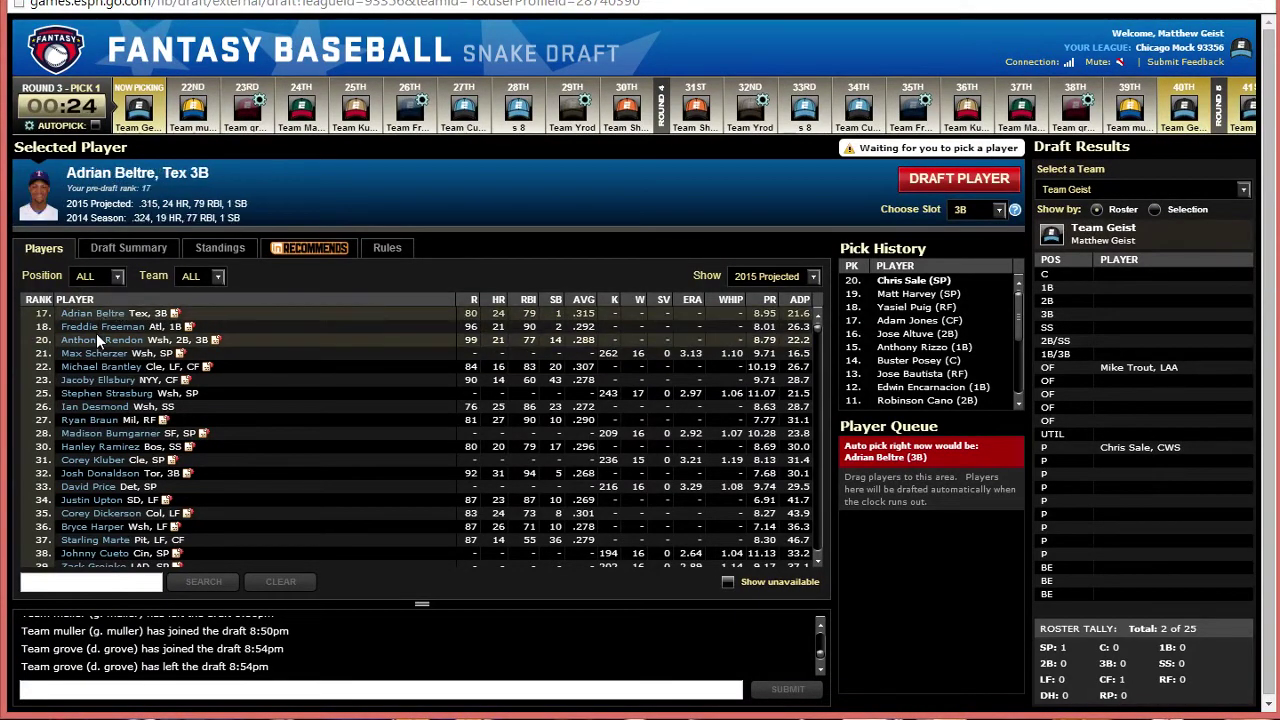
left_click(965, 179)
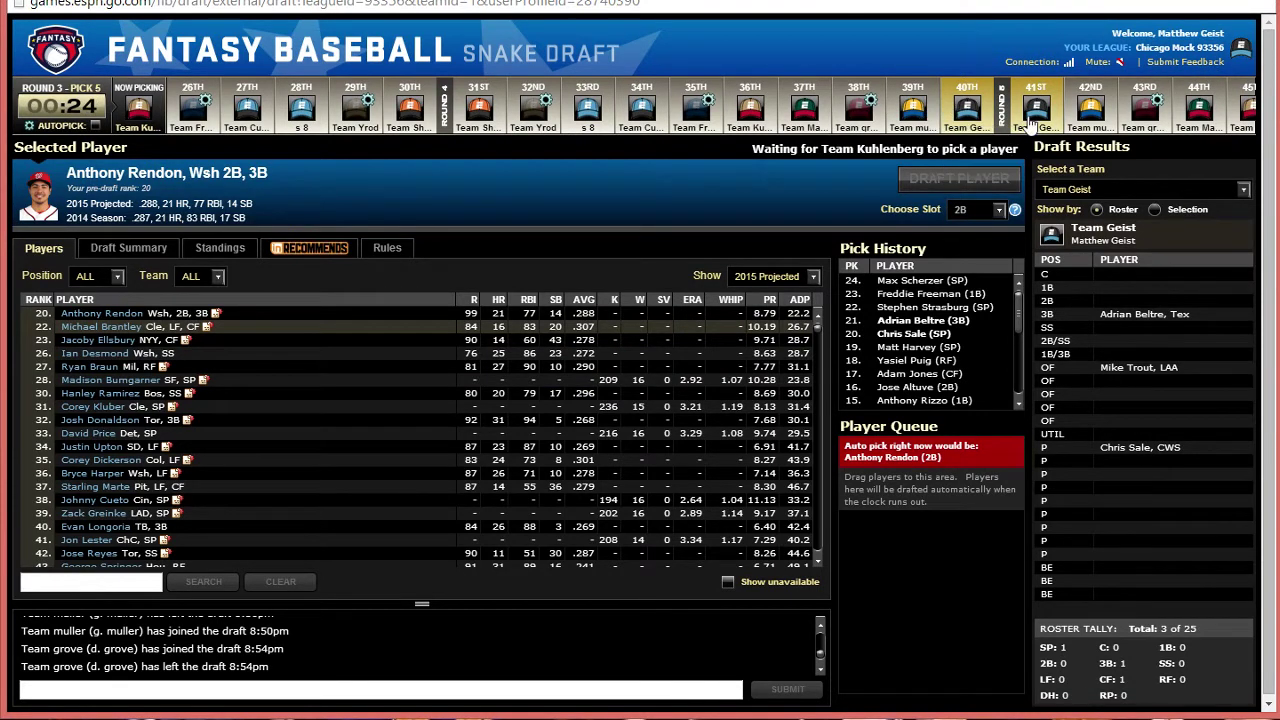
Switch the team's draft results to selection view and back to roster view, and browse lower-ranked available players.
left_click(1154, 210)
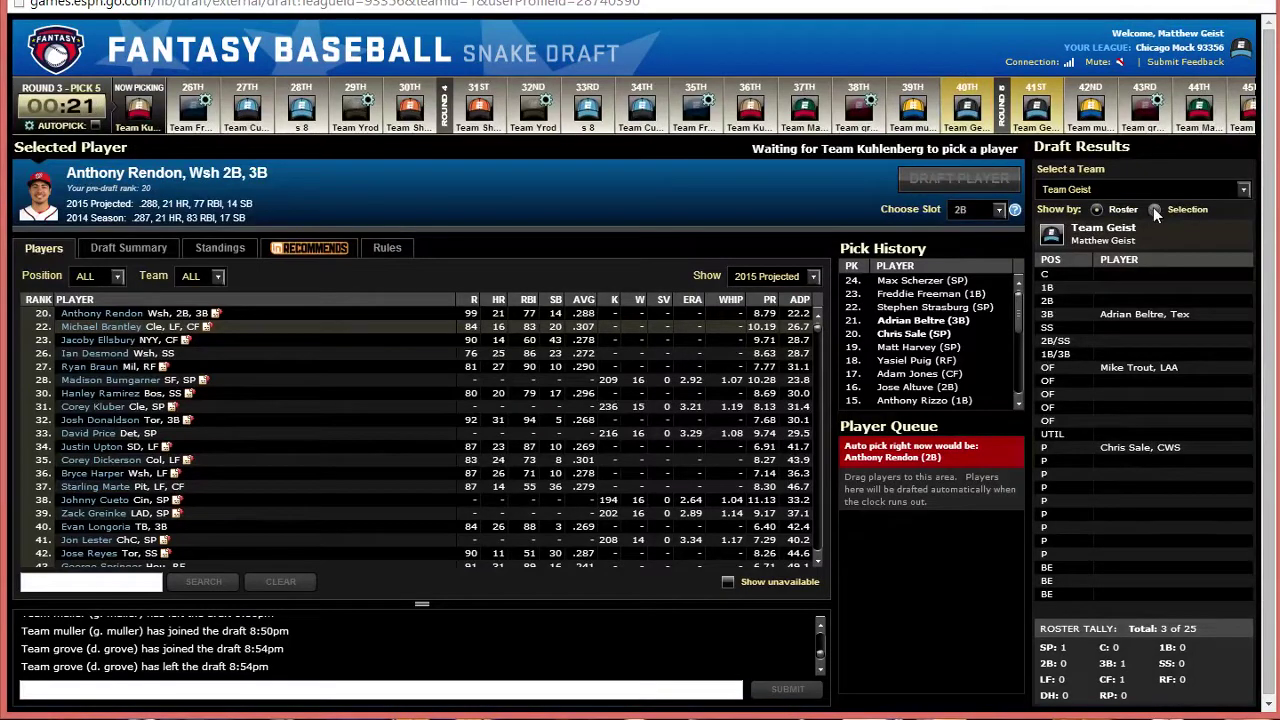
left_click(1096, 210)
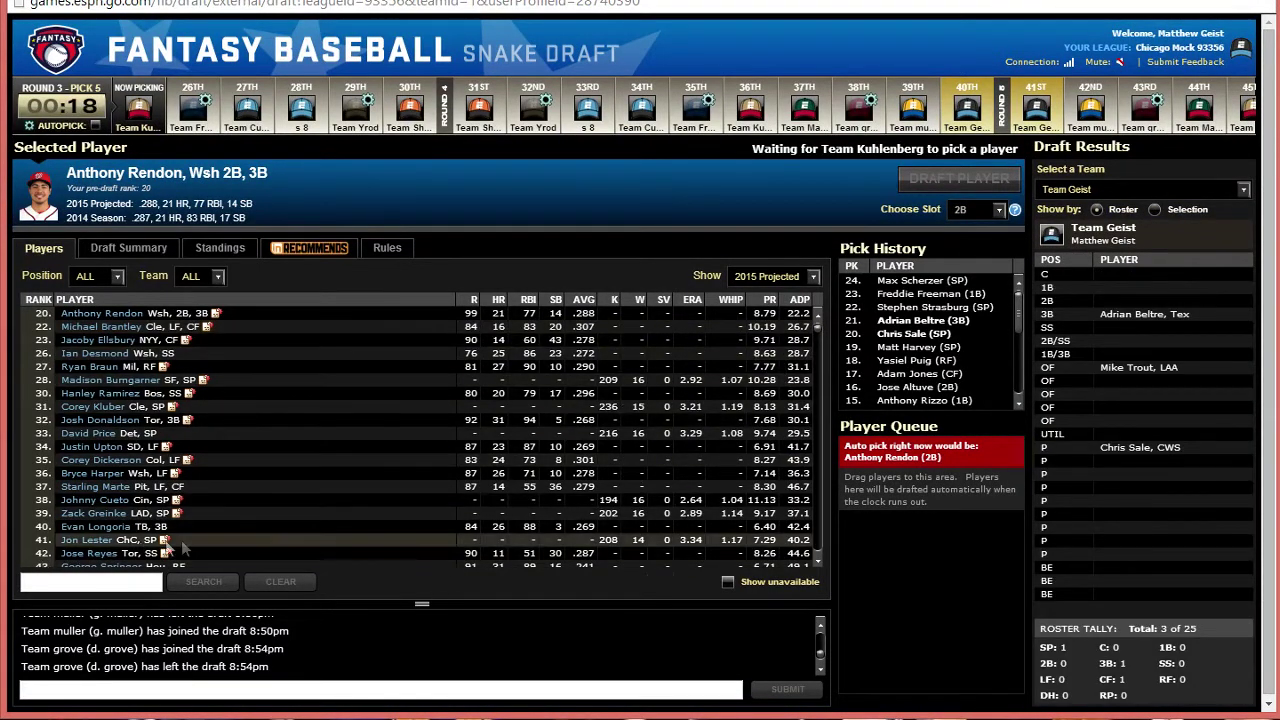
scroll(817, 556, "down", 3)
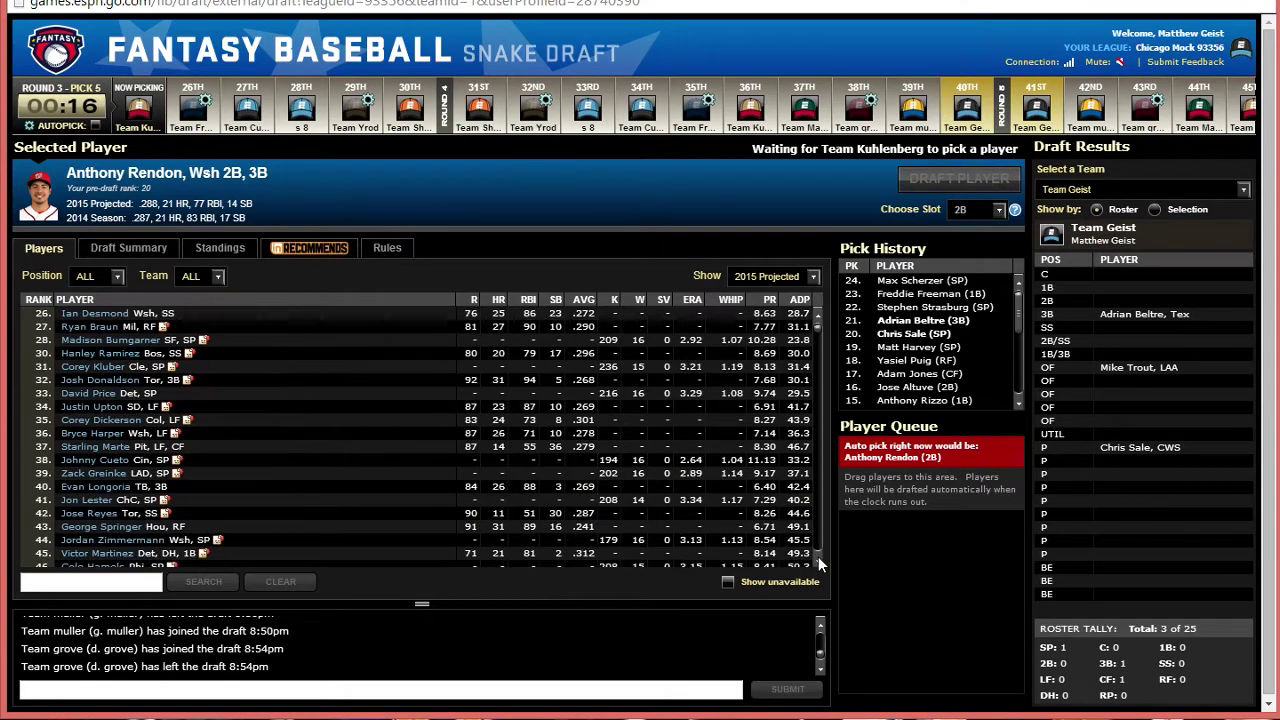
Review the stats of starting pitchers Jordan Zimmermann and Johnny Cueto as candidates for the round 4 pick.
left_click(266, 514)
left_click(268, 497)
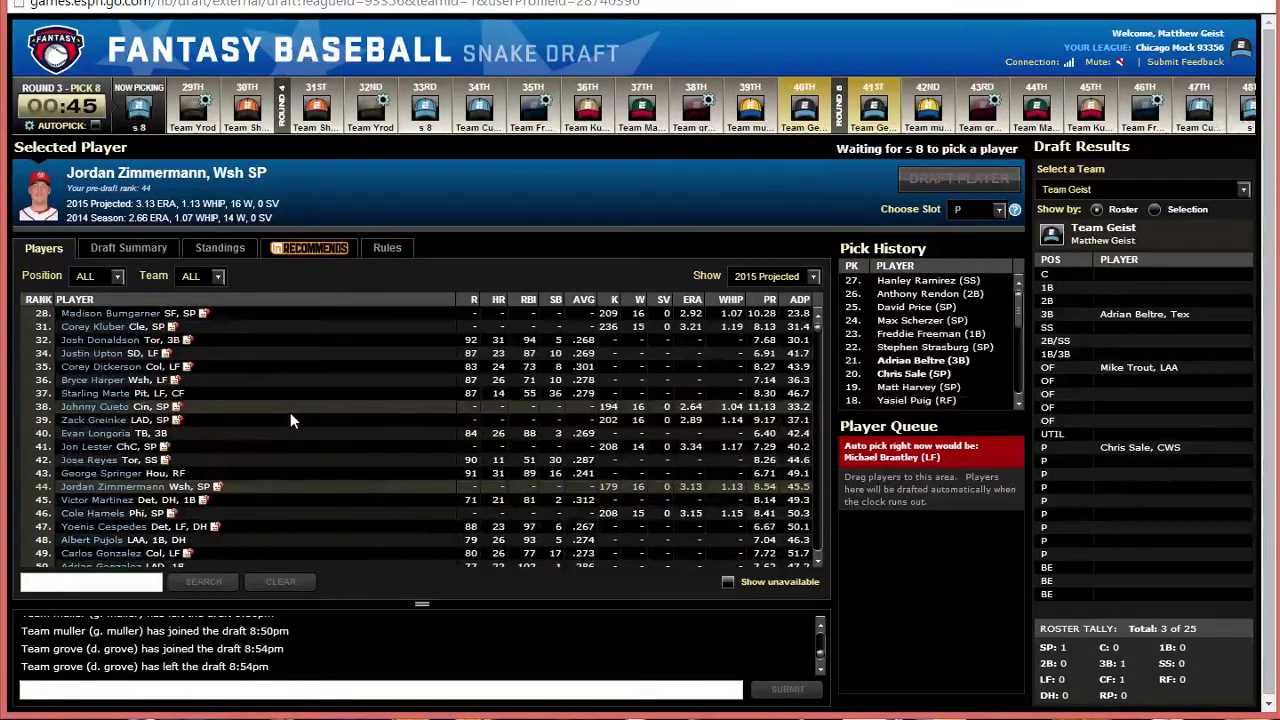
left_click(291, 408)
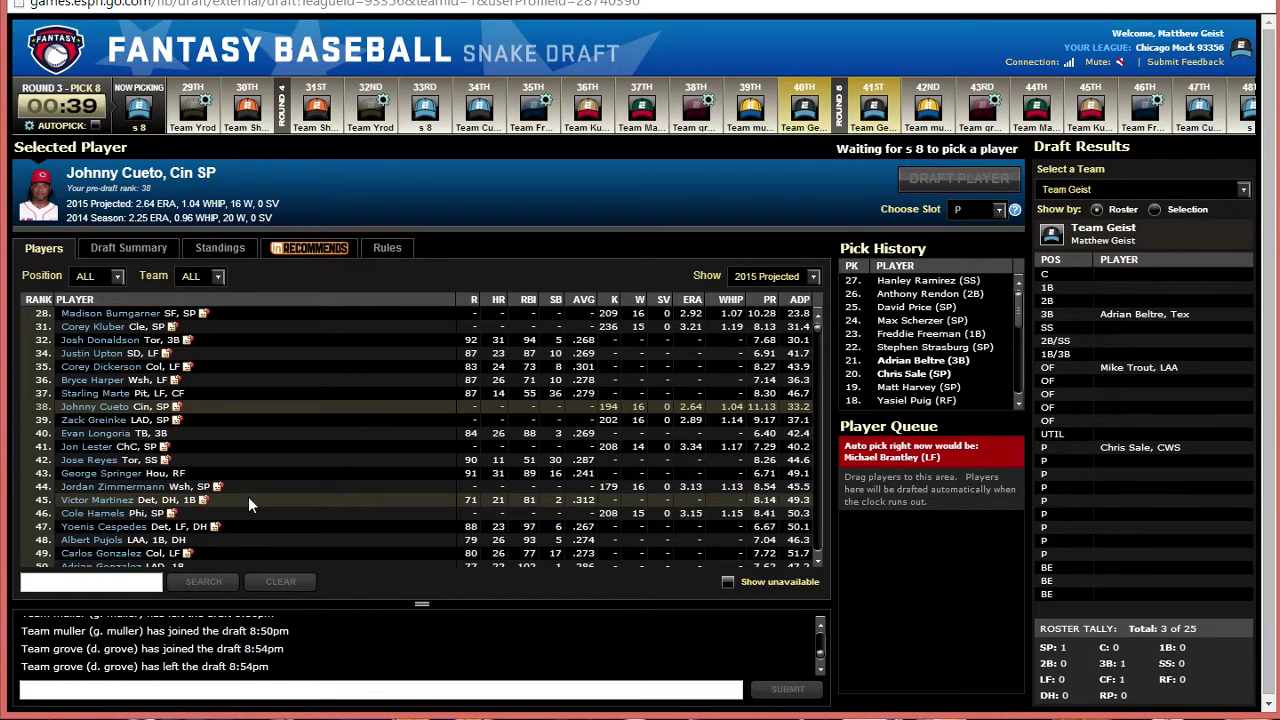
left_click(296, 330)
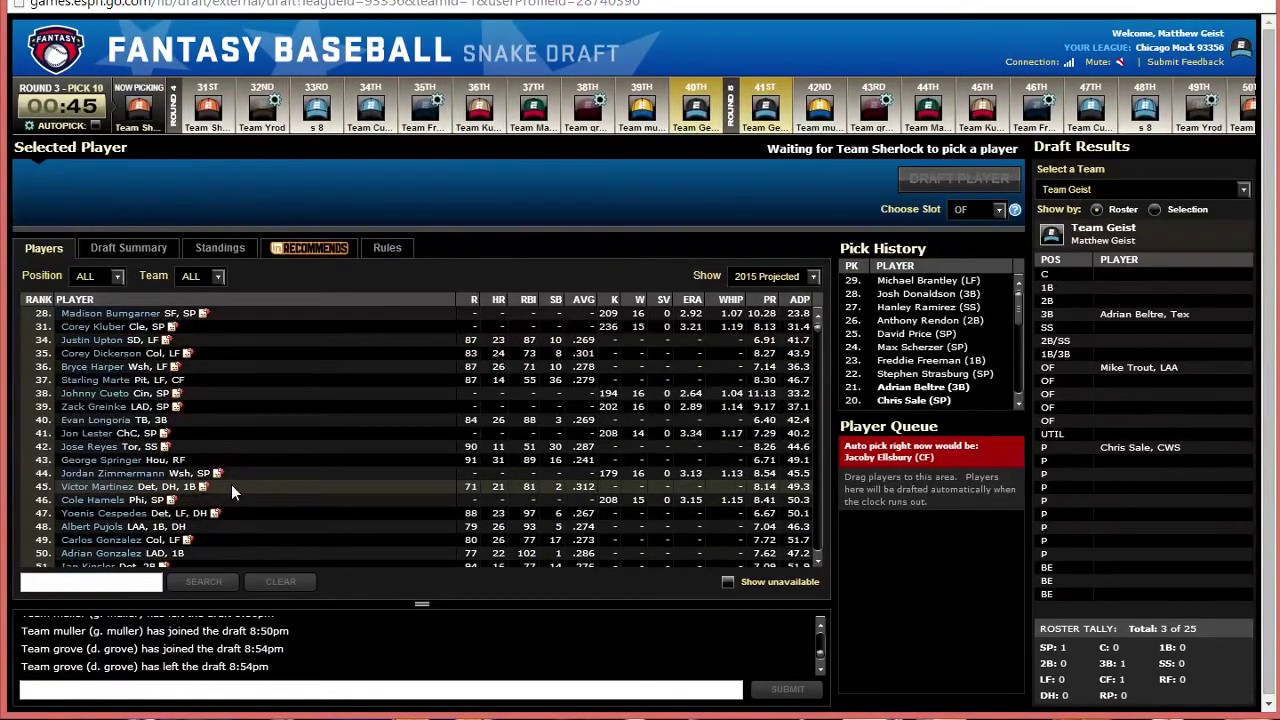
Compare the stats of Victor Martinez, George Springer, Jose Reyes and Carlos Gonzalez among the available players.
left_click(231, 486)
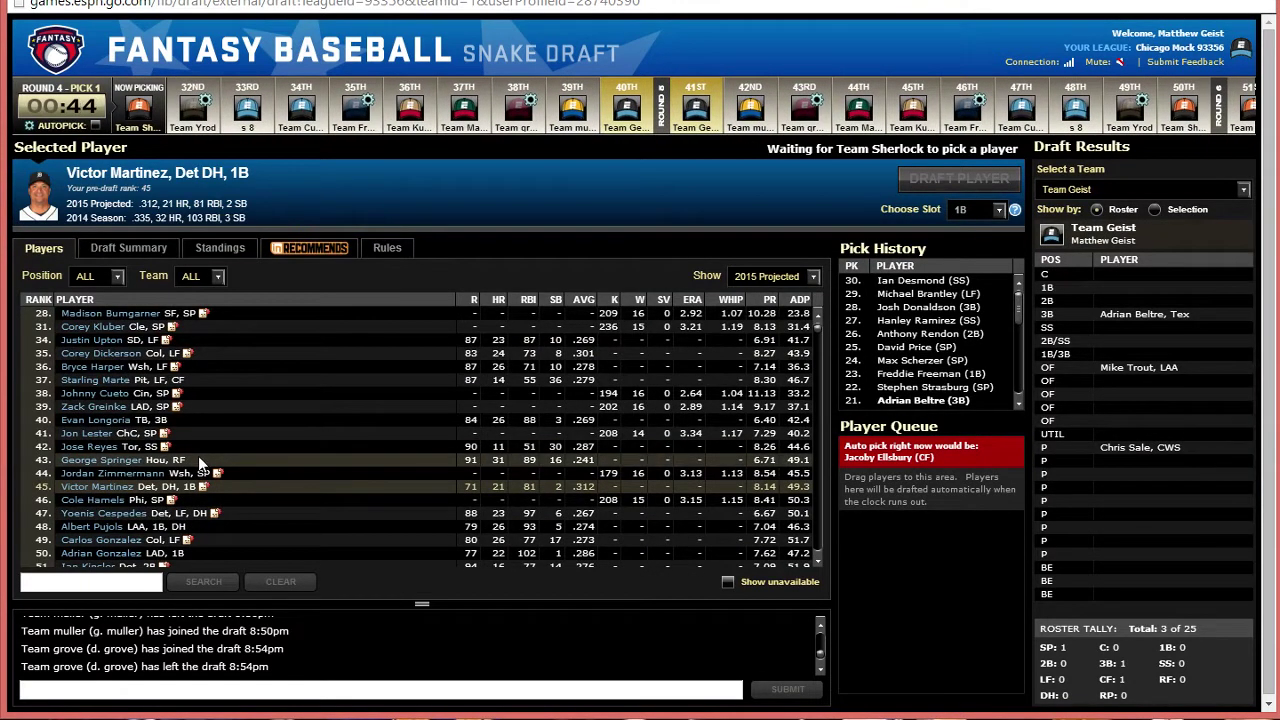
left_click(198, 459)
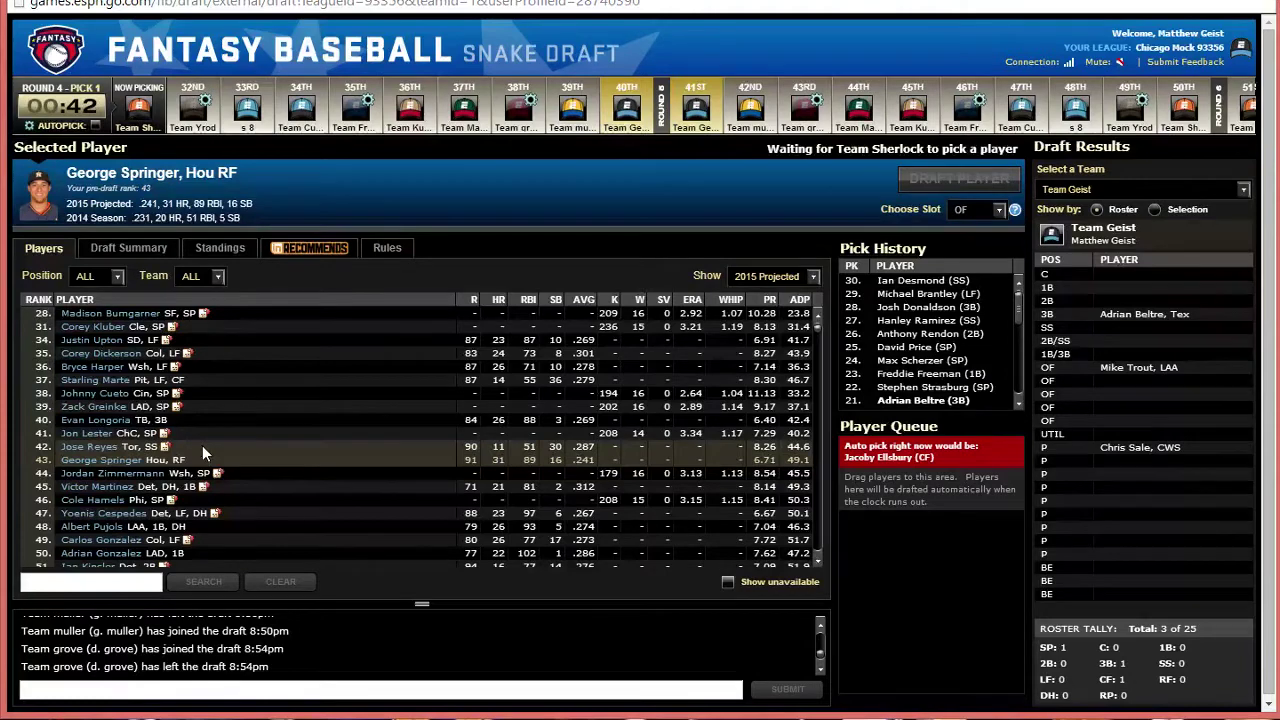
left_click(202, 446)
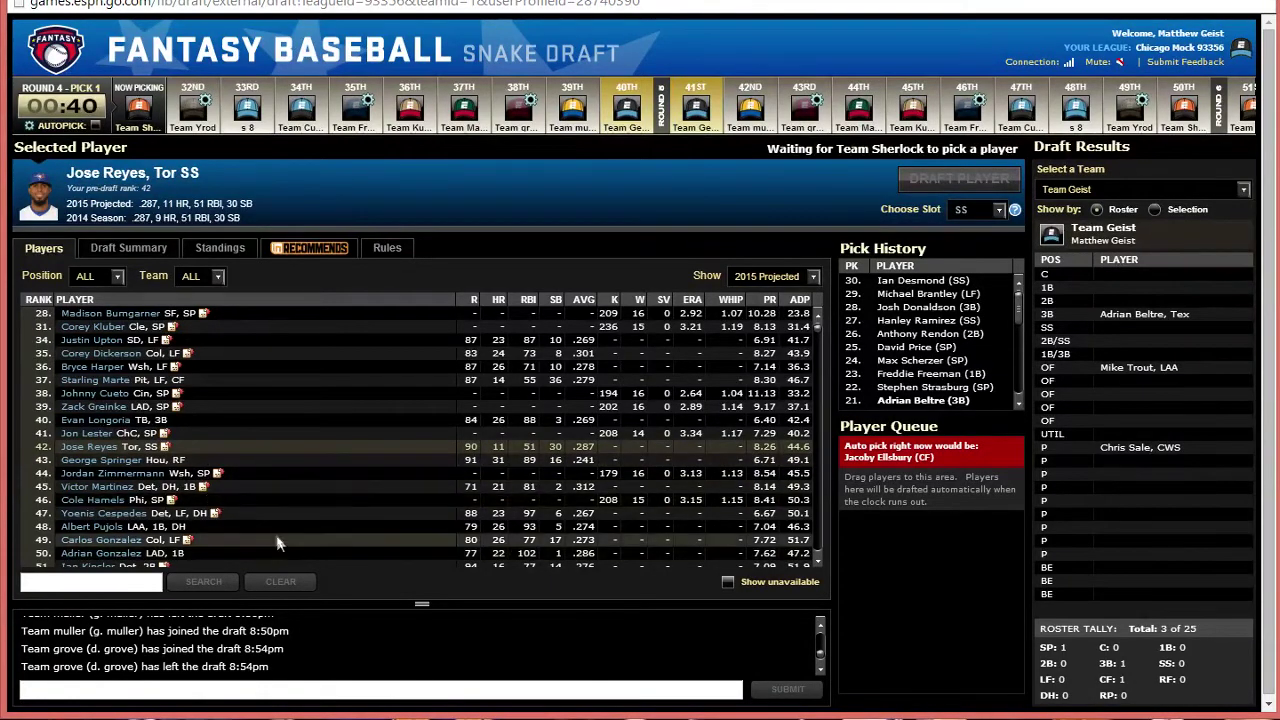
scroll(208, 500, "down", 3)
left_click(249, 497)
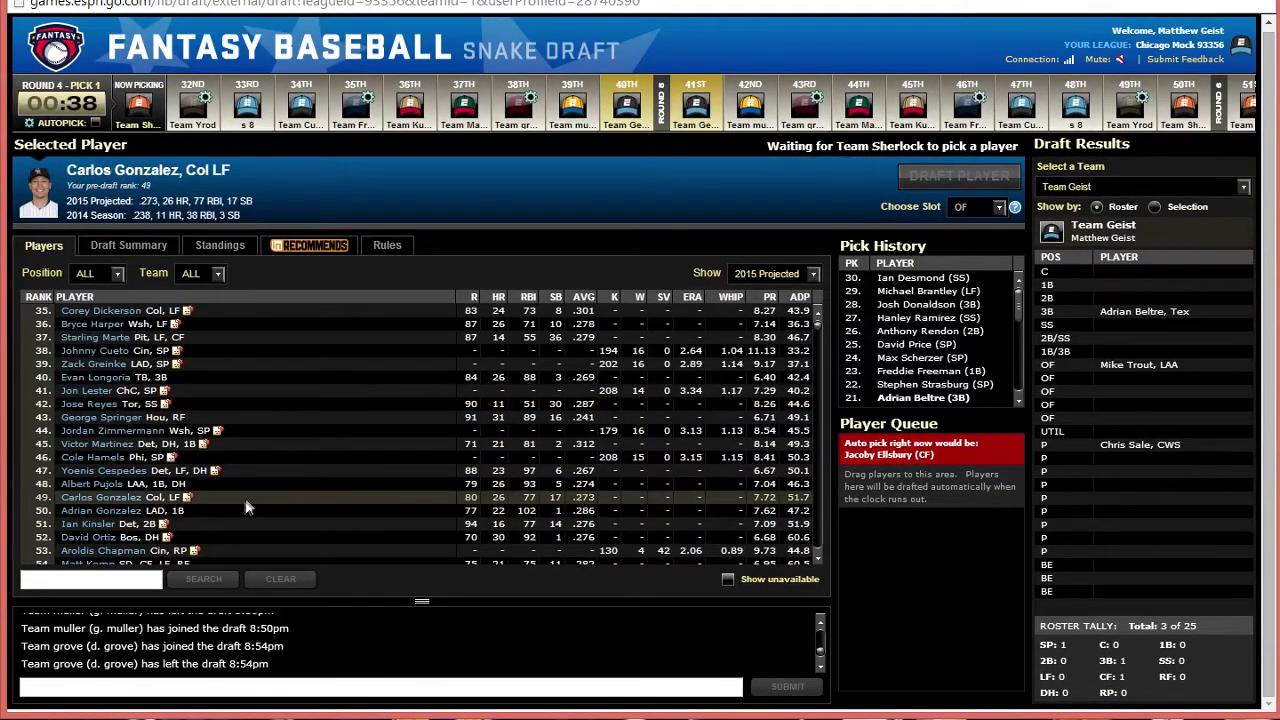
scroll(191, 392, "up", 5)
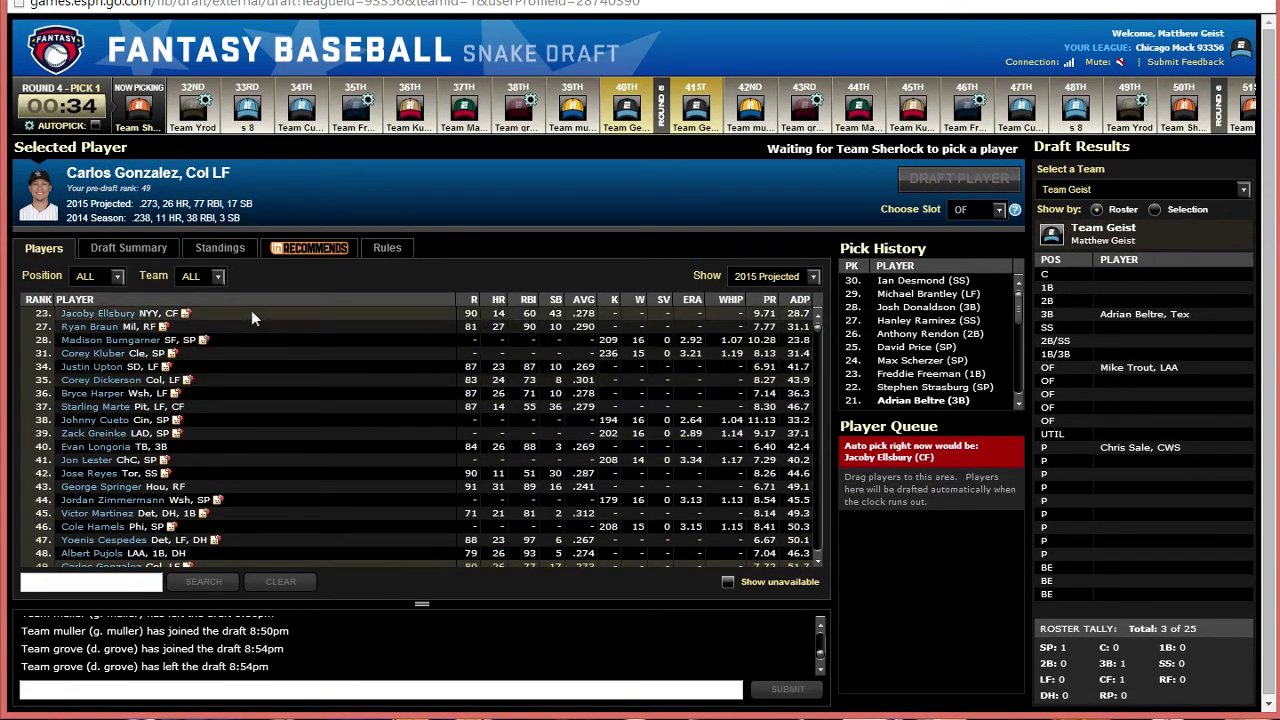
Check the top-ranked available outfielder and see which teams made the most recent picks in the pick history.
left_click(258, 312)
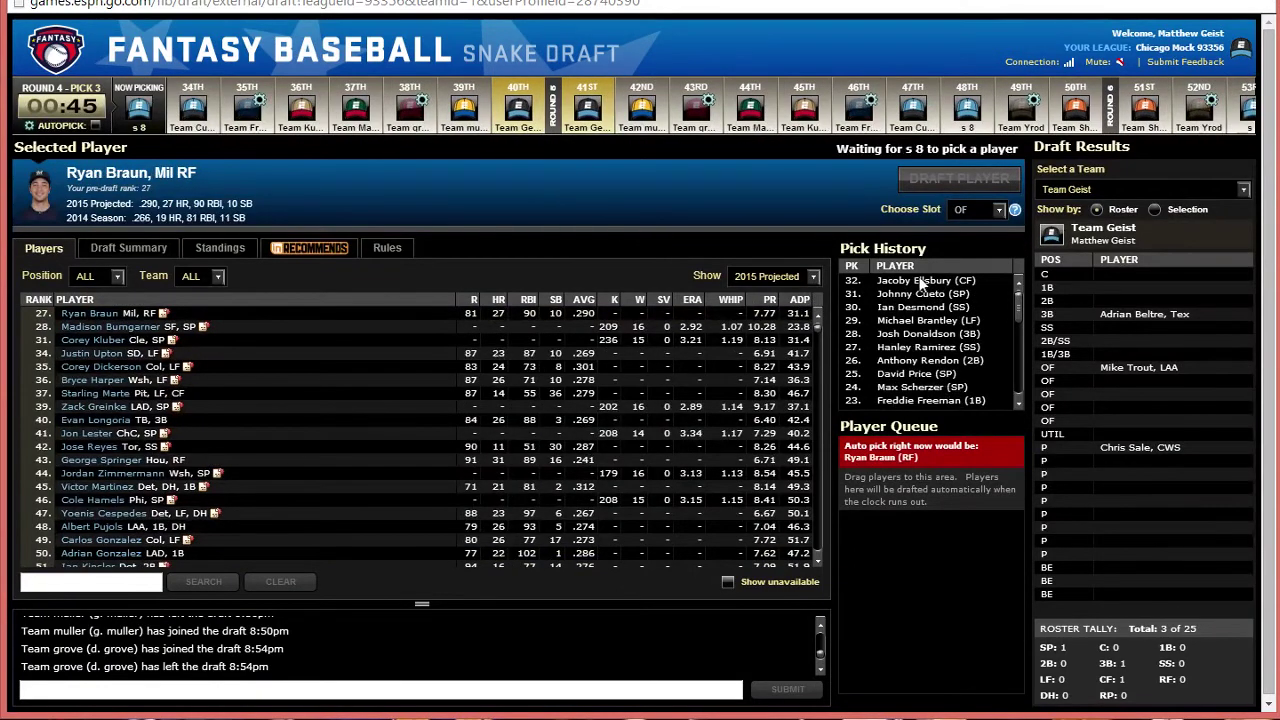
mouse_move(926, 305)
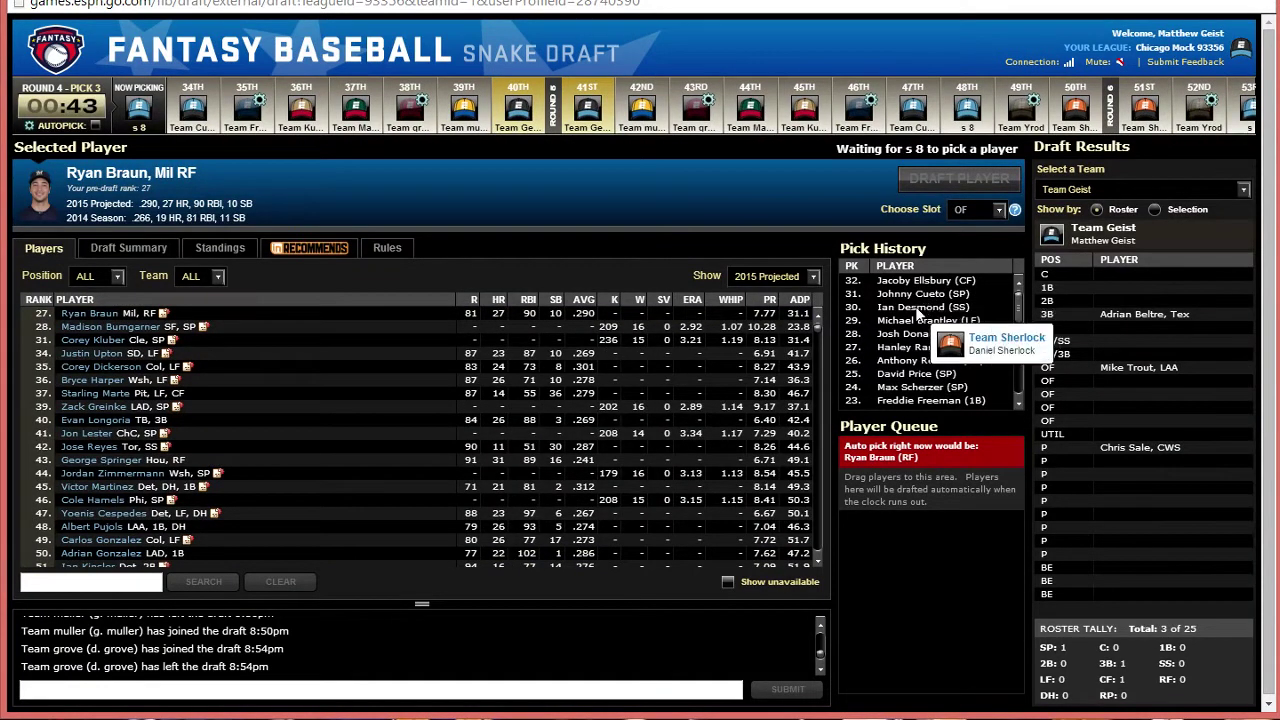
mouse_move(909, 336)
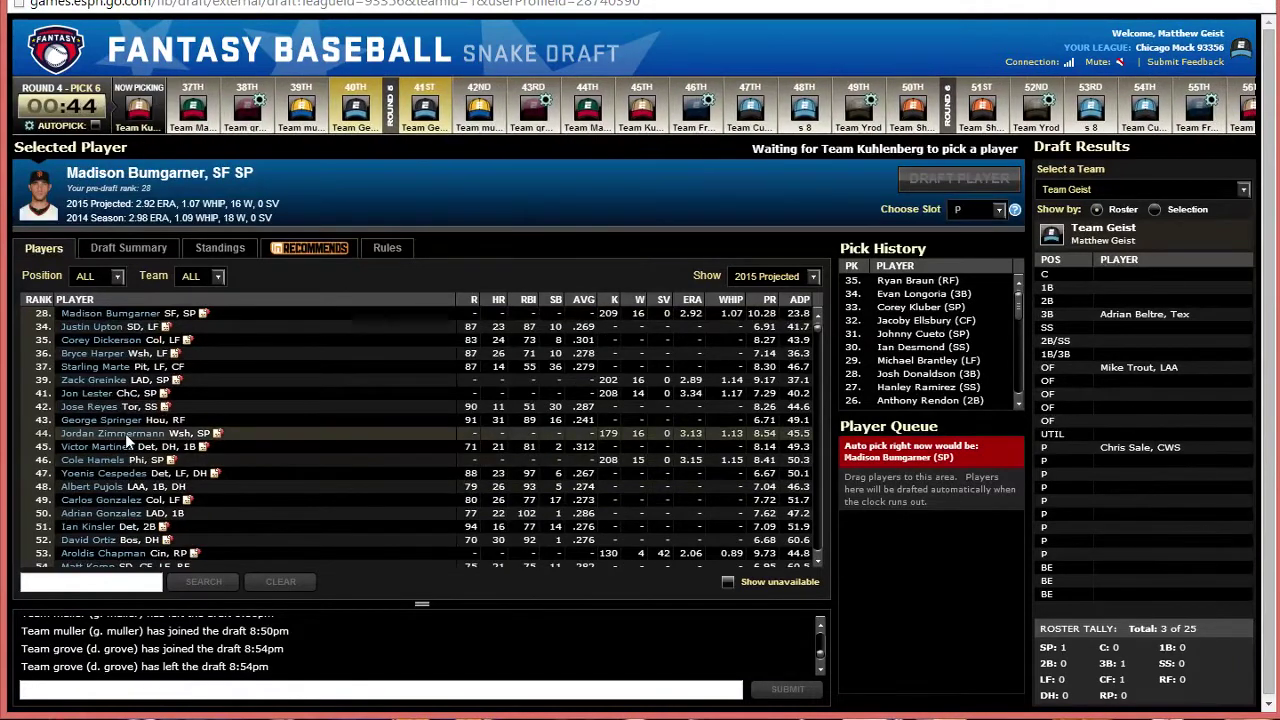
Review Jordan Zimmermann's stats and the recent picks, and dismiss the iCloud storage notification.
left_click(125, 433)
left_click(121, 449)
left_click(130, 428)
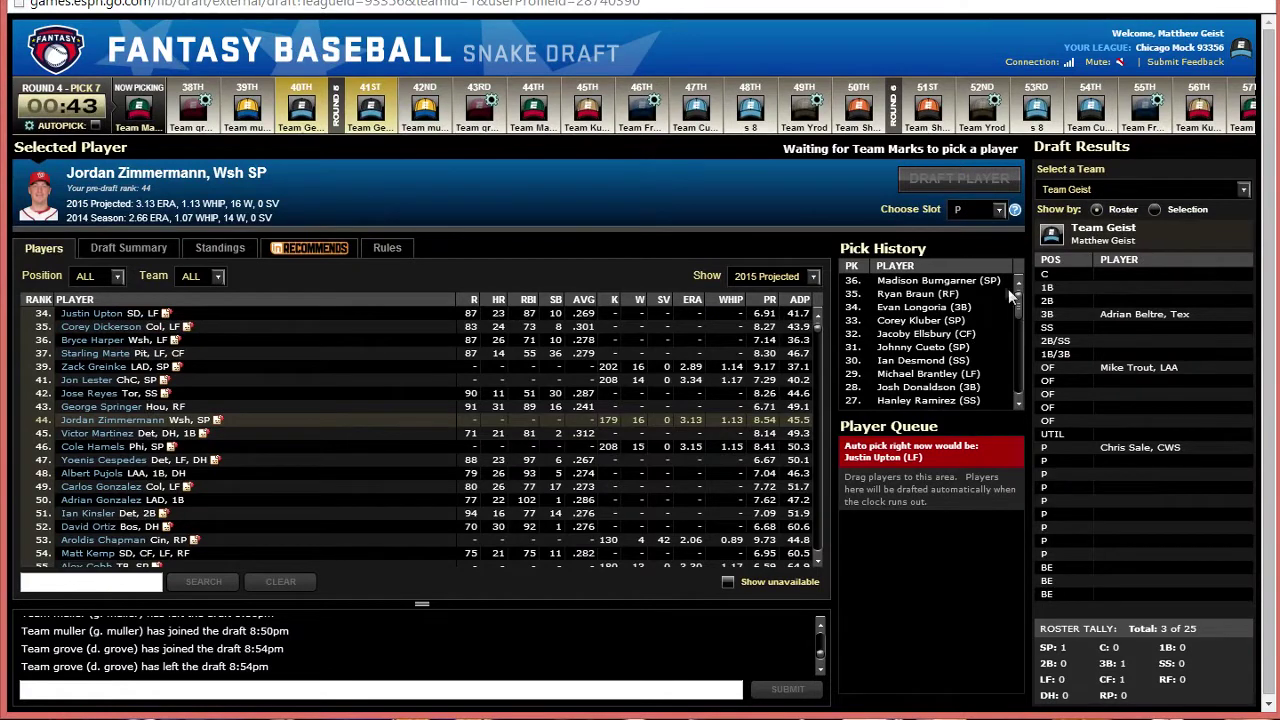
left_click_drag(1016, 313, 1025, 265)
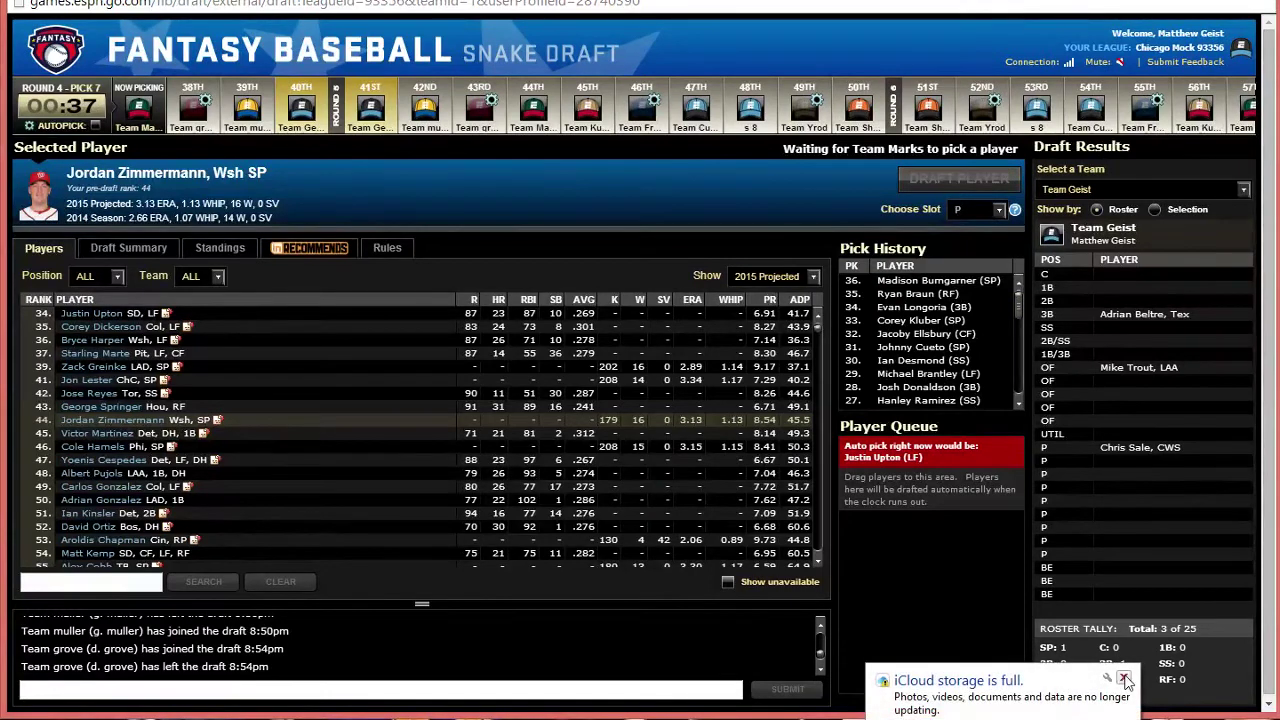
left_click(1124, 679)
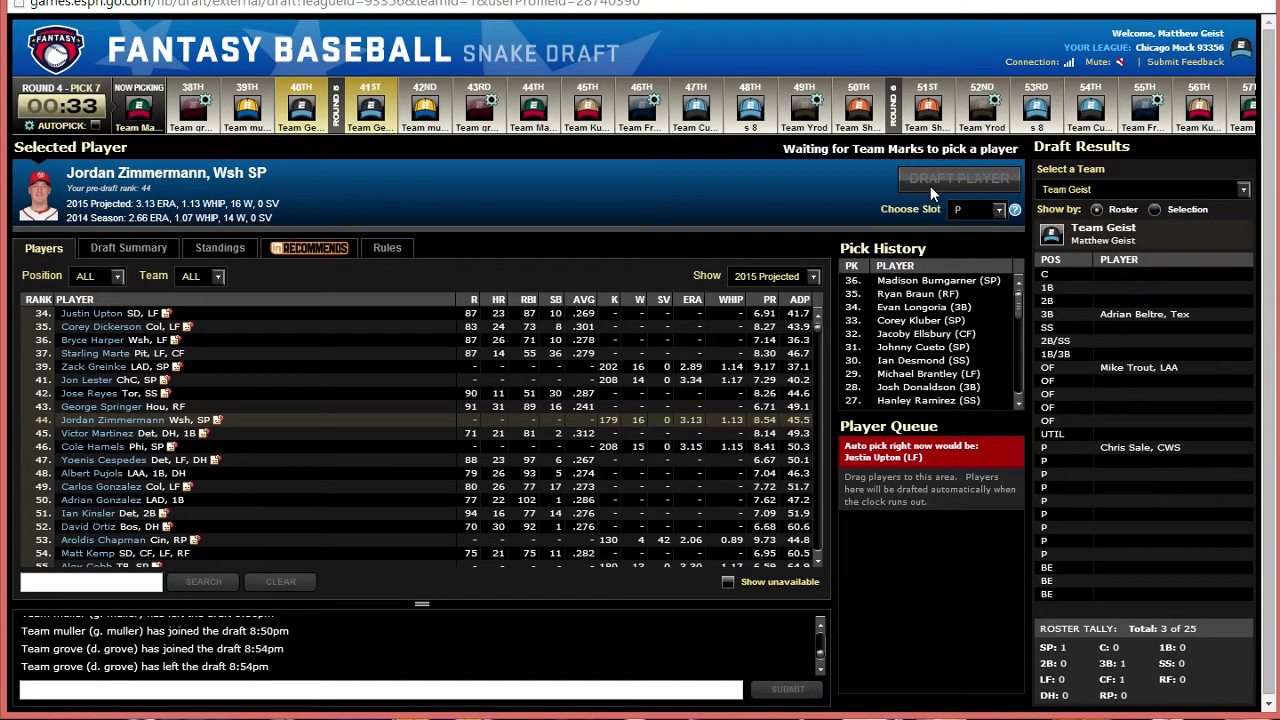
Compare Jon Lester with Jordan Zimmermann, and review the pick history back to the first round.
scroll(821, 585, "down", 1)
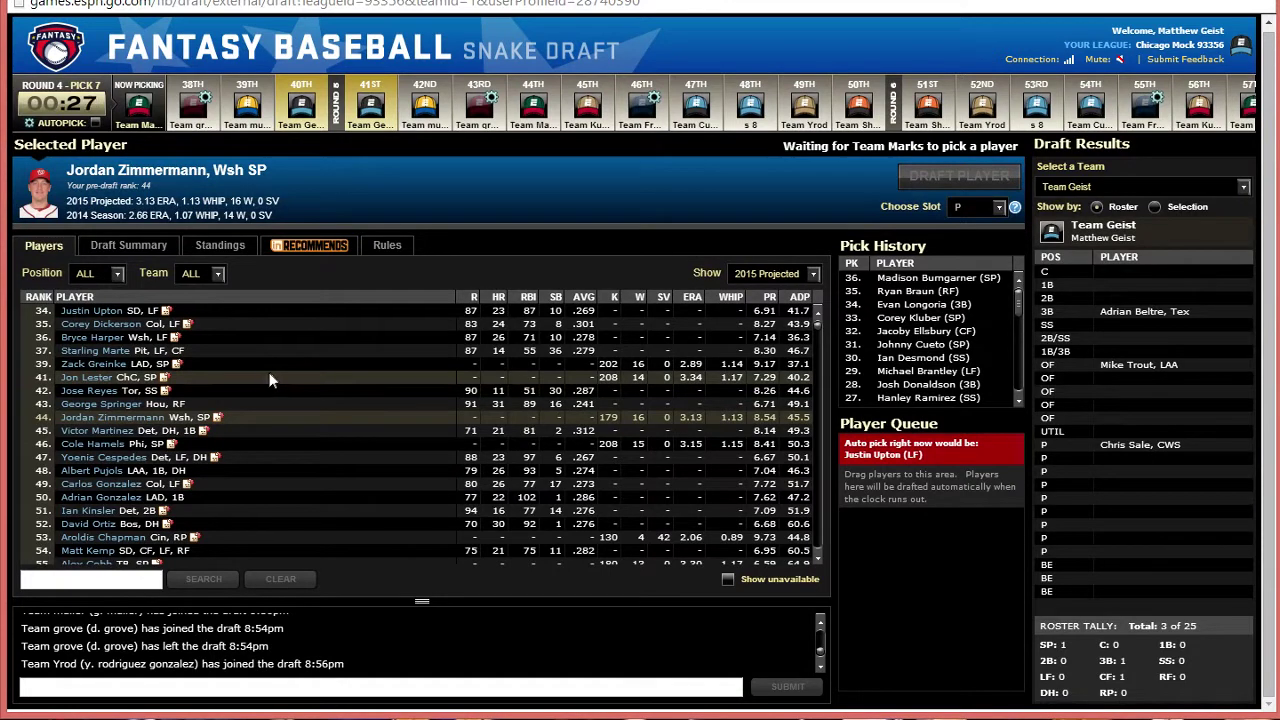
left_click(294, 380)
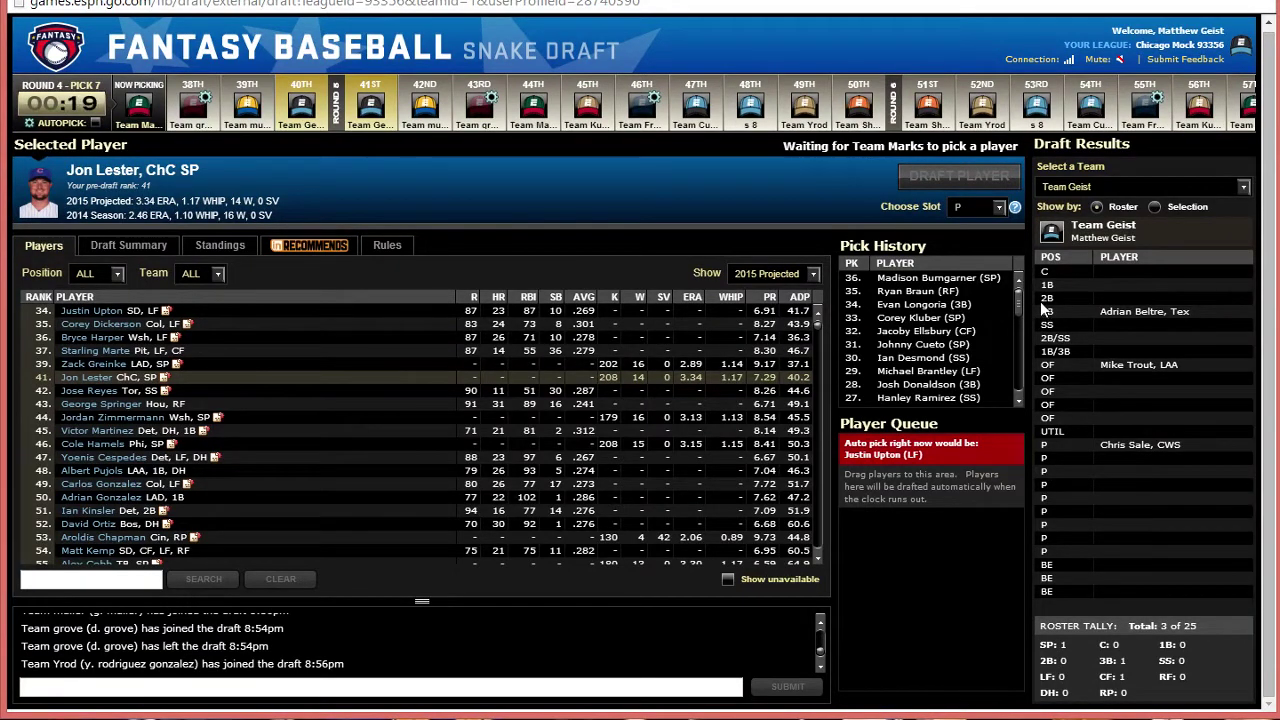
scroll(1023, 313, "down", 8)
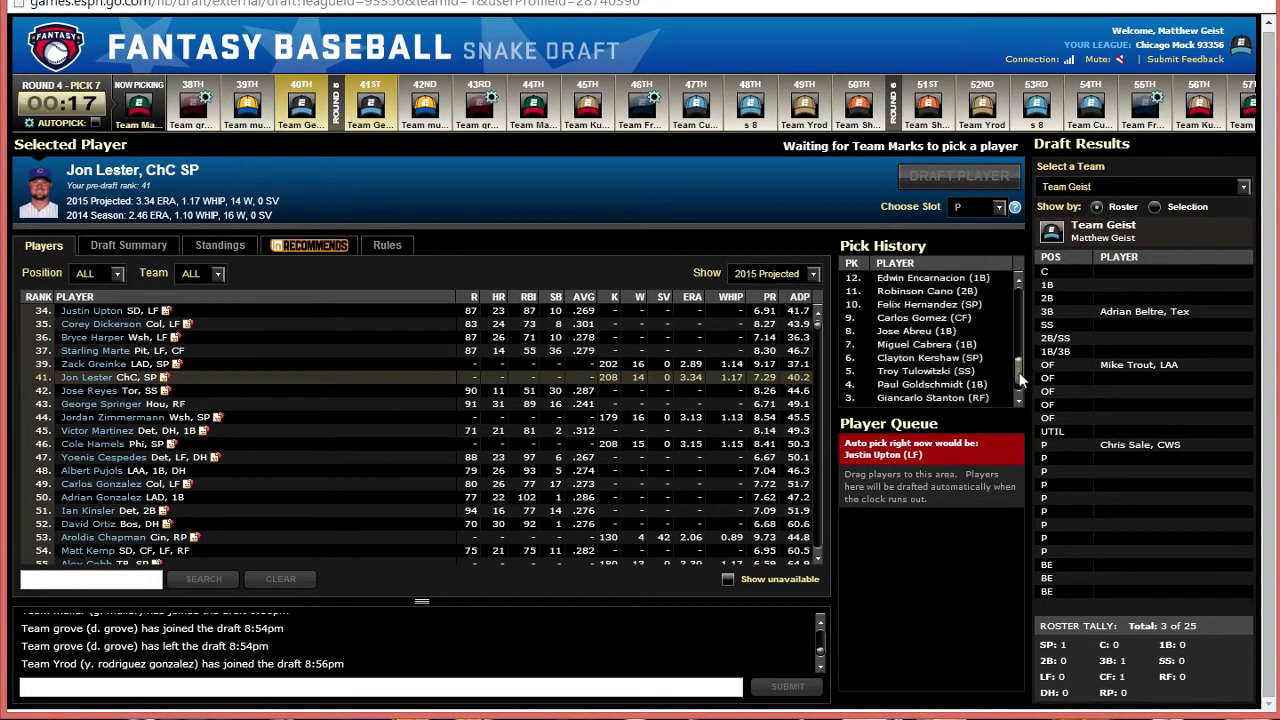
scroll(988, 282, "up", 8)
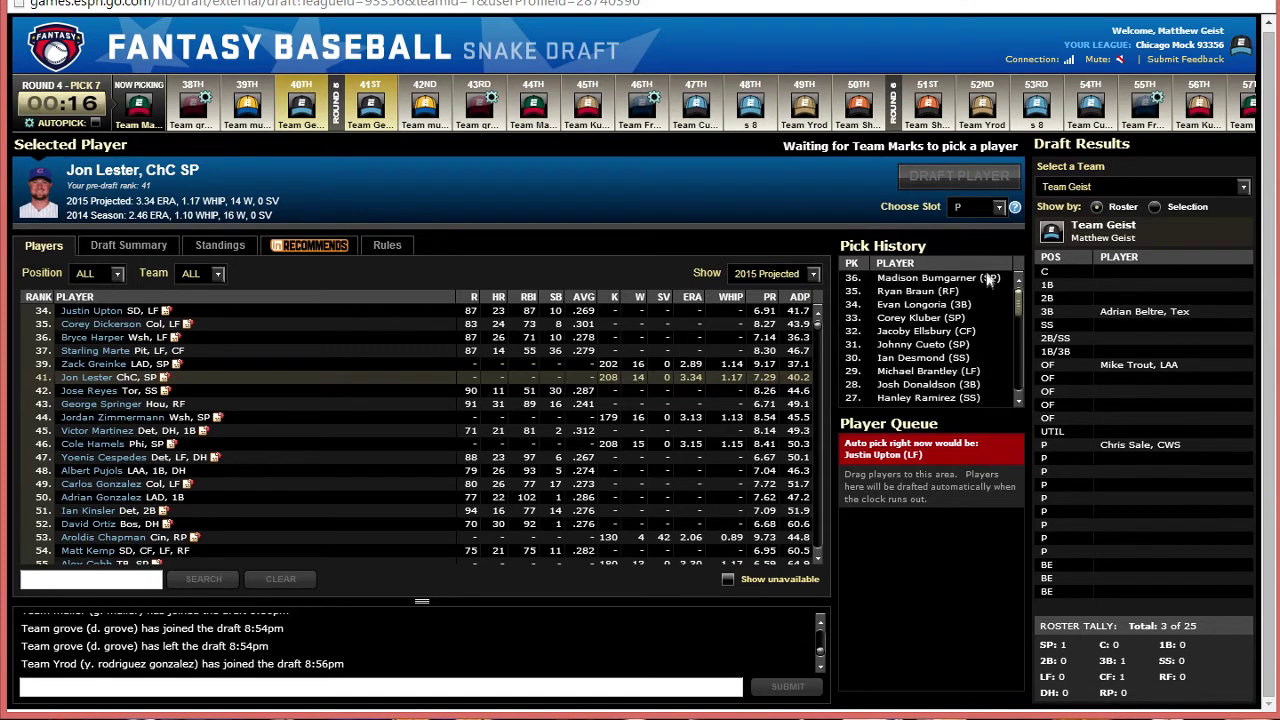
left_click(114, 414)
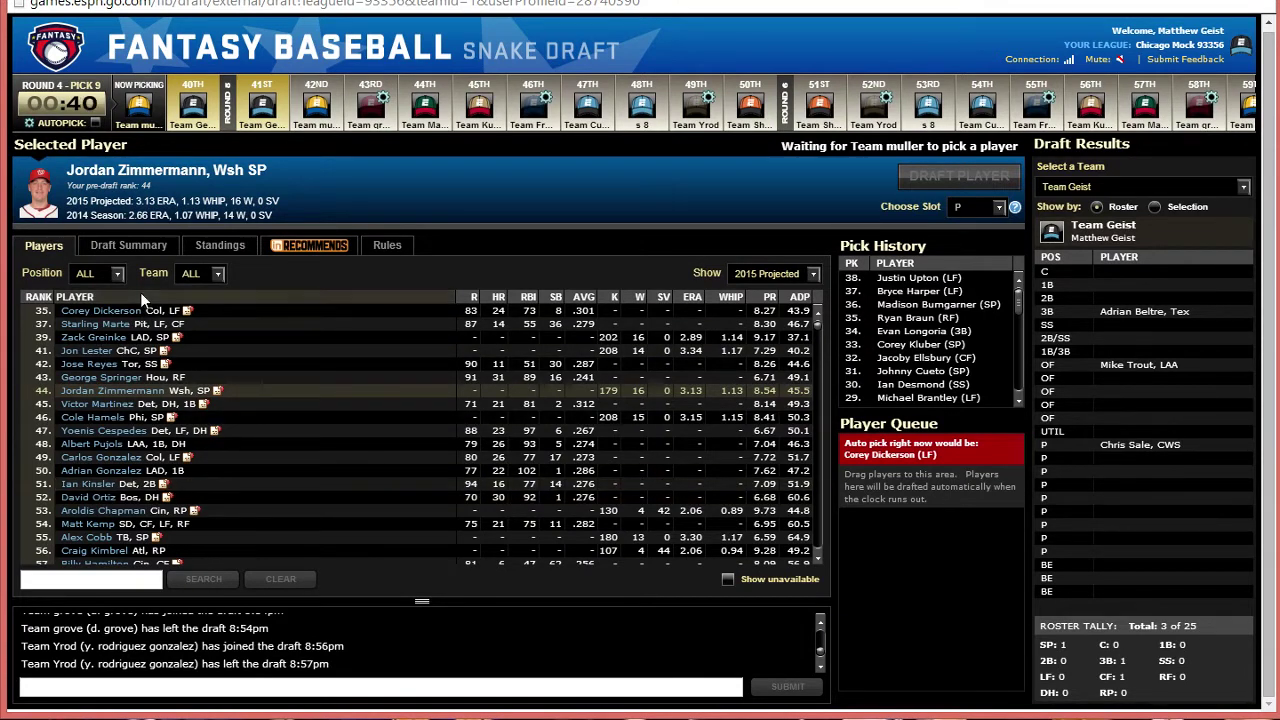
Compare the stats of outfielders Corey Dickerson and Starling Marte ahead of the round 4 pick.
left_click(203, 307)
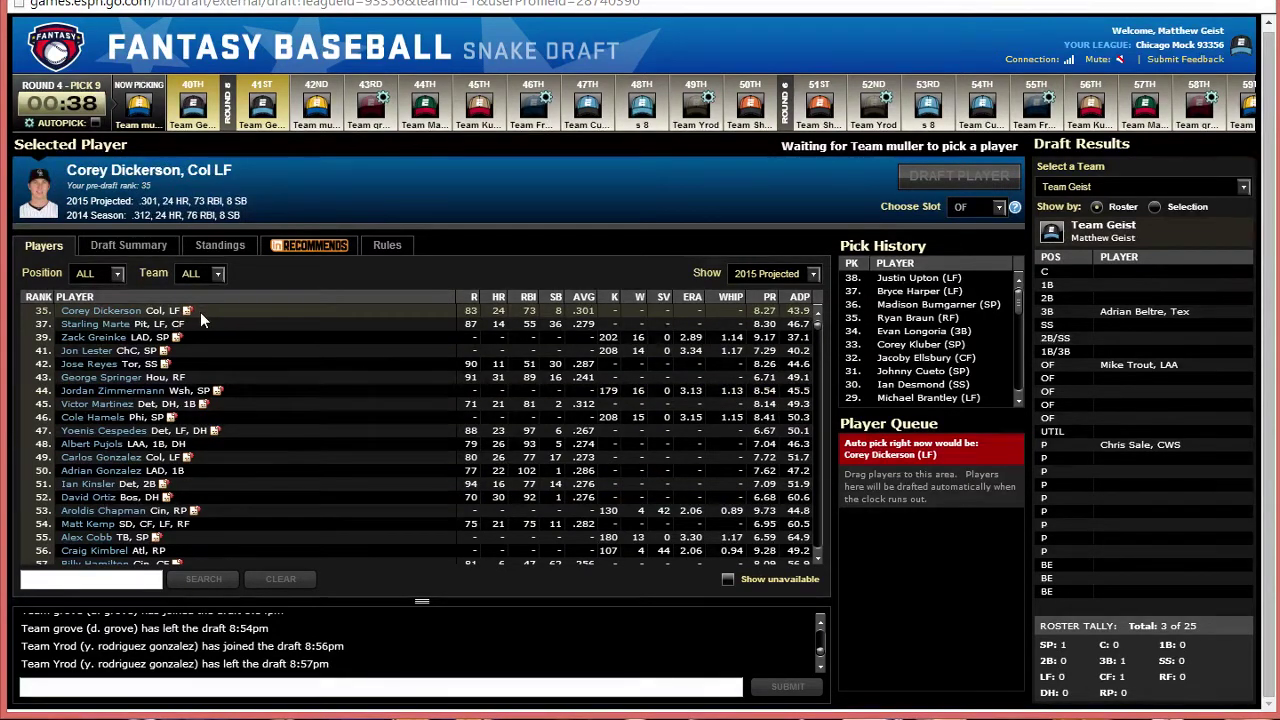
mouse_move(186, 314)
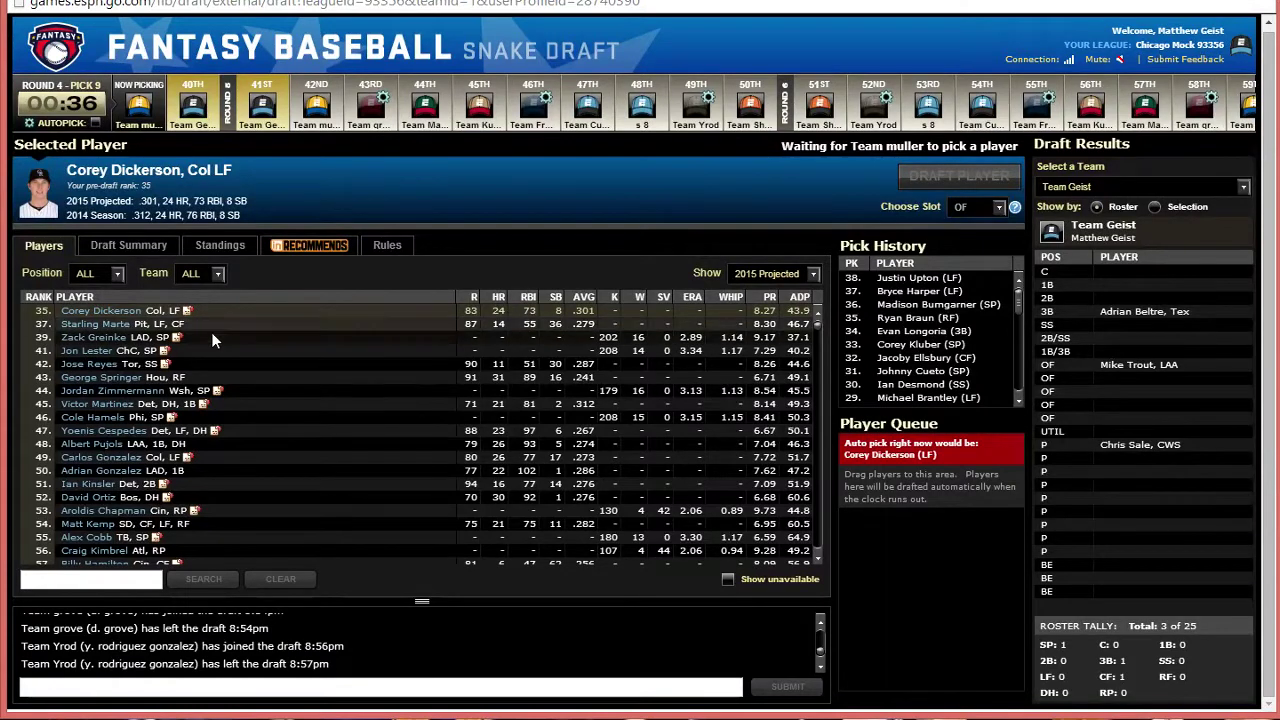
left_click(212, 323)
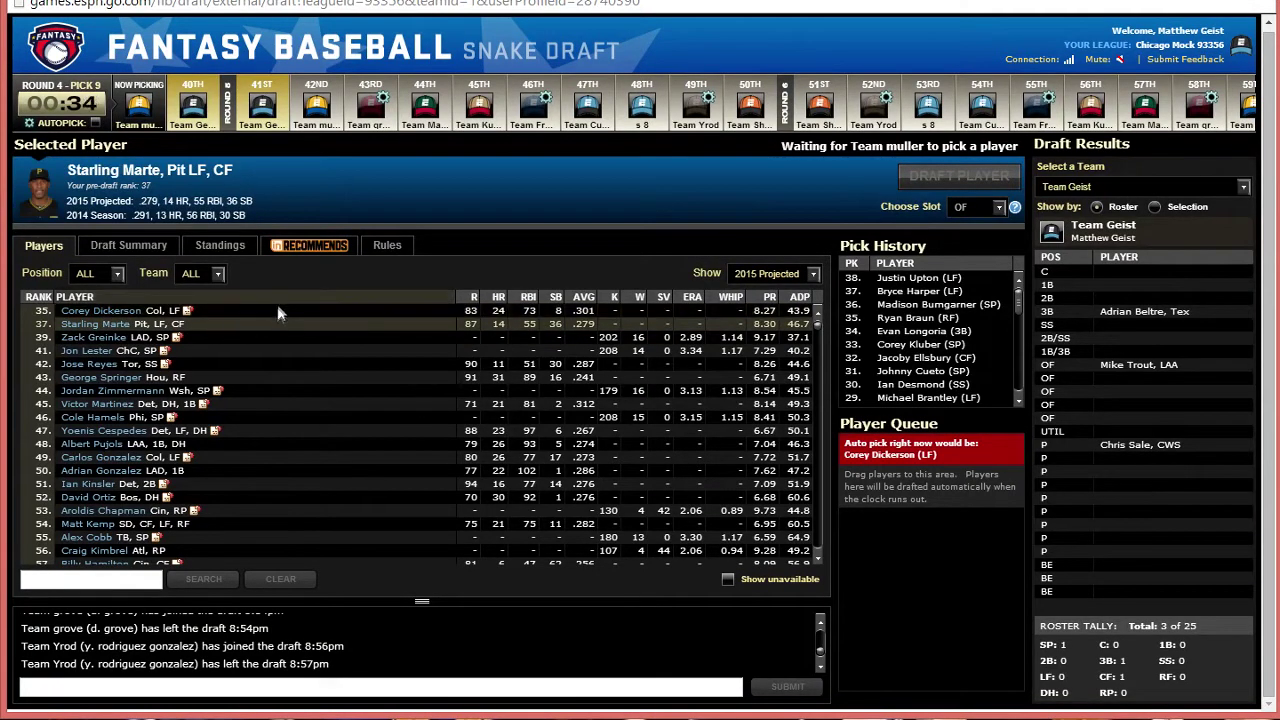
left_click(278, 312)
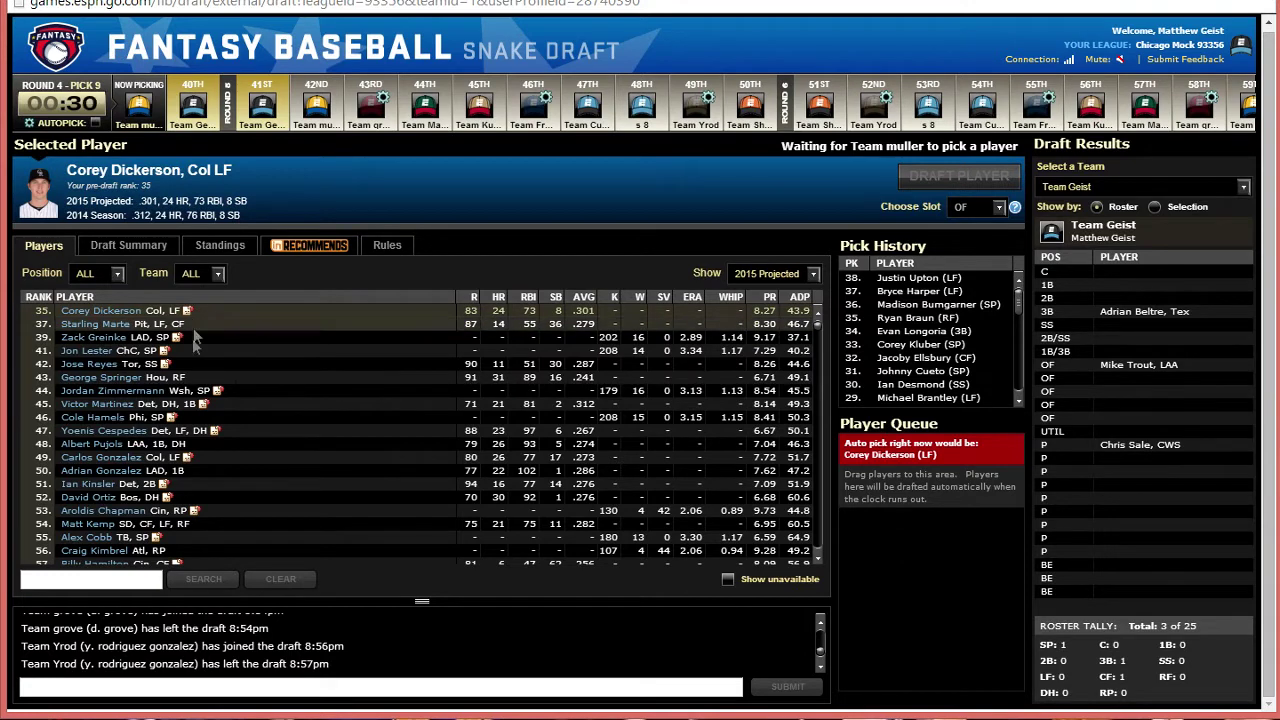
Draft Jordan Zimmermann to a P slot with the last pick of round 4.
left_click(242, 388)
left_click(243, 398)
left_click(241, 390)
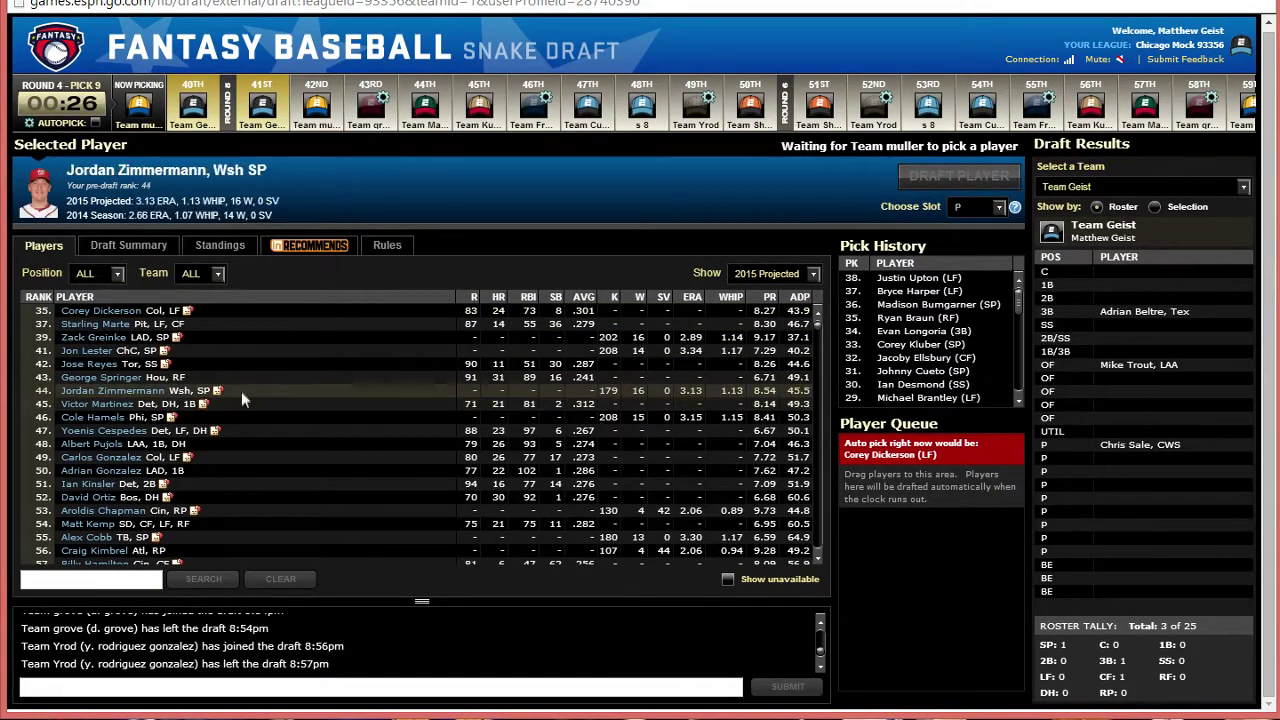
left_click(228, 390)
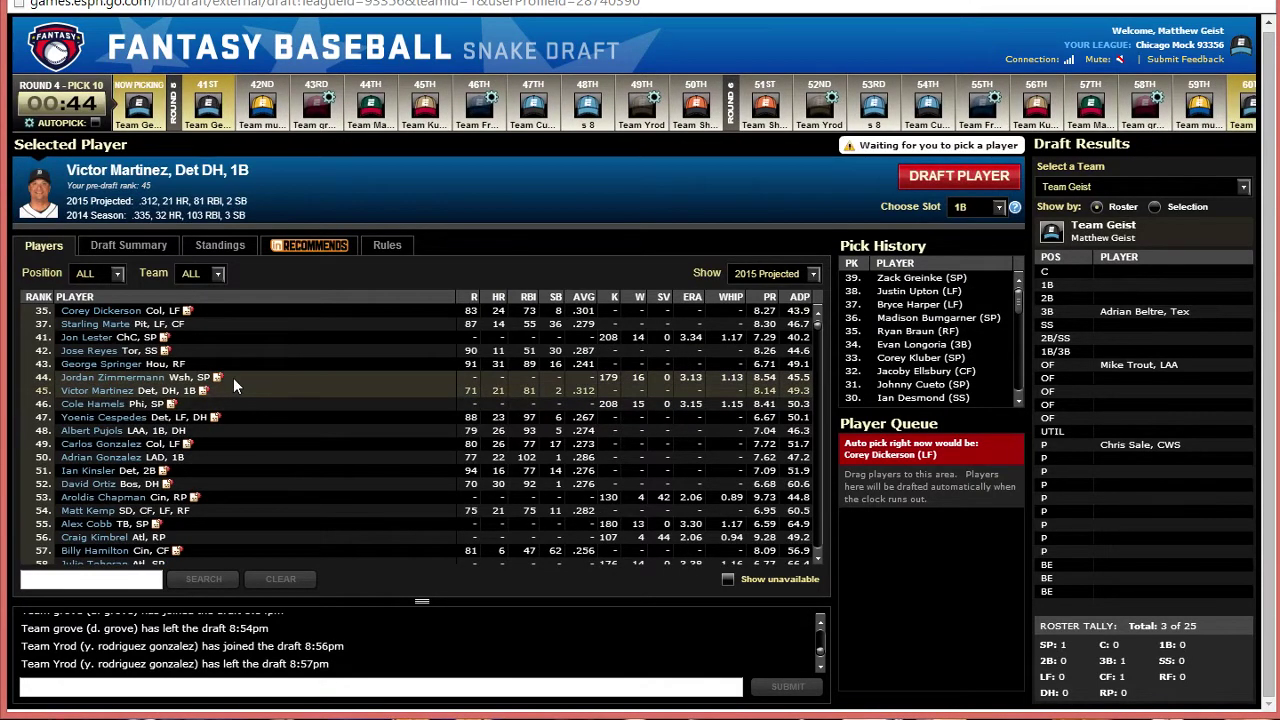
left_click(233, 377)
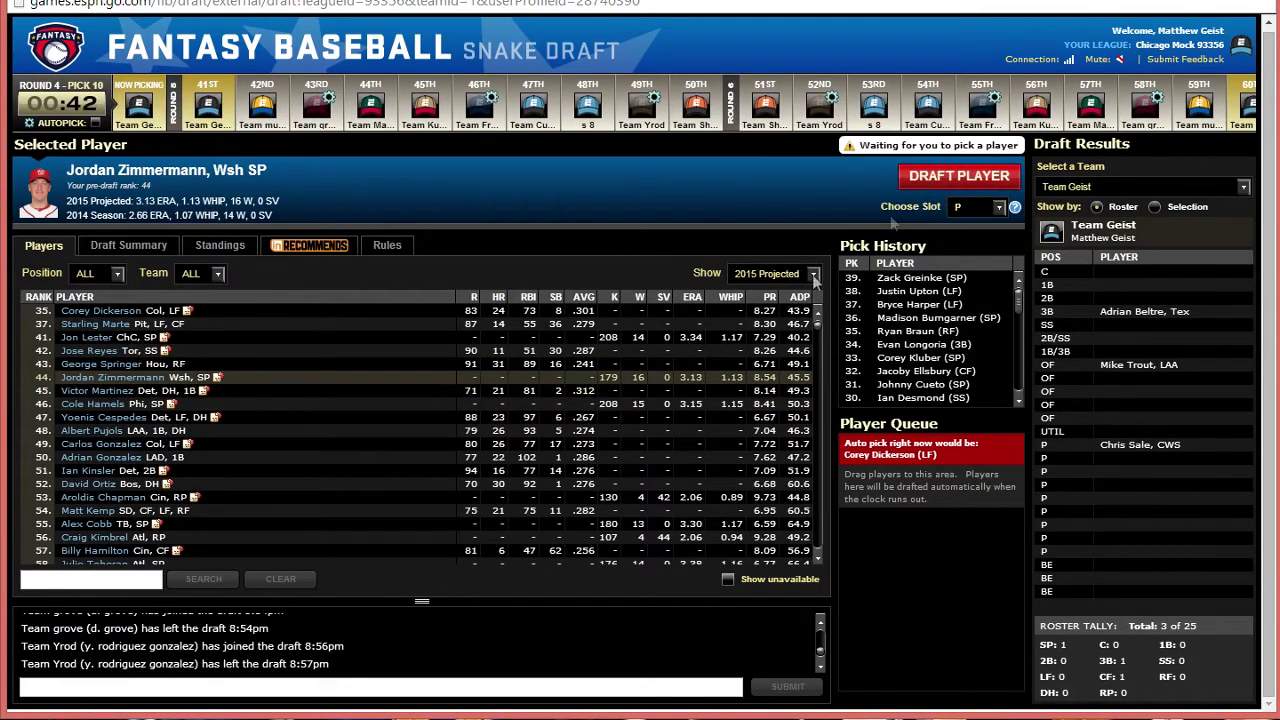
left_click(959, 176)
Draft Victor Martinez to the 1B slot with the first pick of round 5.
left_click(245, 380)
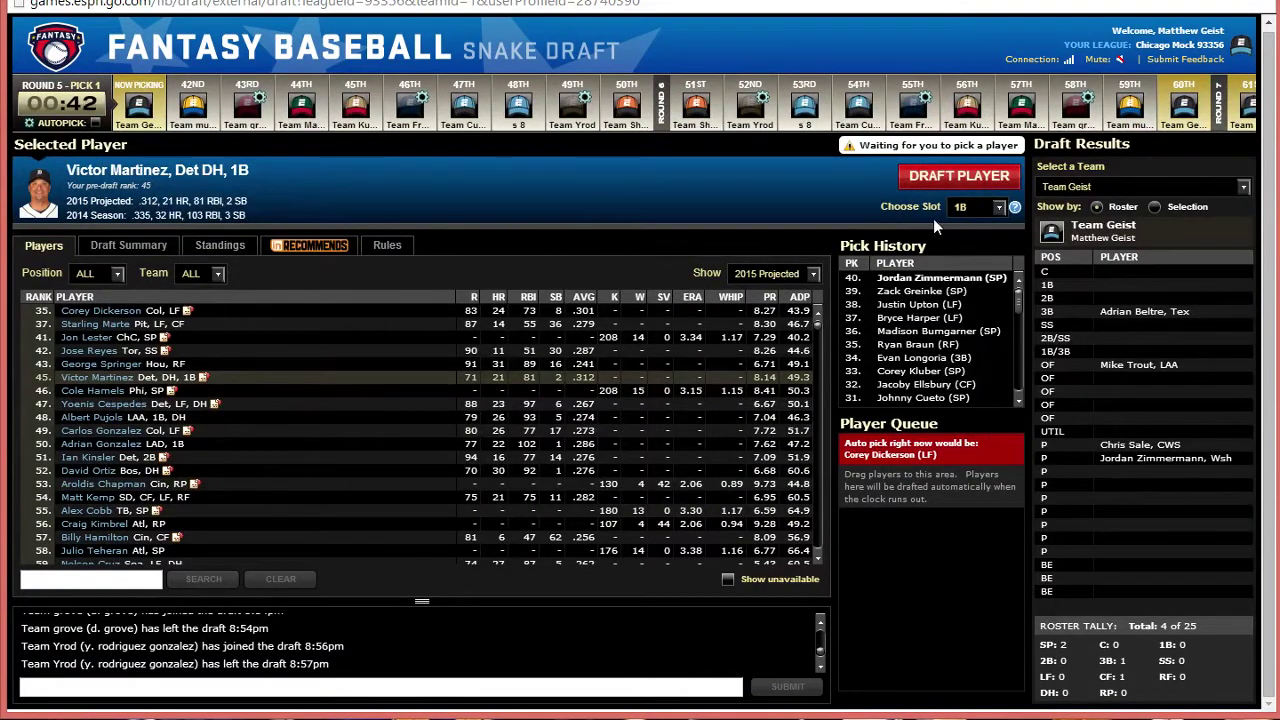
left_click(932, 177)
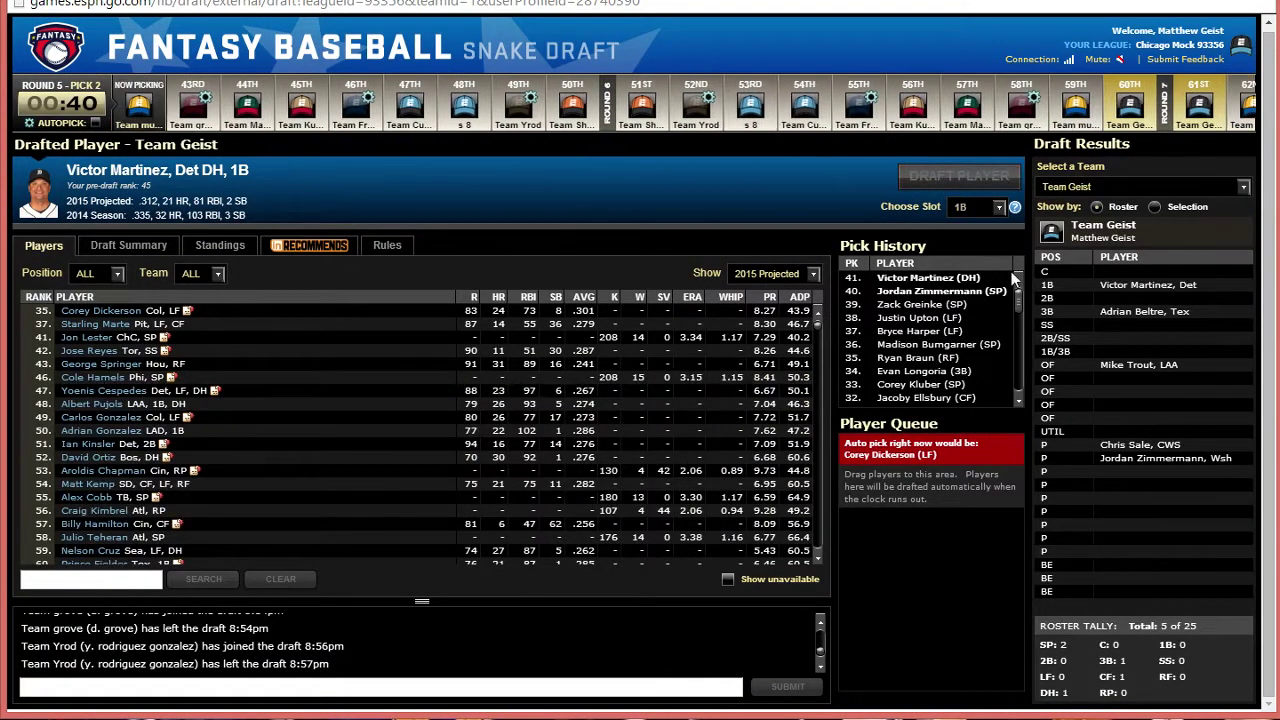
Review the pick history through the earlier rounds, and check the team selector while keeping Team Geist's roster shown.
scroll(1011, 318, "down", 5)
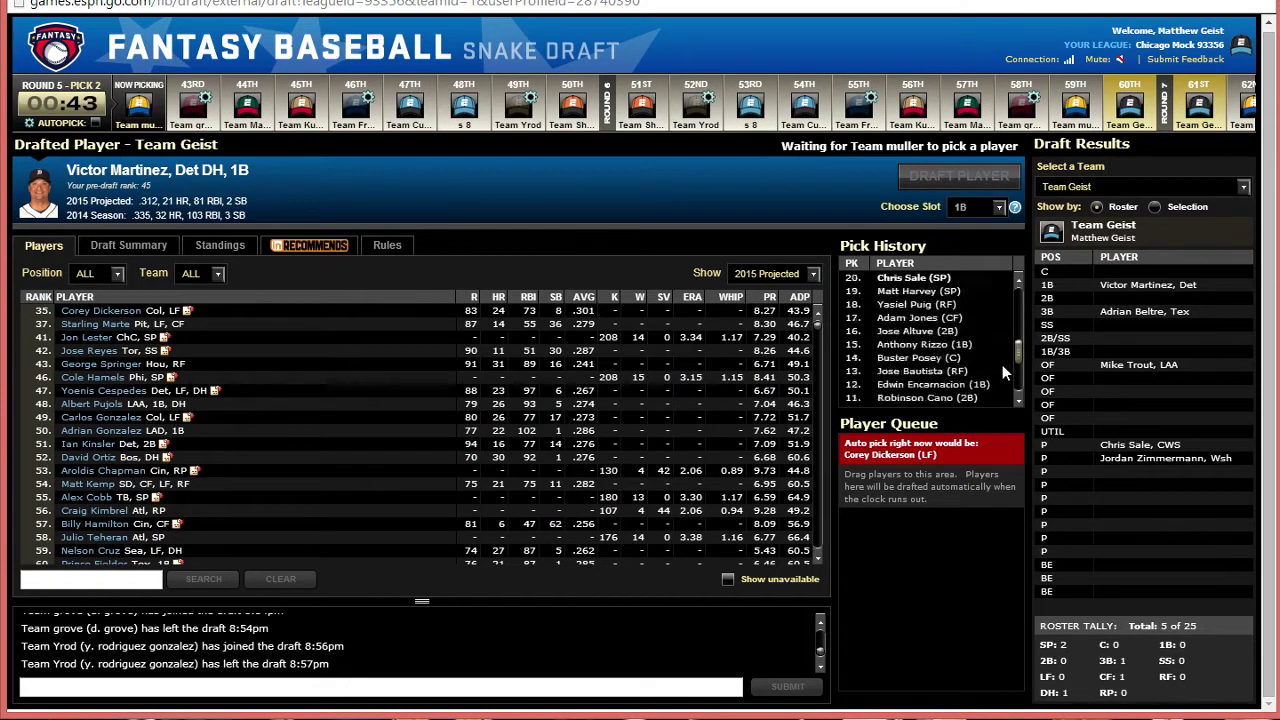
scroll(988, 400, "up", 5)
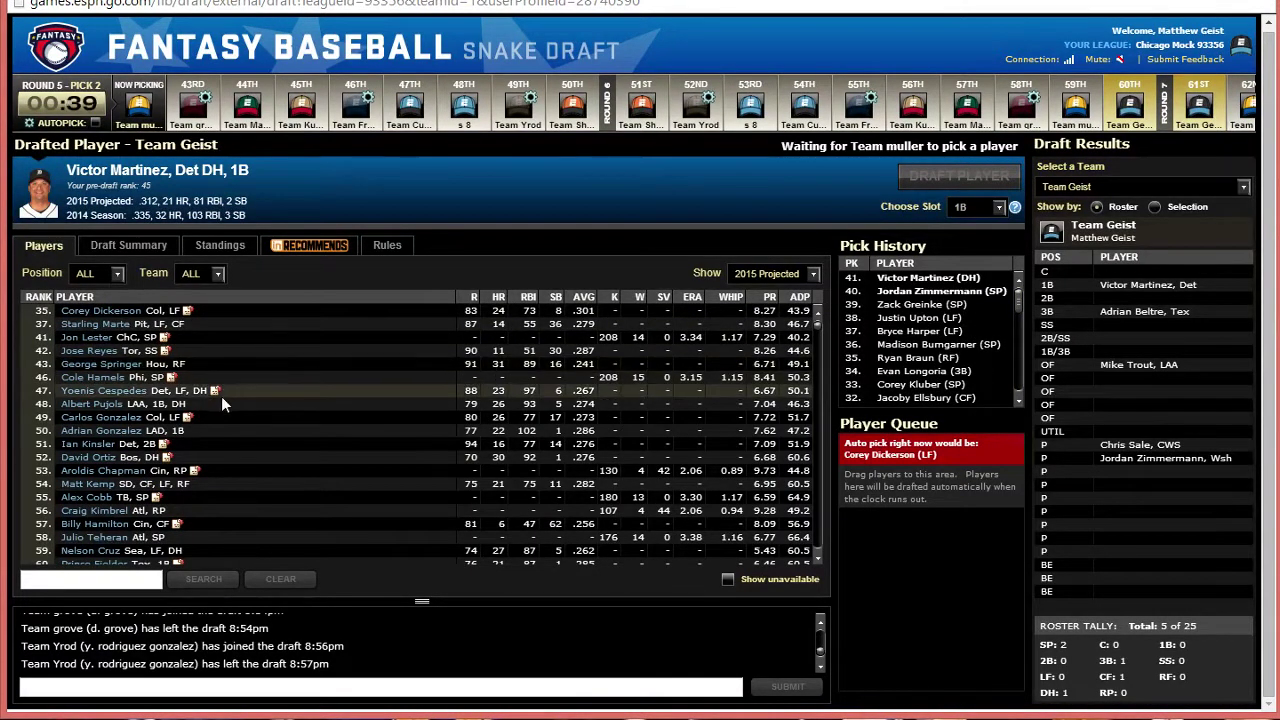
mouse_move(214, 392)
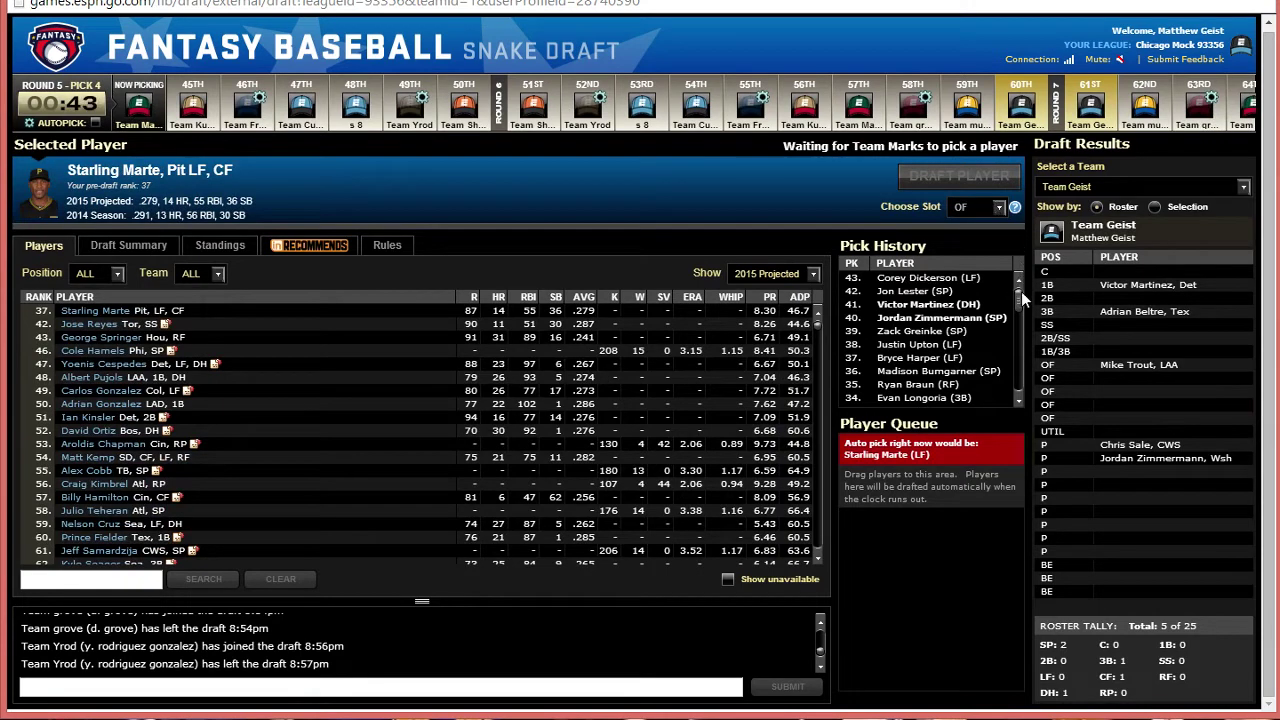
scroll(1016, 383, "down", 10)
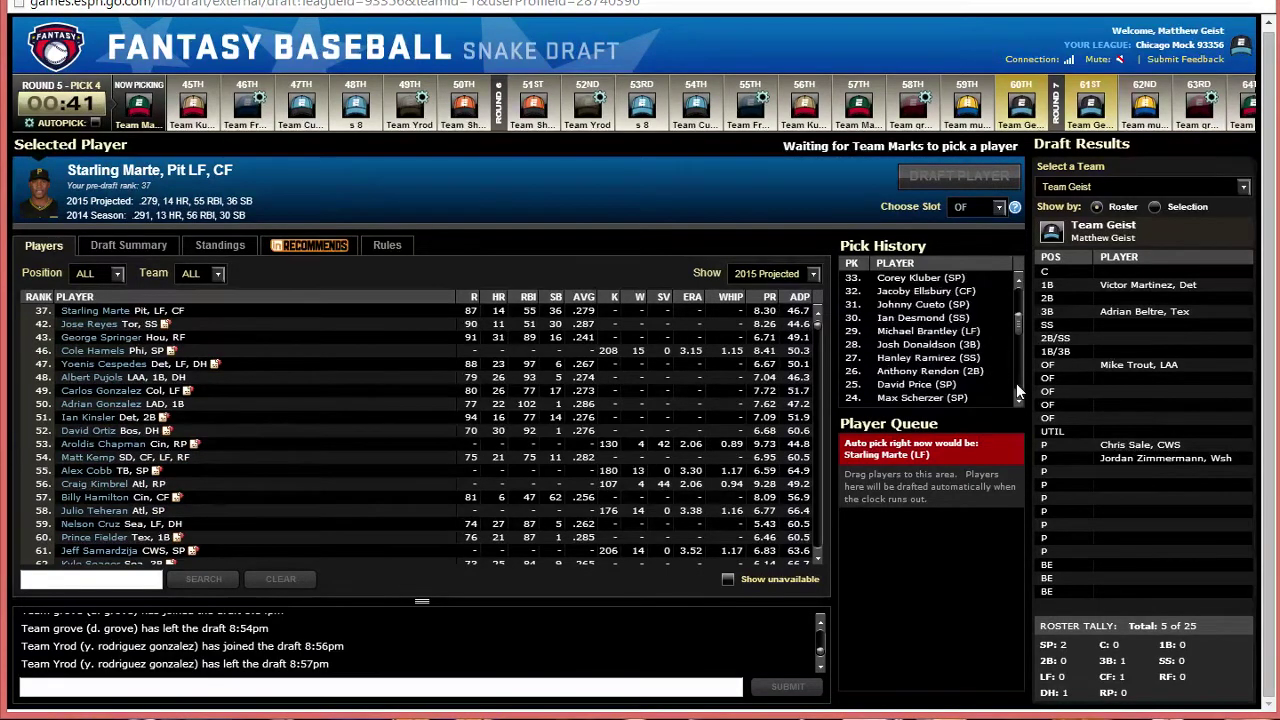
left_click(1134, 189)
left_click(1134, 198)
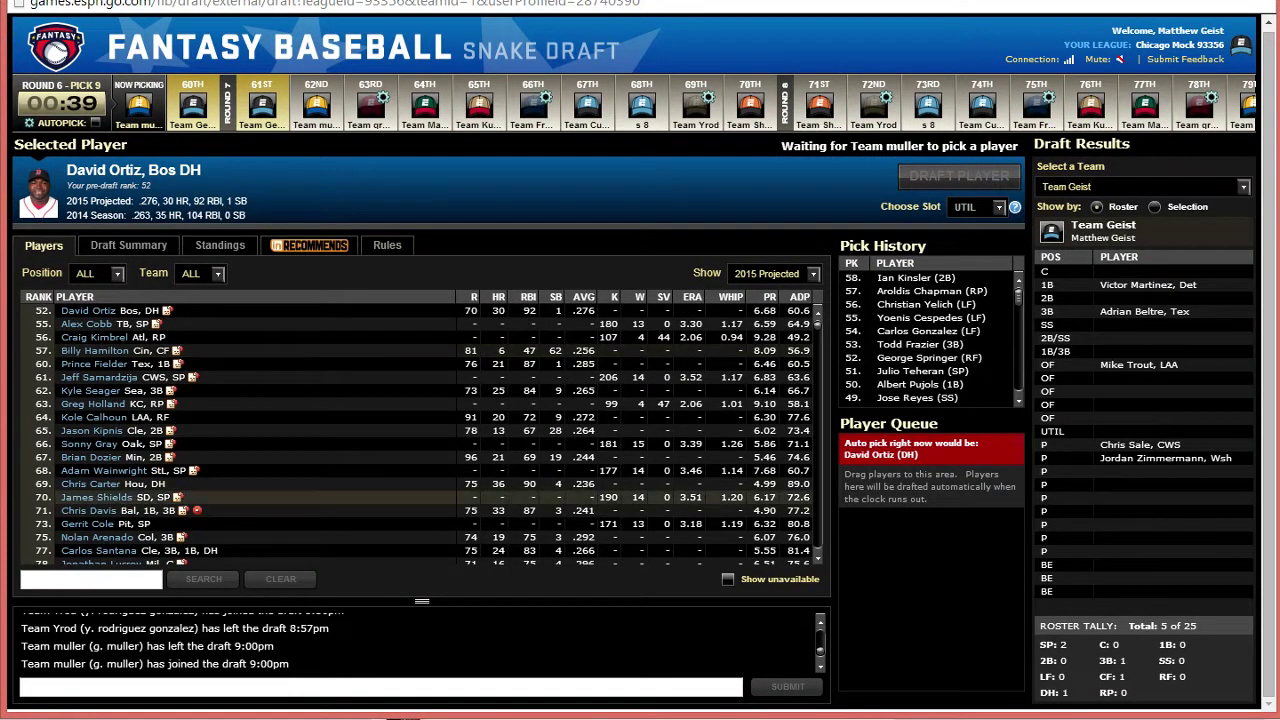
Compare Alex Cobb, Craig Kimbrel, Billy Hamilton and Kyle Seager, and draft Prince Fielder to the 1B/3B slot with the last pick of round 6.
left_click(198, 312)
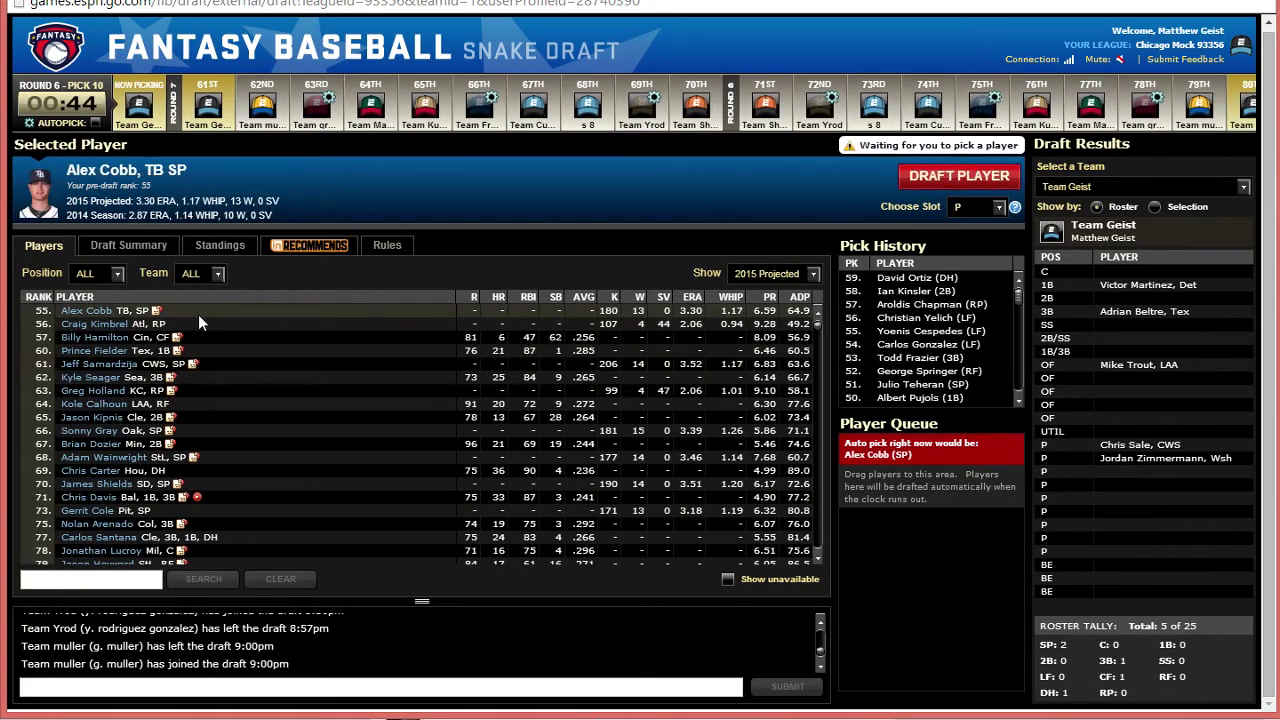
left_click(196, 324)
left_click(195, 335)
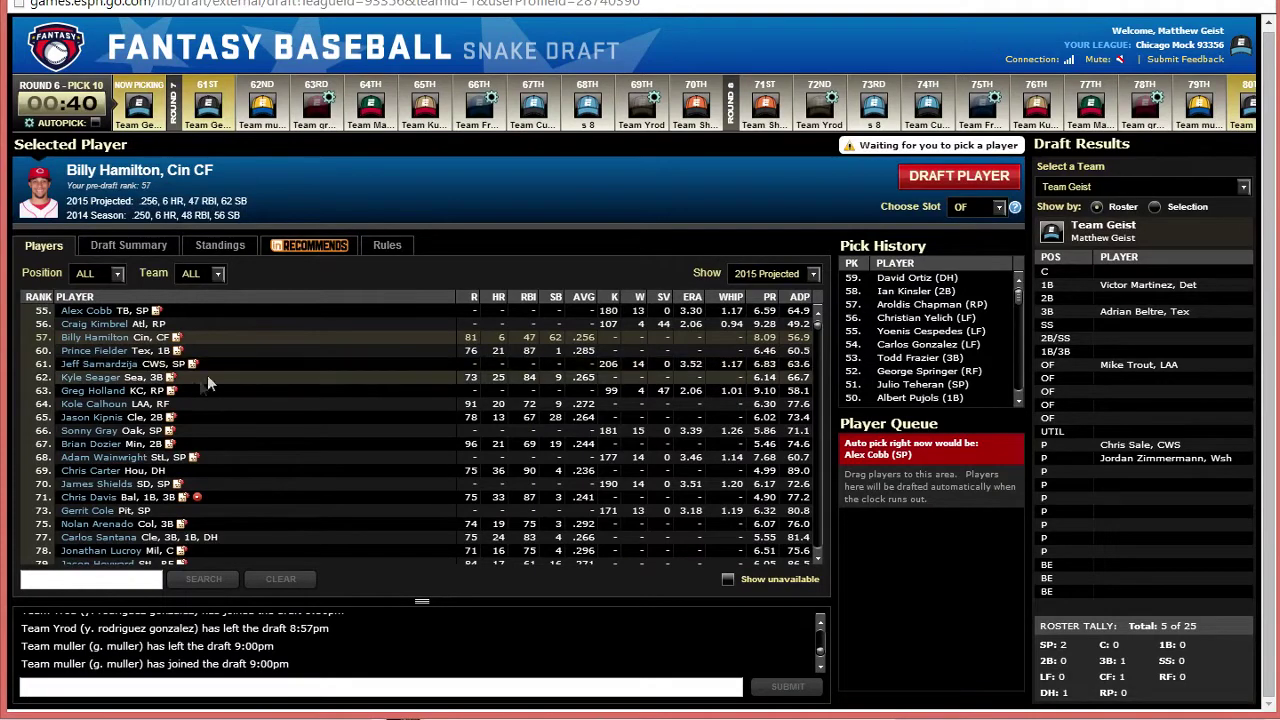
left_click(194, 379)
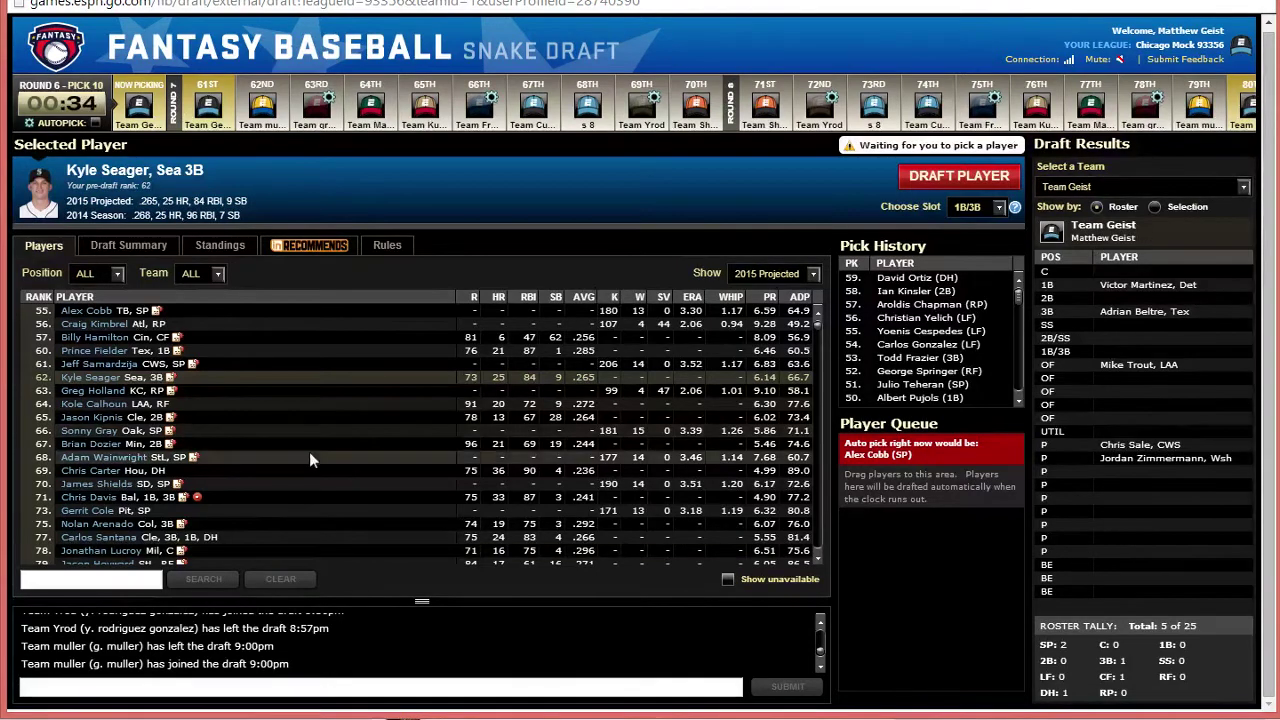
left_click(261, 352)
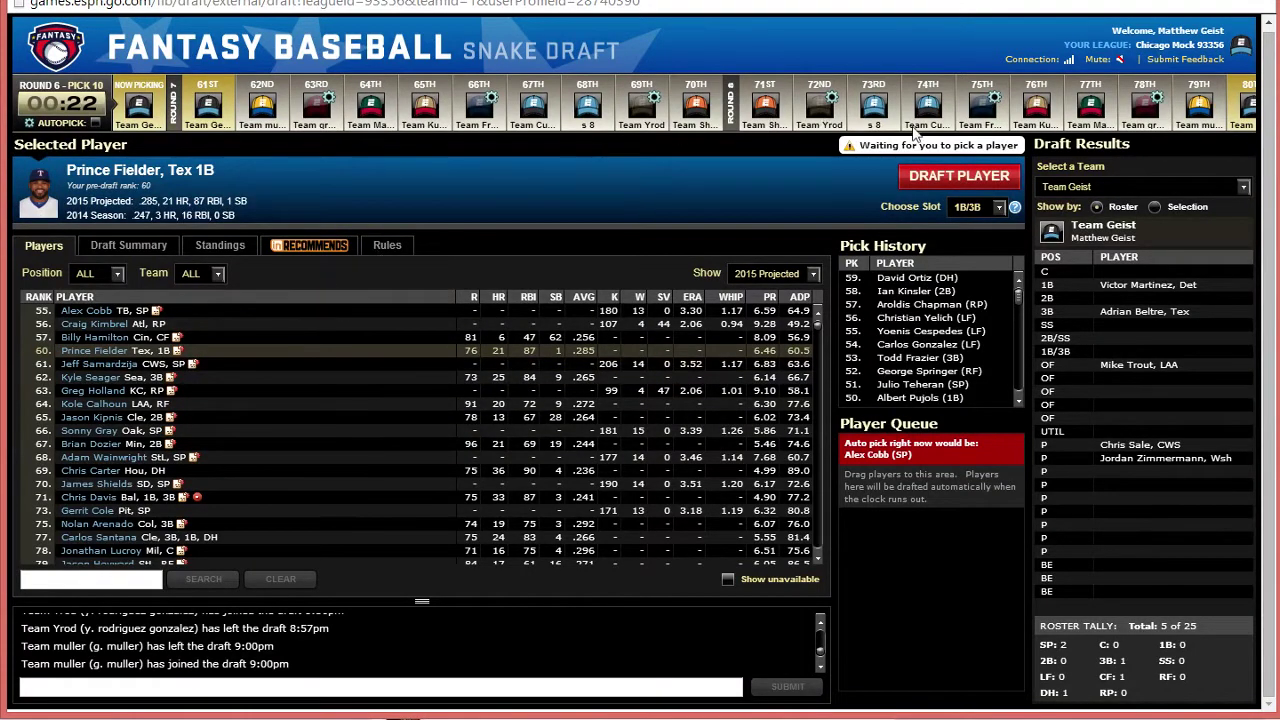
left_click(951, 178)
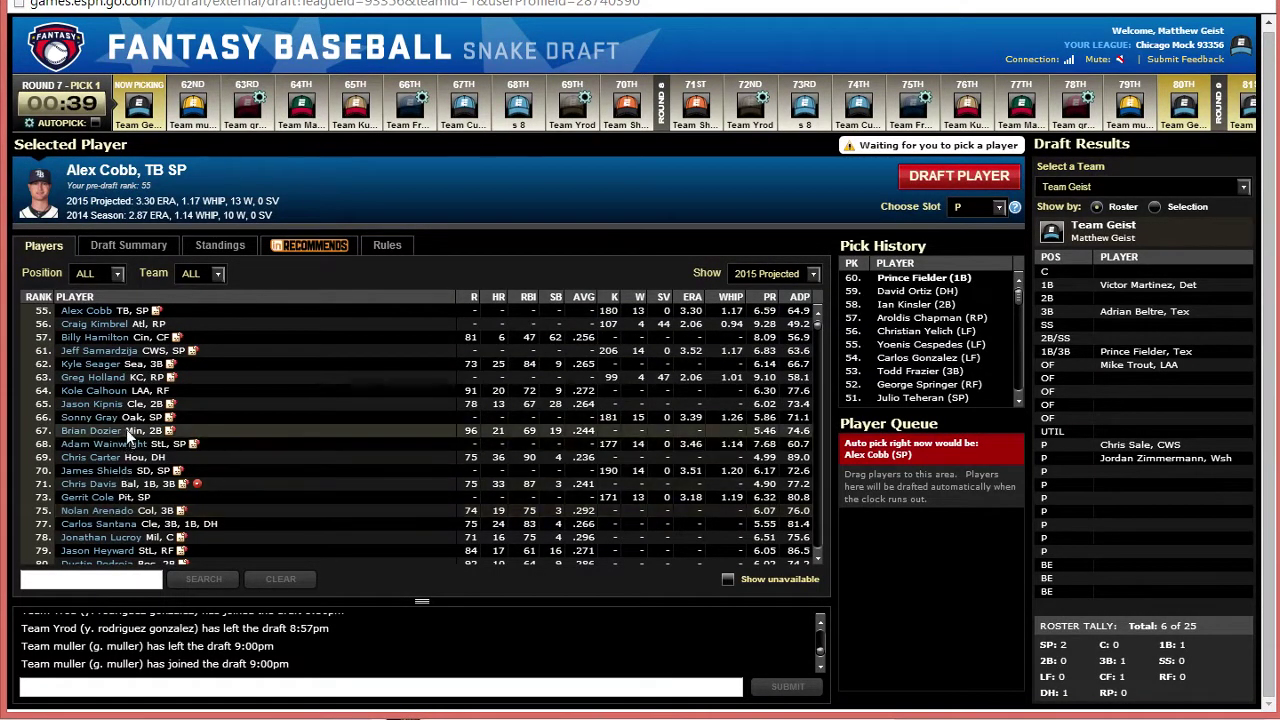
Draft Kyle Seager to the UTIL slot with the first pick of round 7.
left_click(133, 366)
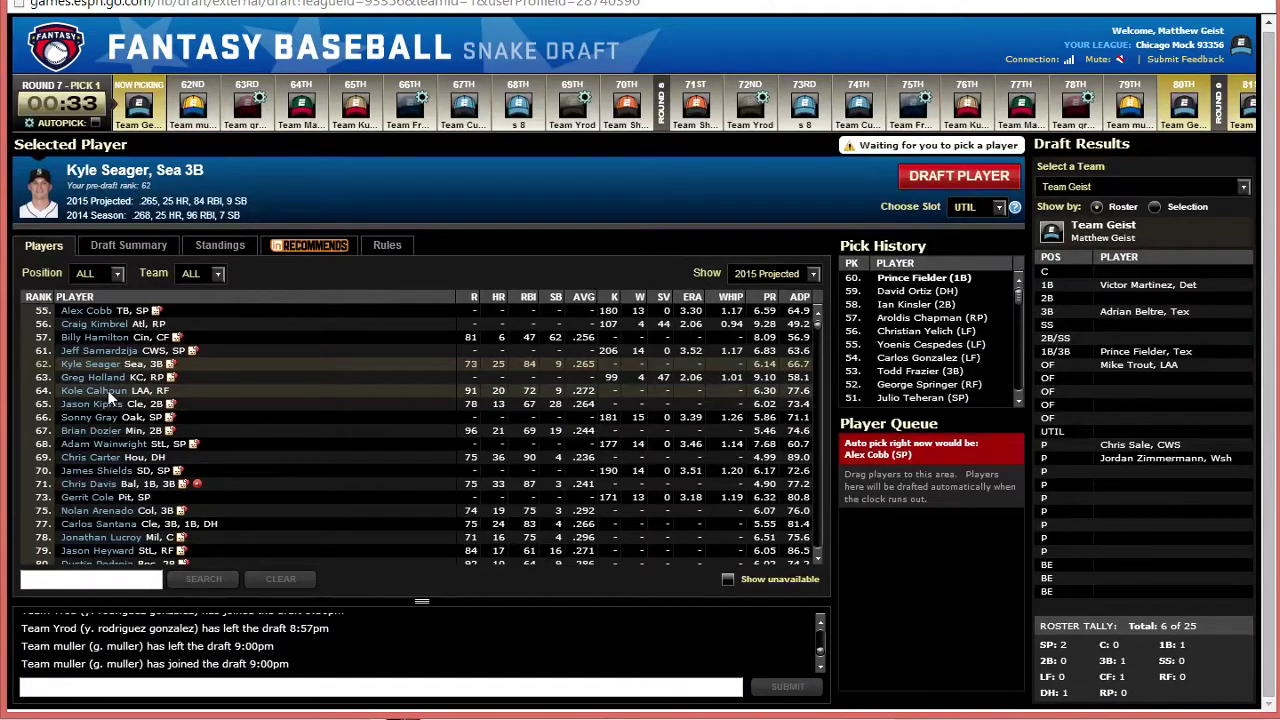
left_click(939, 184)
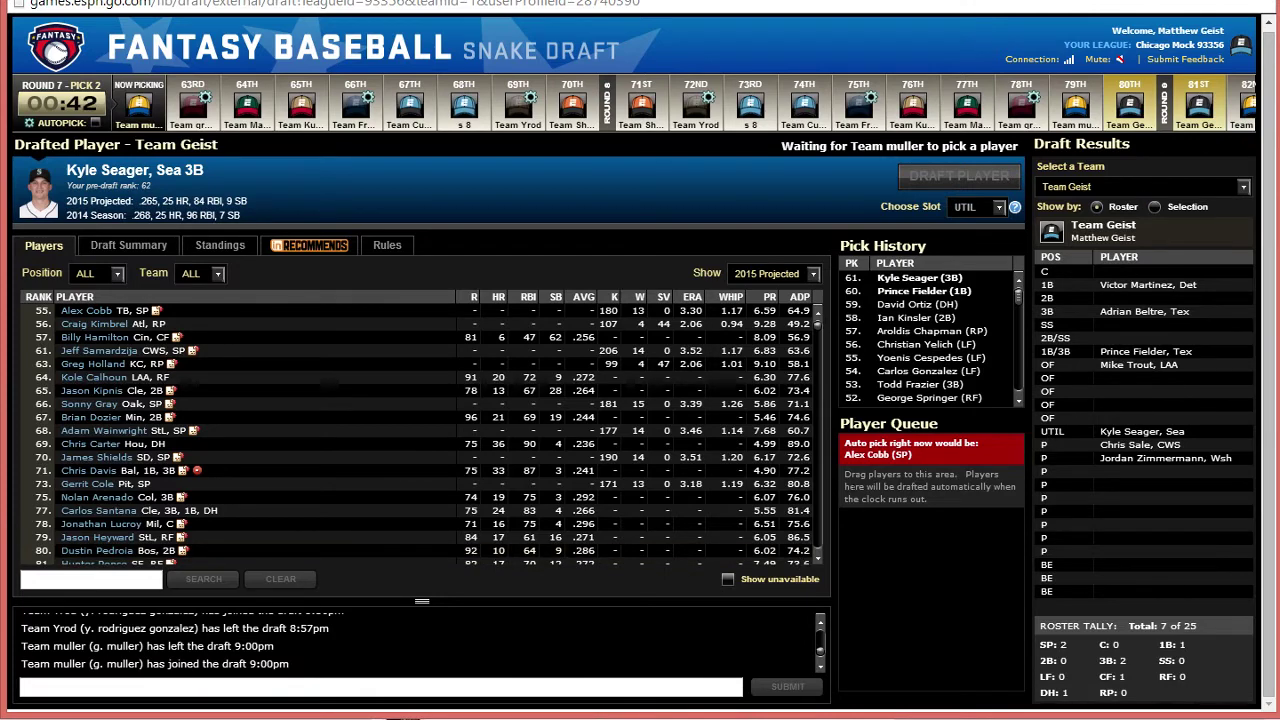
Check Hunter Pence's injury note and the stats of Gio Gonzalez and Starlin Castro, keeping the position filter at ALL.
scroll(817, 553, "down", 1)
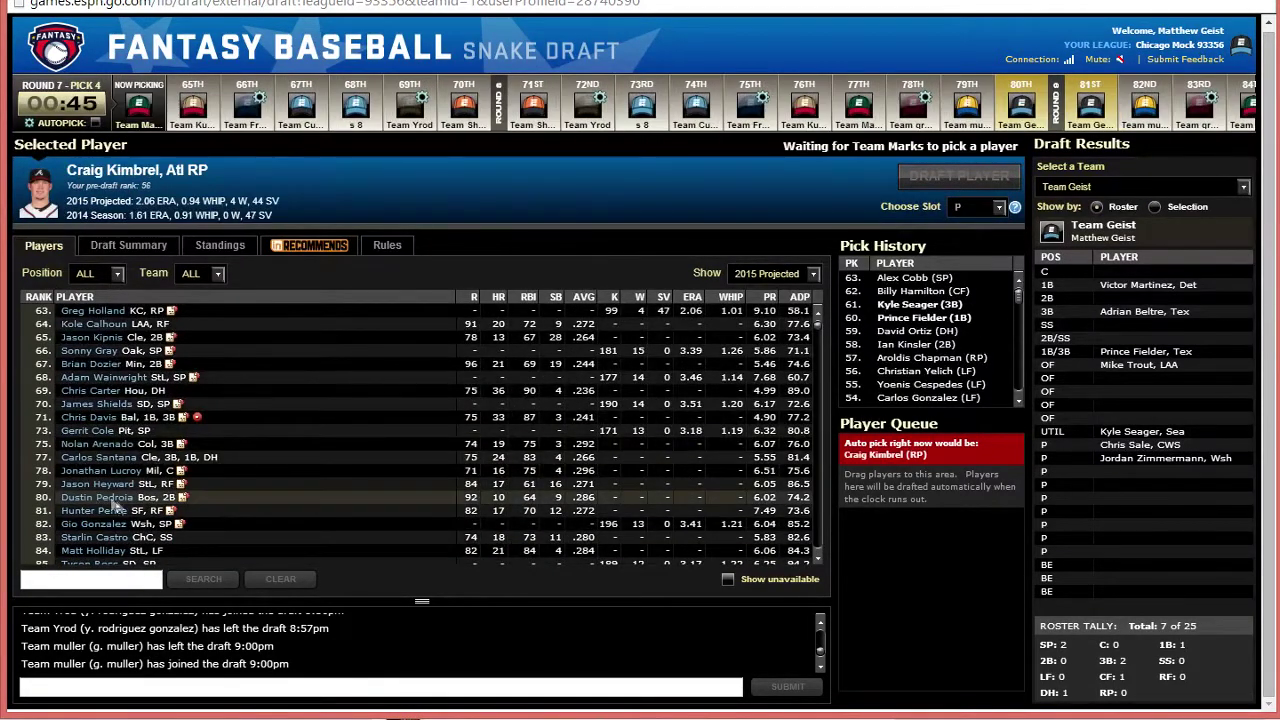
mouse_move(169, 511)
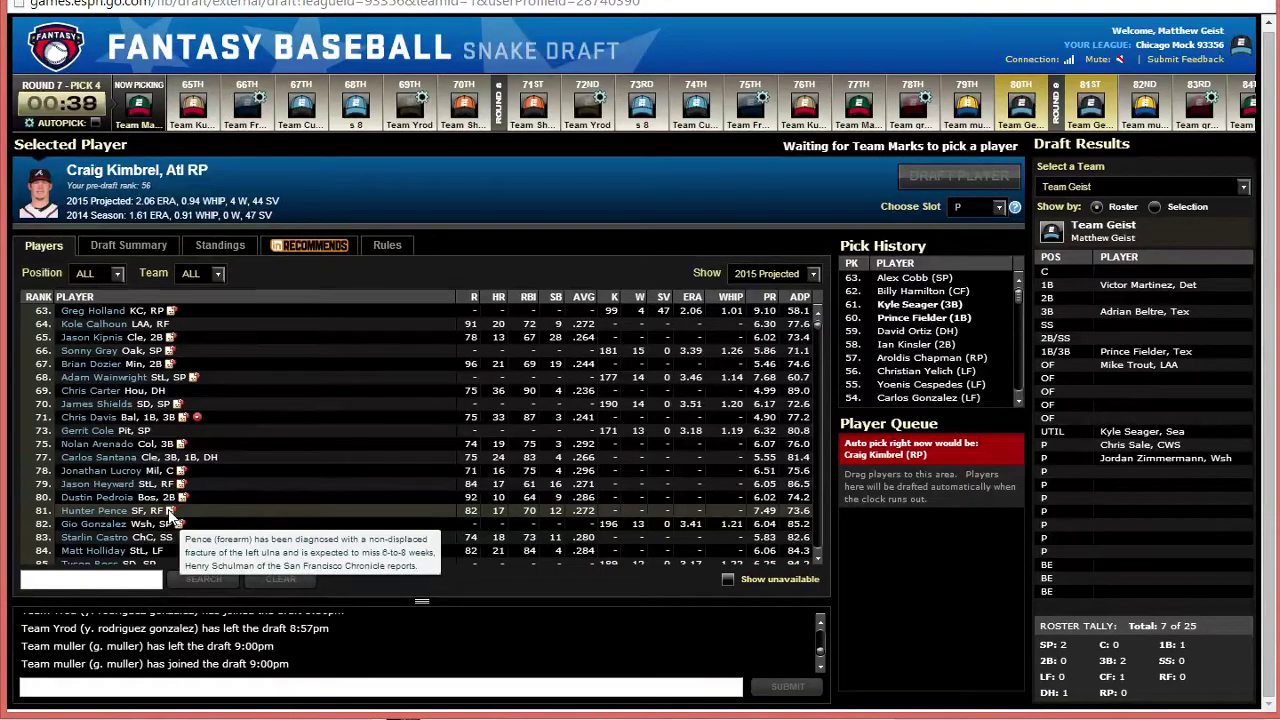
left_click(152, 511)
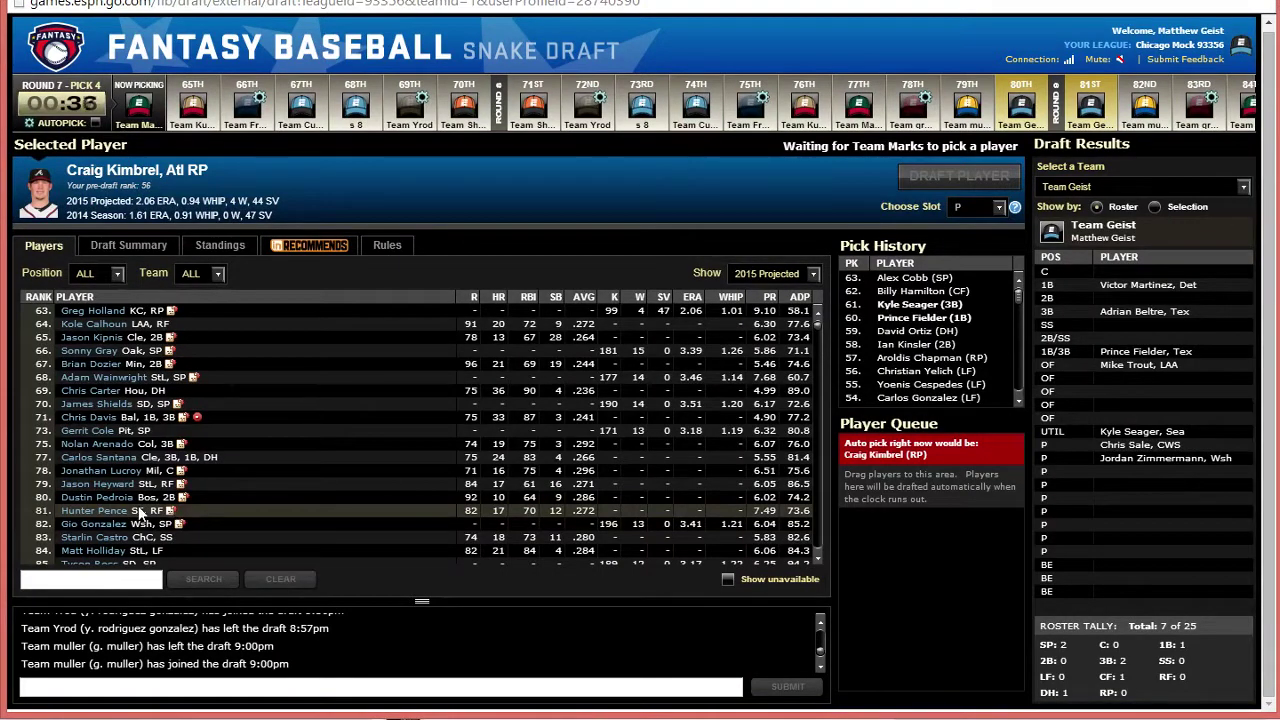
left_click(126, 524)
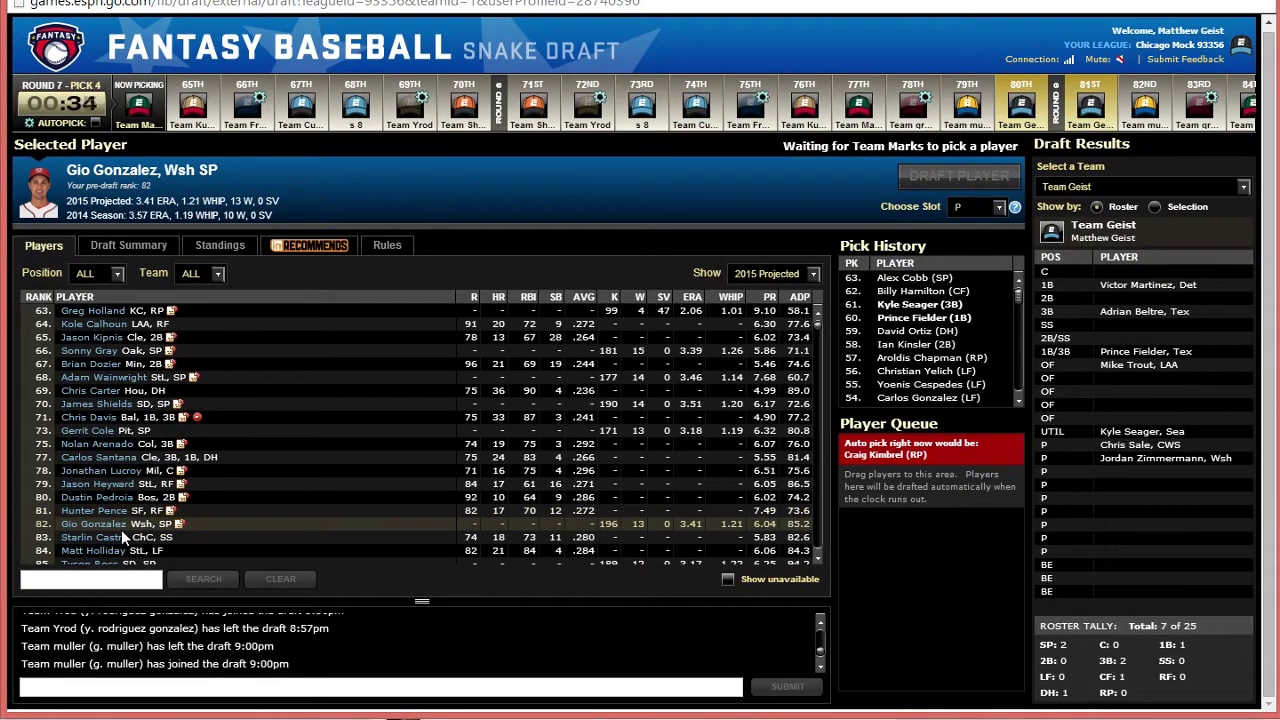
left_click(113, 538)
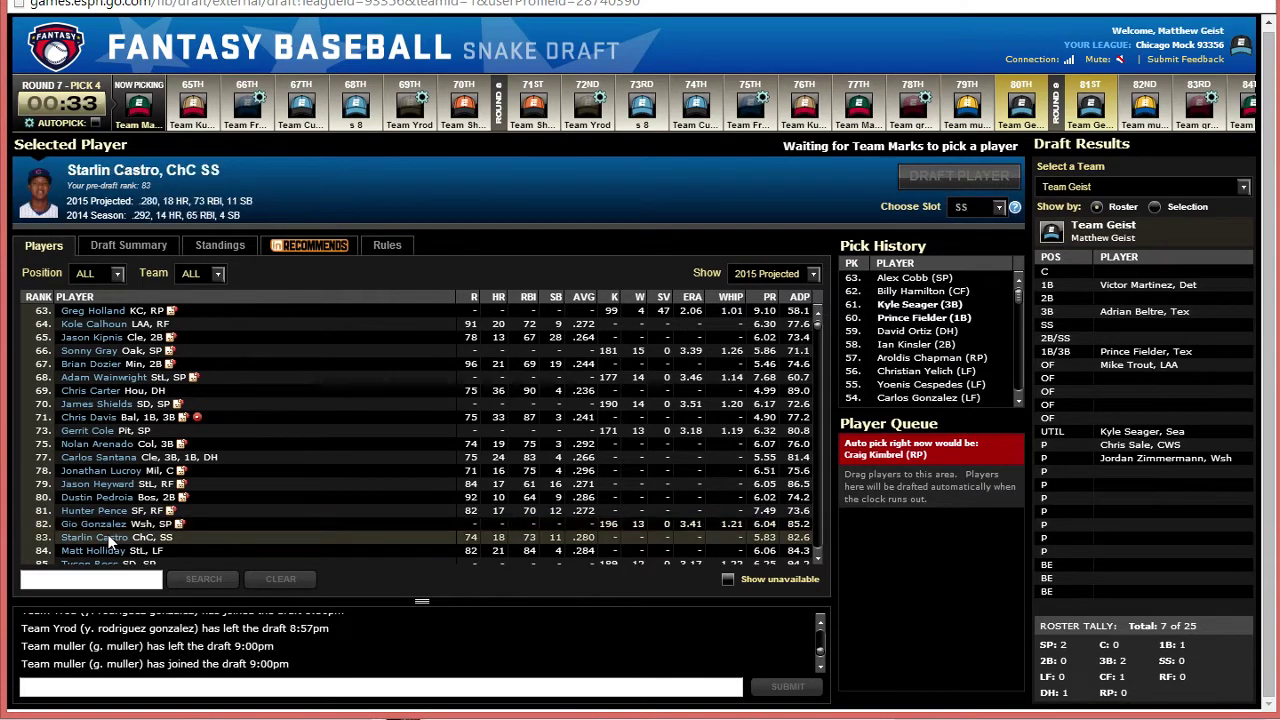
left_click(117, 273)
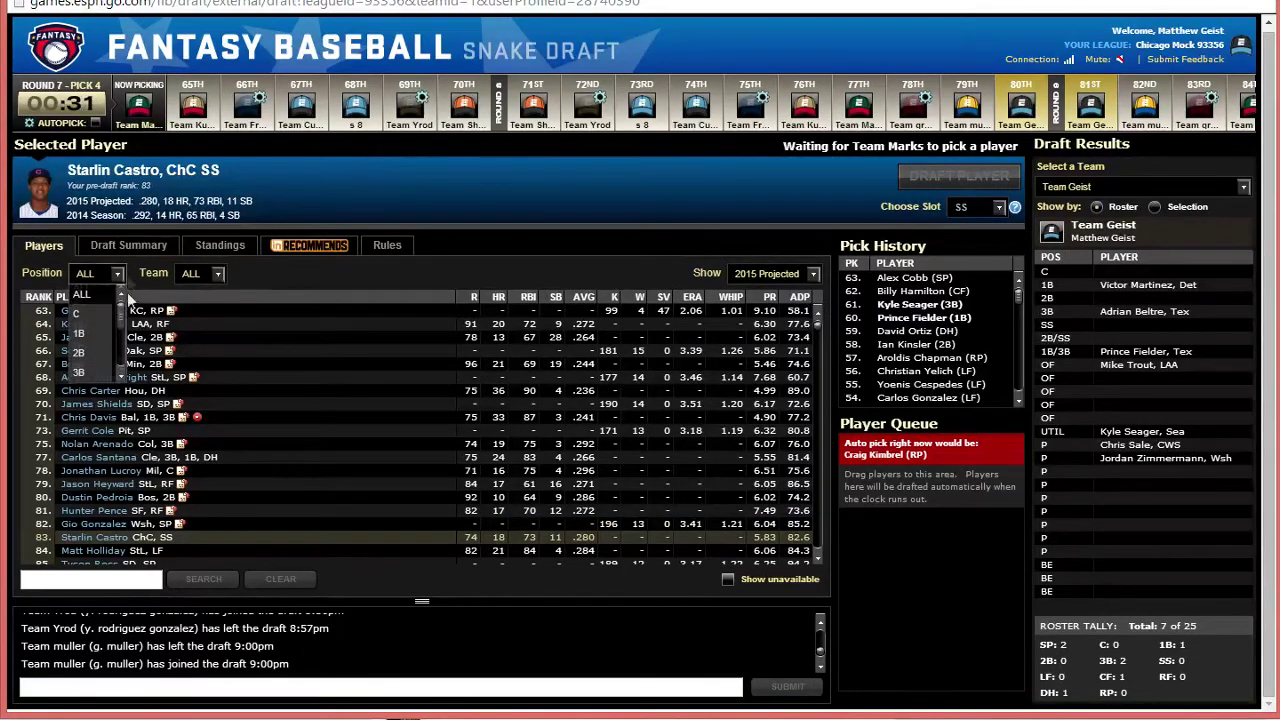
left_click(114, 295)
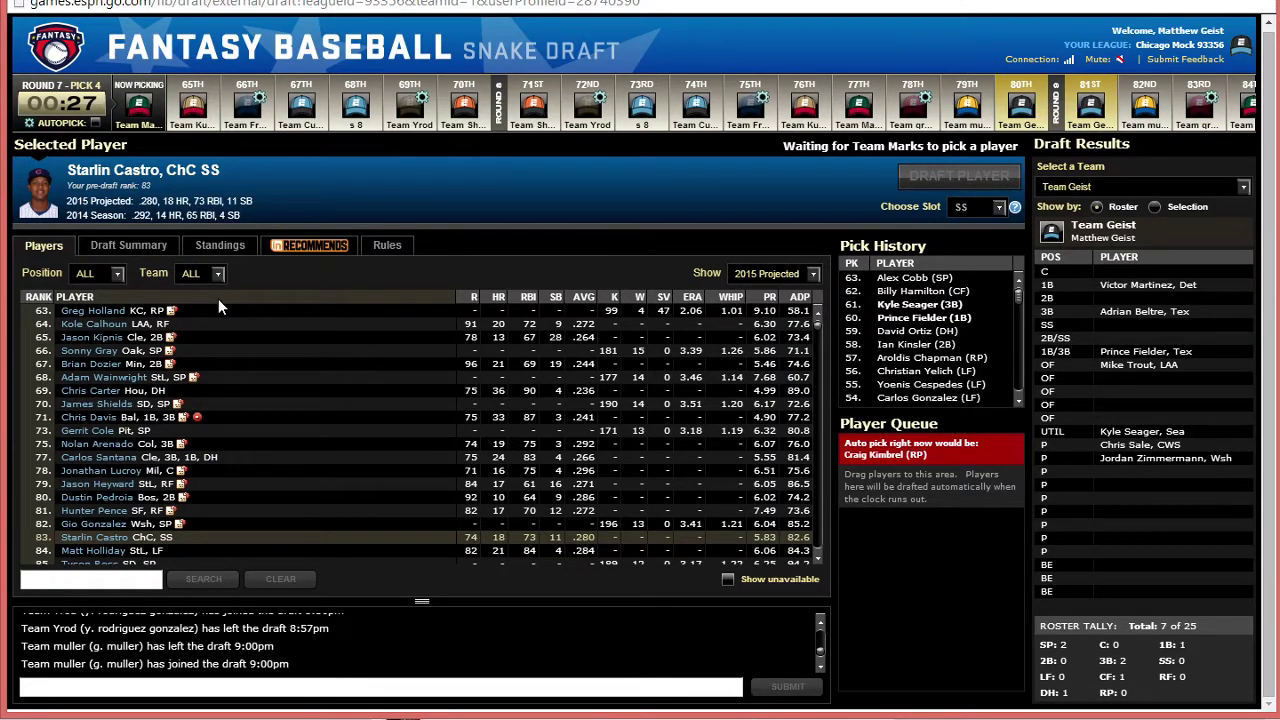
Examine the projected league standings sorted by strikeouts and by home runs, viewing the rosters of the category leaders.
left_click(195, 245)
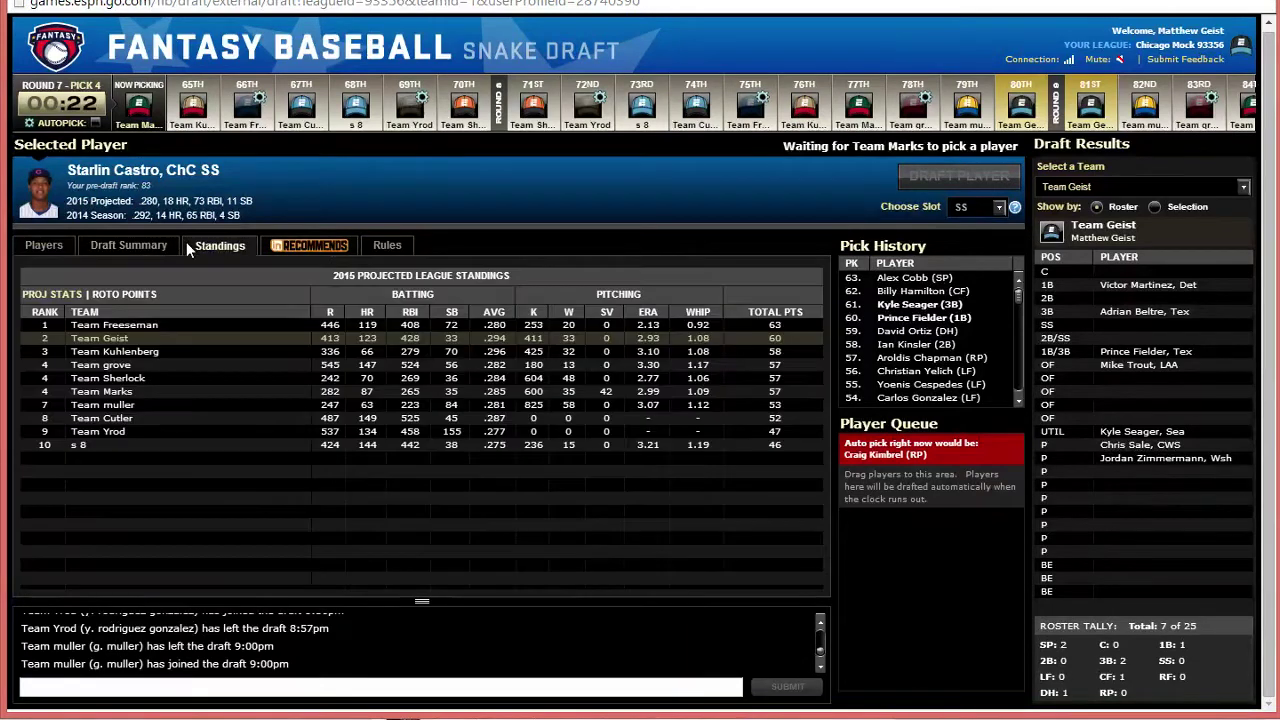
left_click(237, 326)
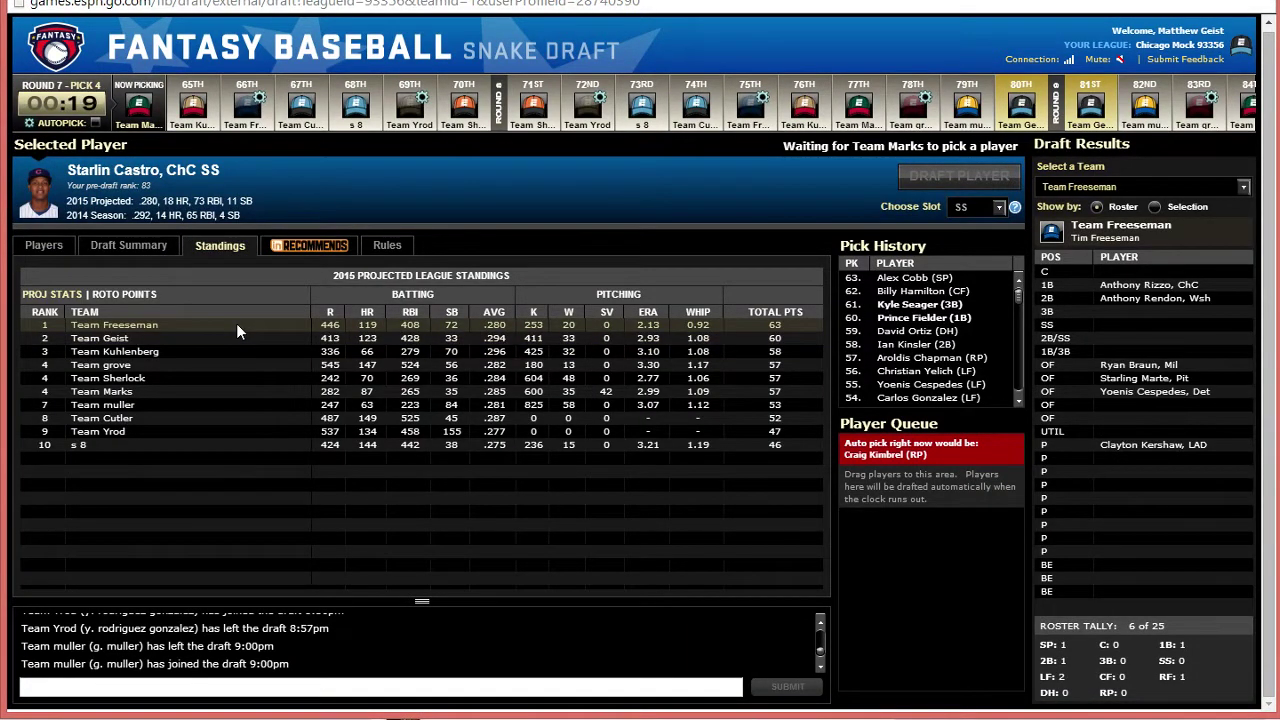
left_click(533, 313)
left_click(531, 326)
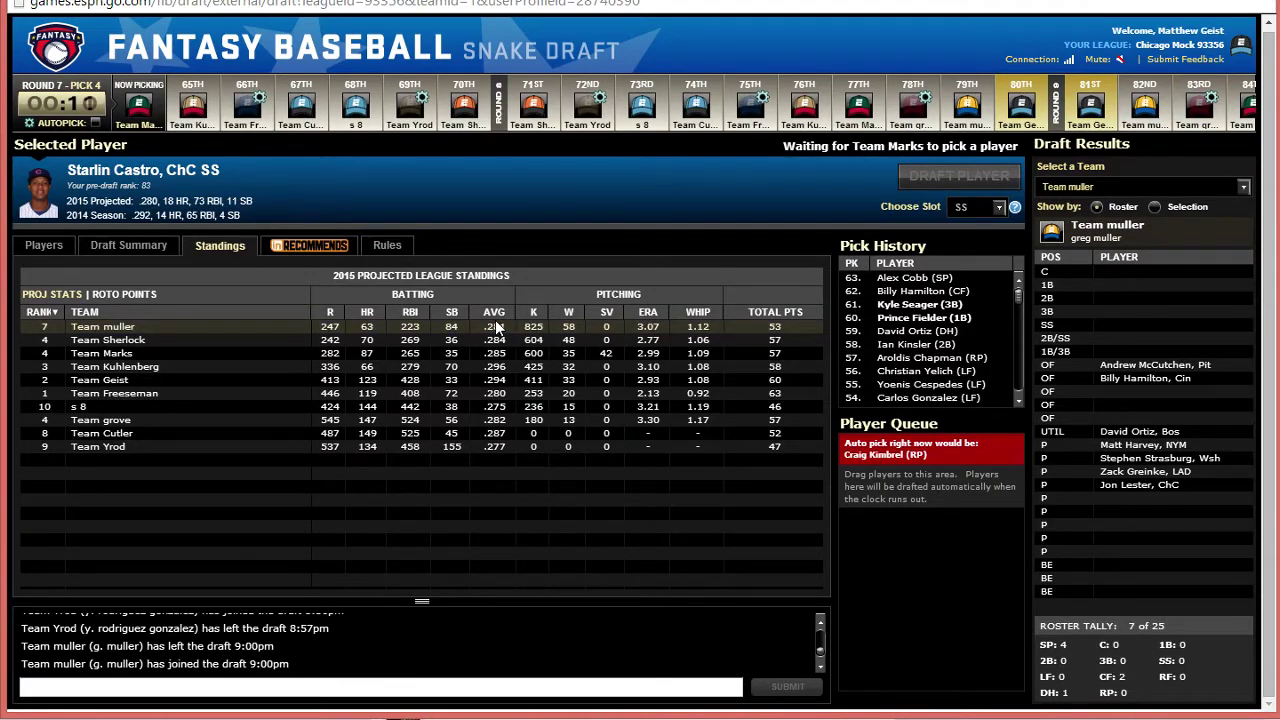
left_click(366, 313)
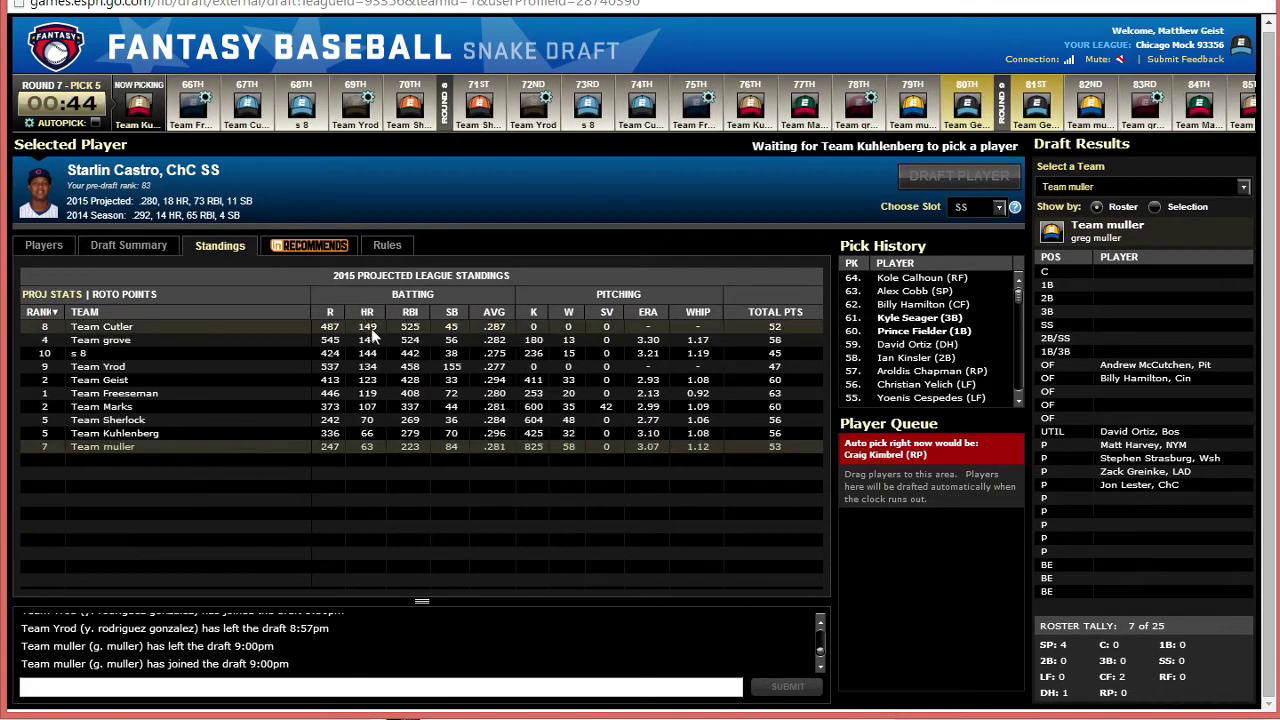
left_click(371, 329)
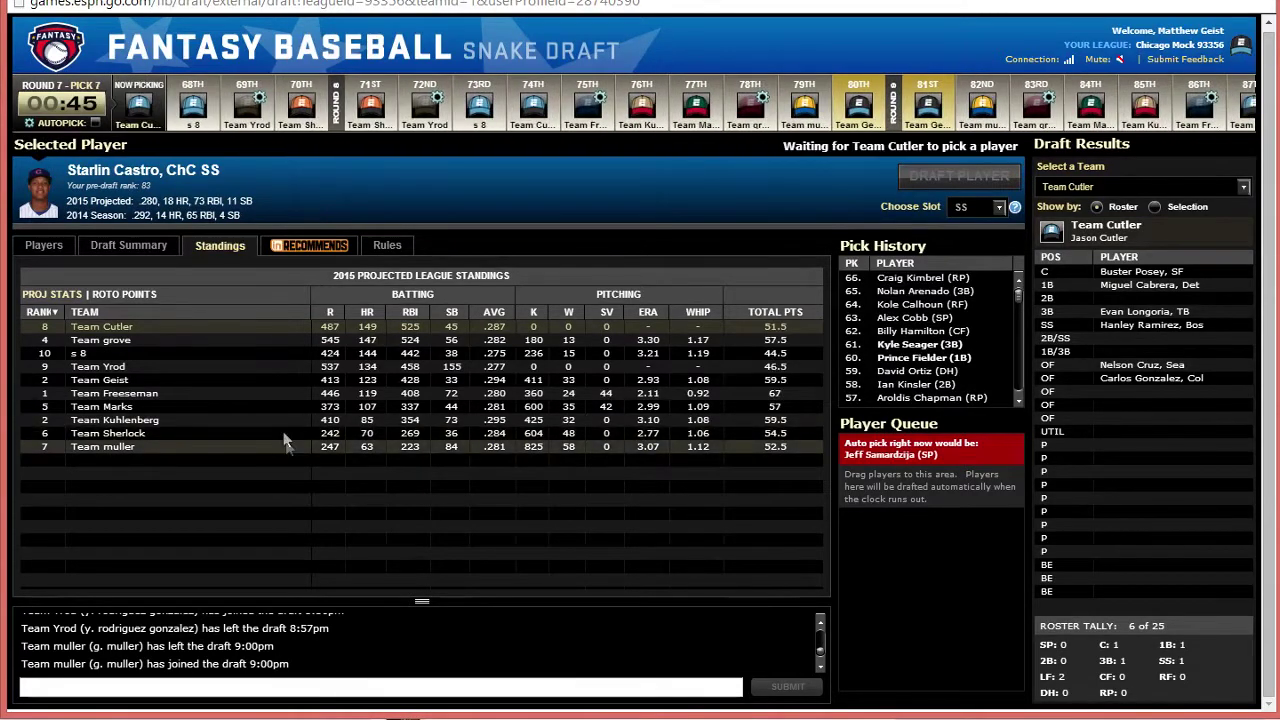
Sort the projected standings by total points and compare the leading team's roster with the own team's roster.
left_click(210, 377)
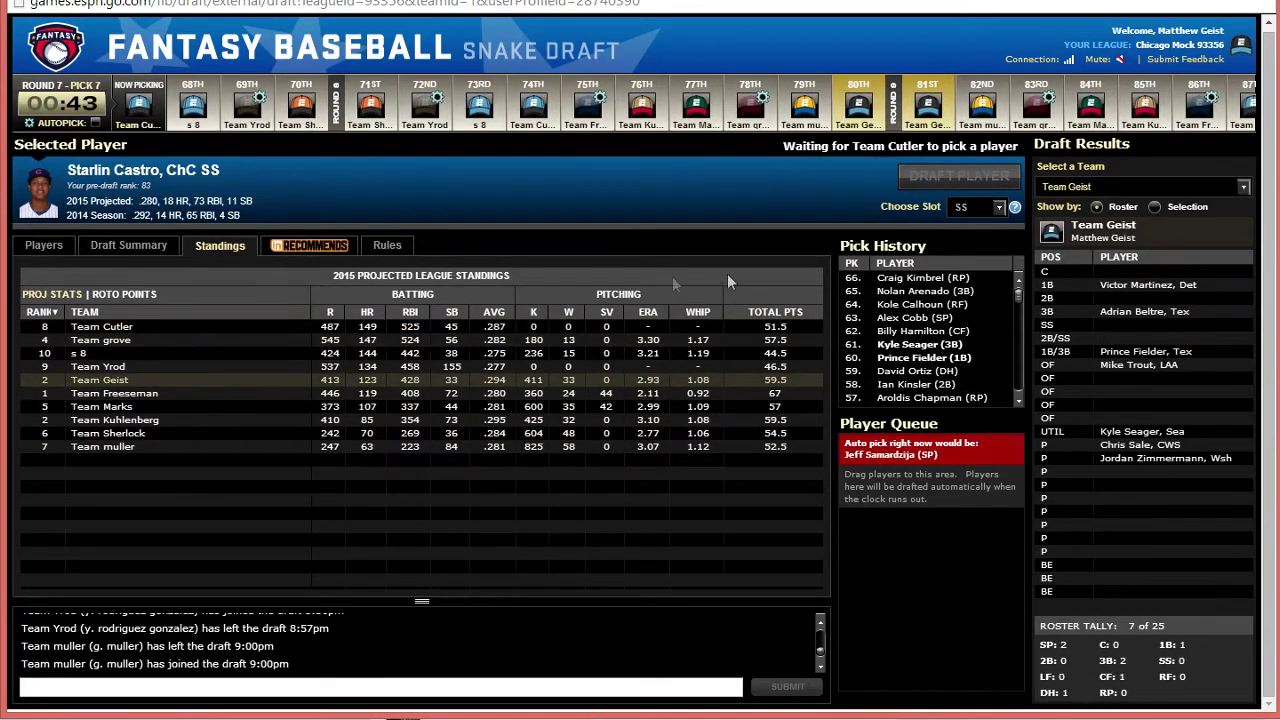
left_click(775, 312)
left_click(770, 327)
left_click(767, 340)
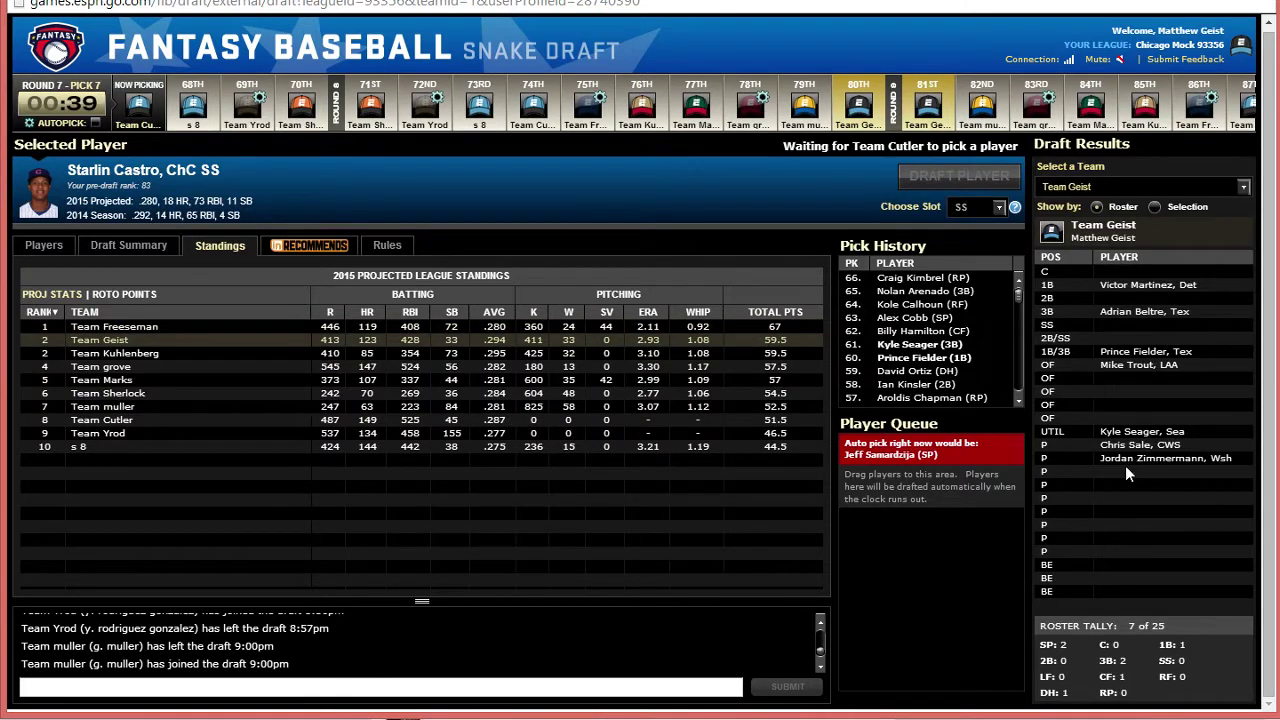
Compare Adam Wainwright and Matt Holliday in the player list, and draft Starlin Castro to the SS slot with the last pick of round 8.
left_click(32, 245)
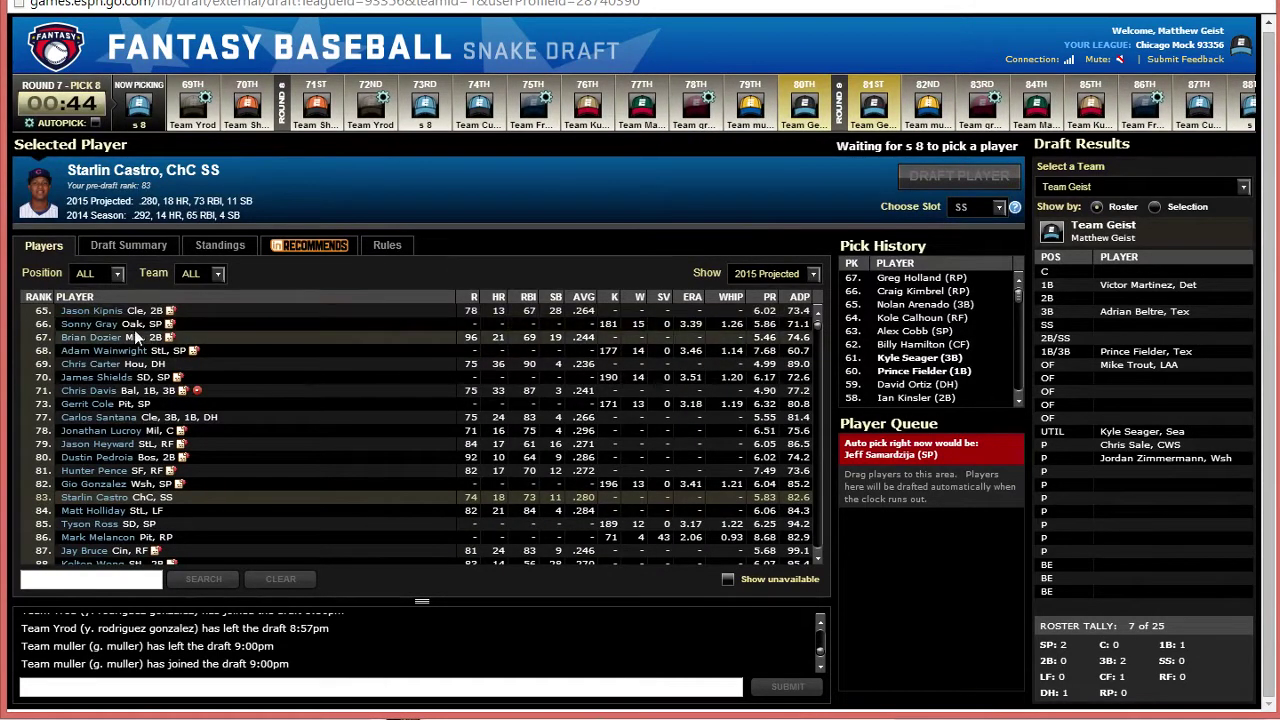
left_click(138, 350)
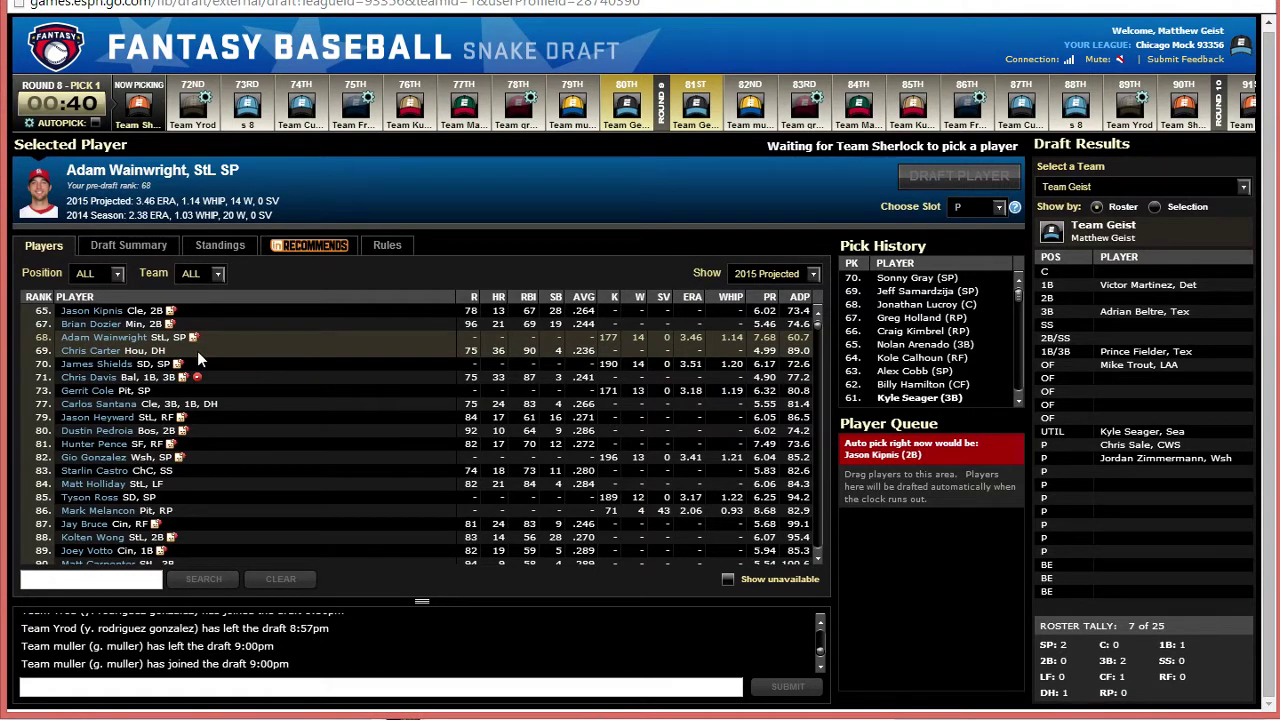
left_click(106, 472)
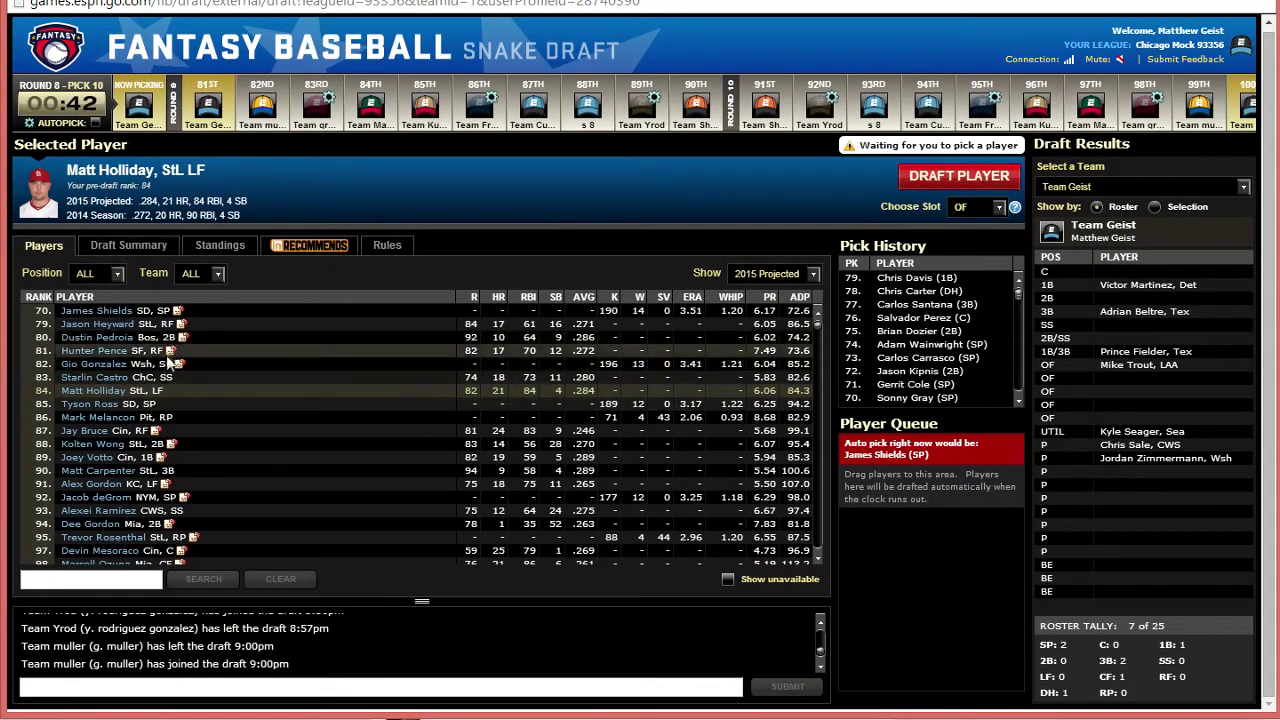
left_click(158, 378)
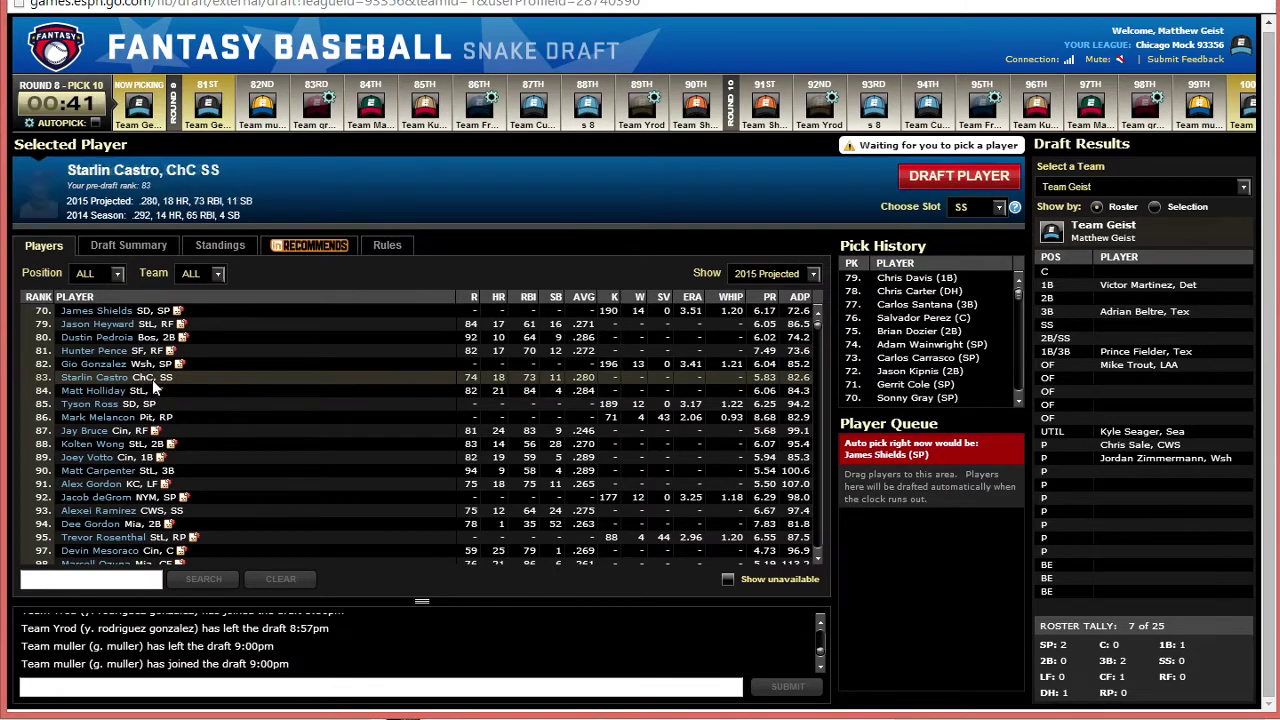
left_click(938, 177)
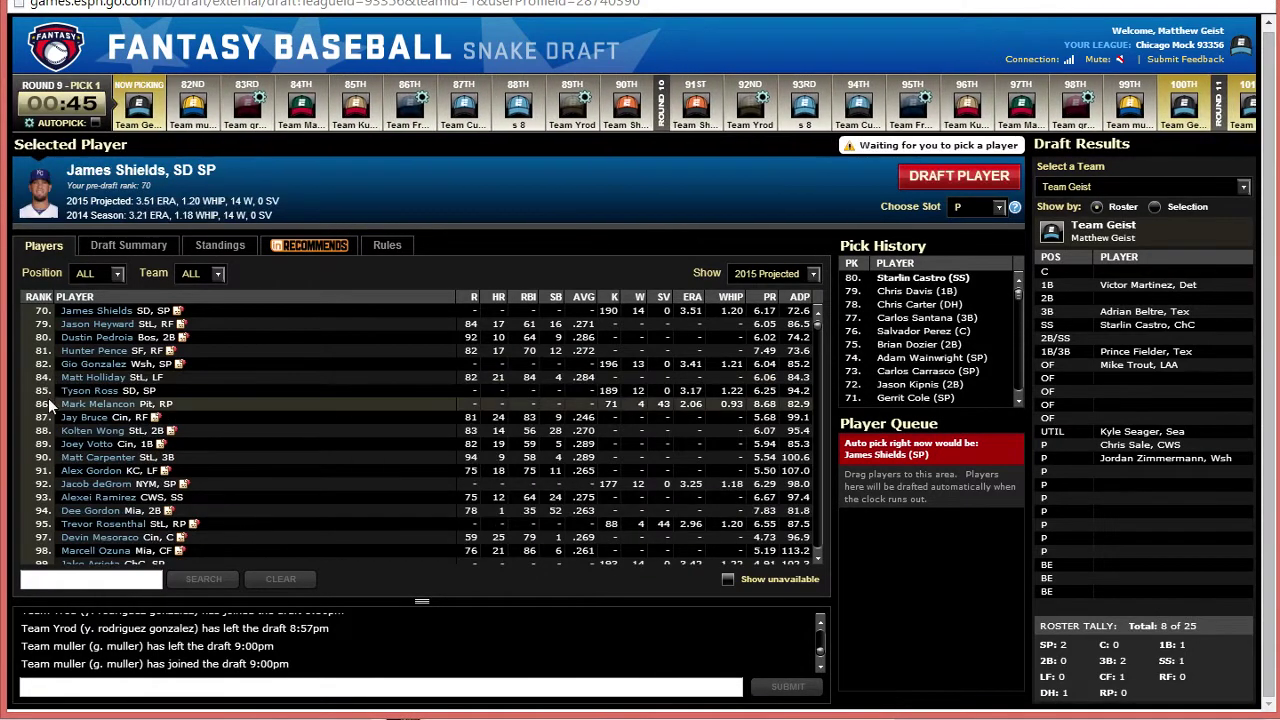
Filter the available players to pitchers, check Gio Gonzalez, and draft Jacob deGrom to a P slot with the first pick of round 9.
left_click(88, 274)
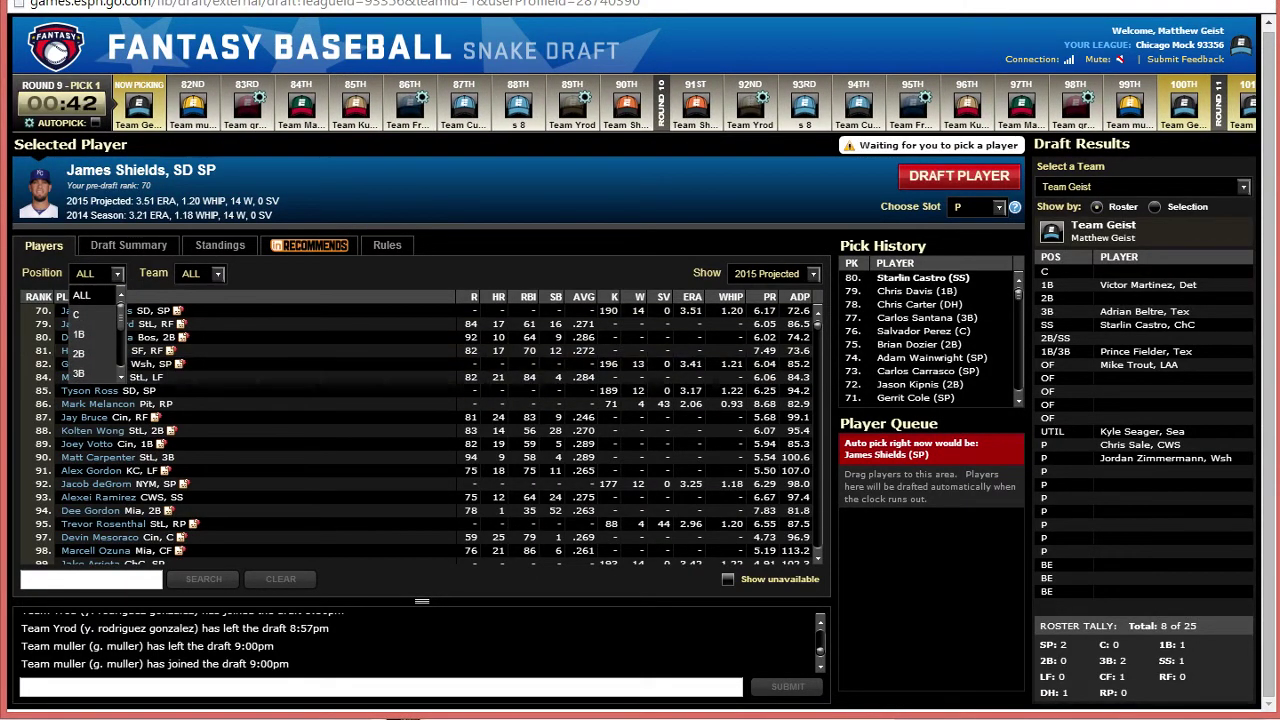
left_click(88, 372)
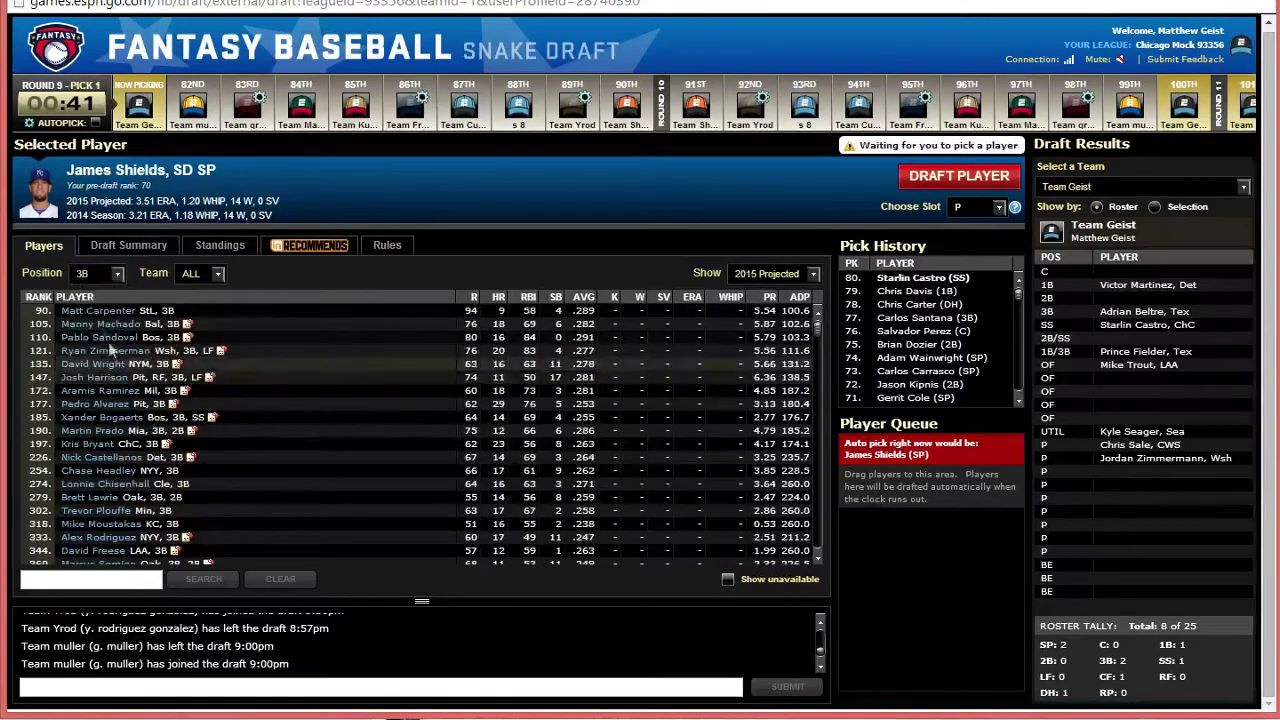
left_click(94, 279)
scroll(121, 360, "down", 3)
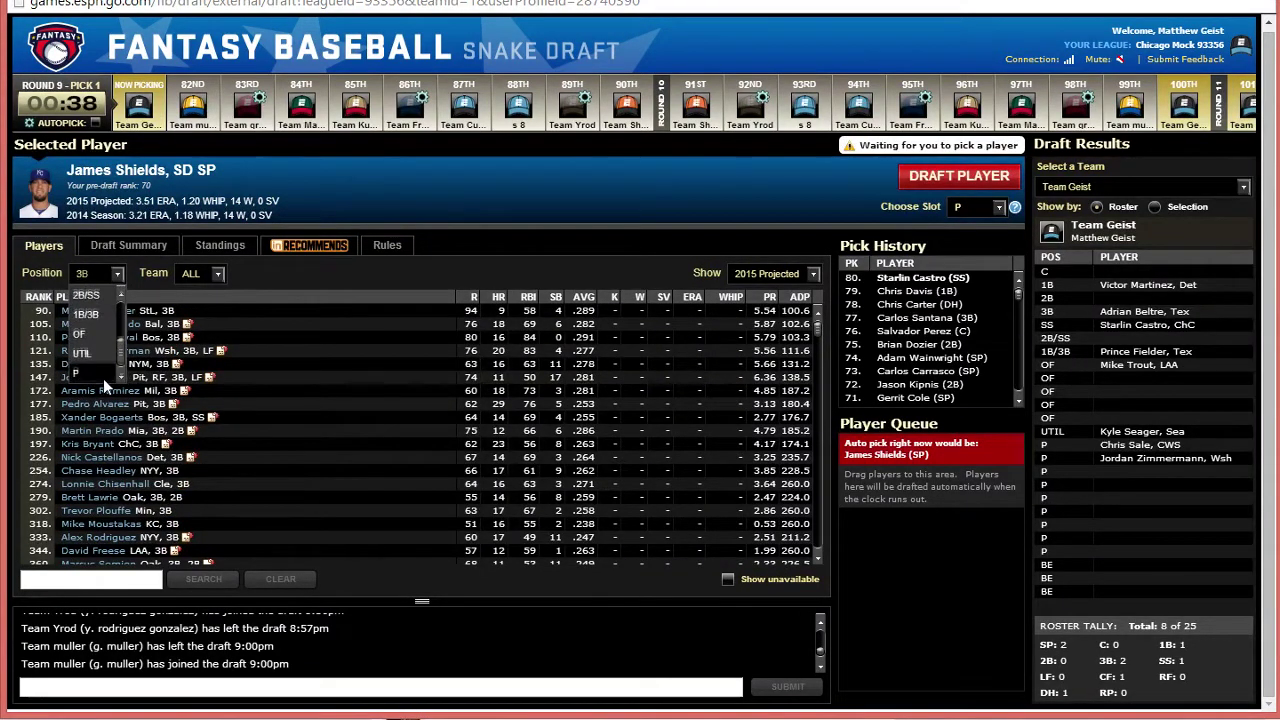
left_click(103, 378)
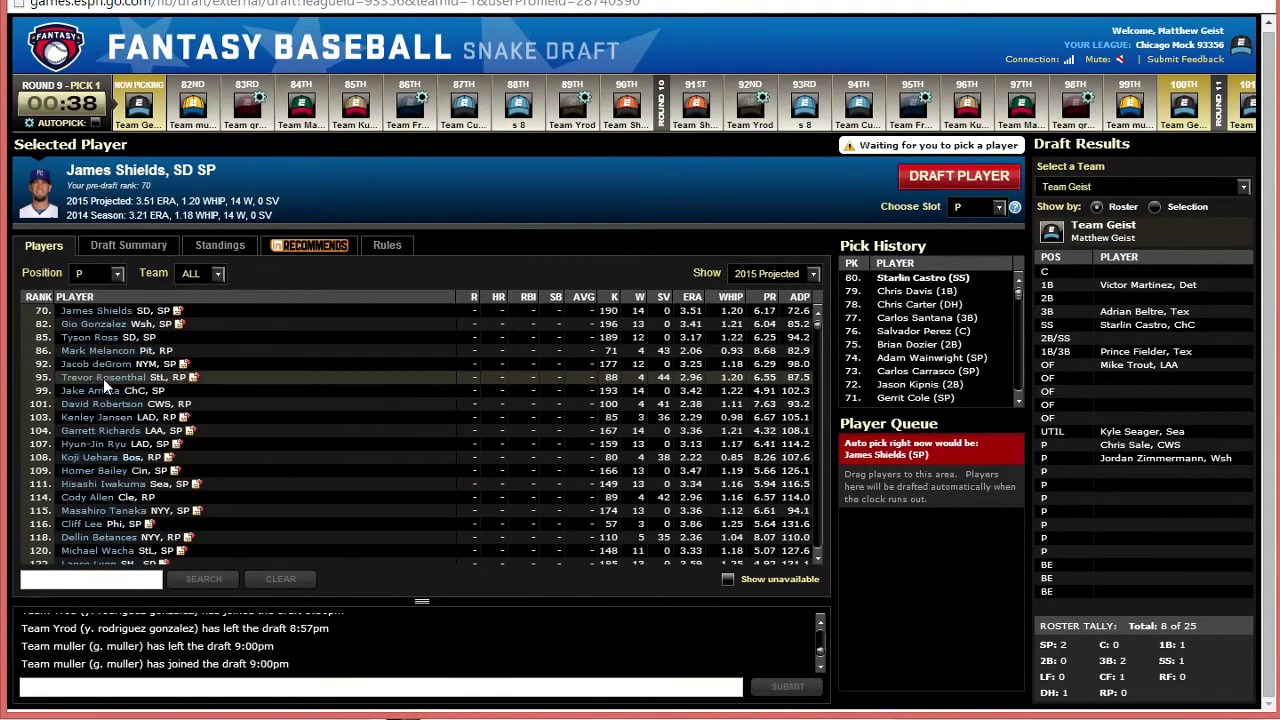
left_click(84, 323)
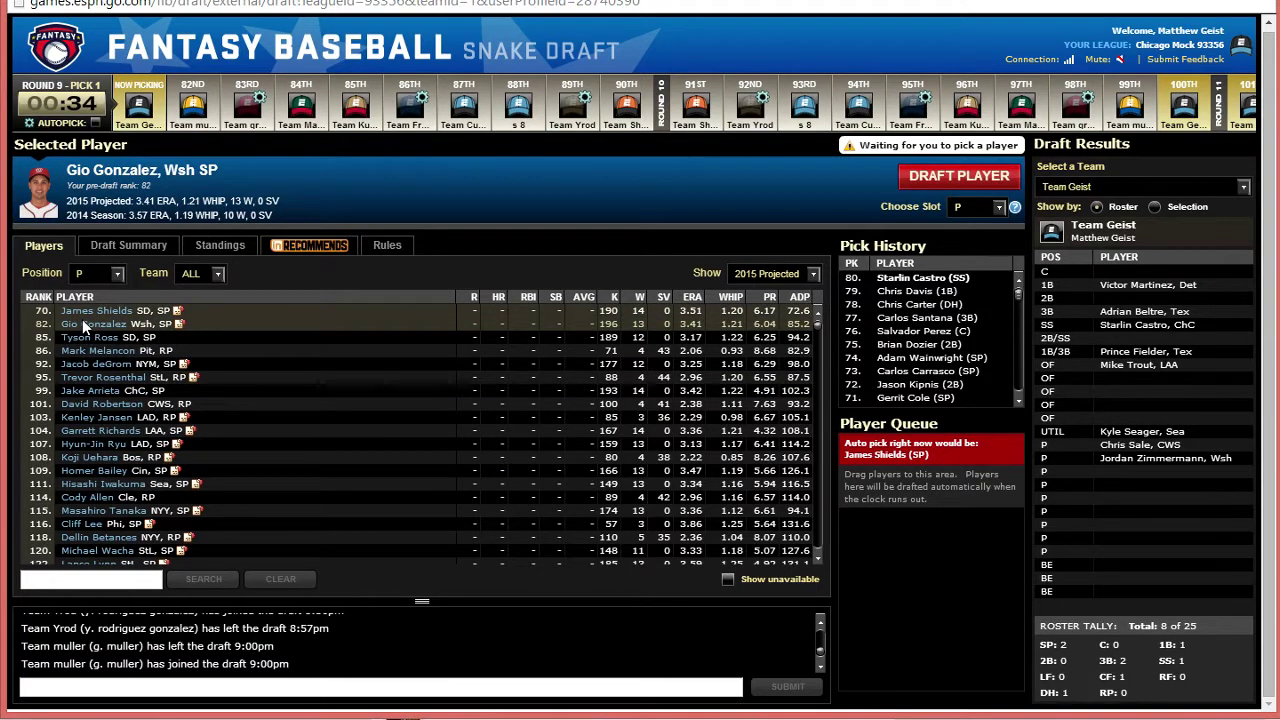
left_click(88, 364)
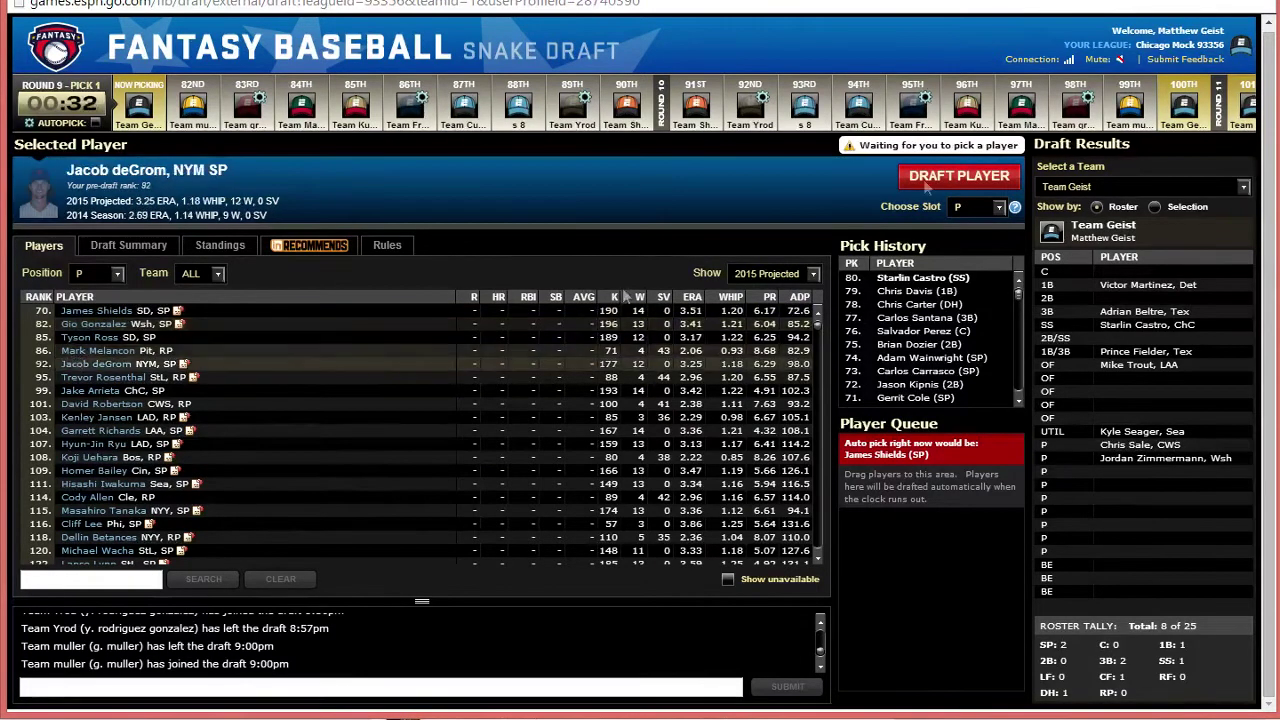
left_click(938, 177)
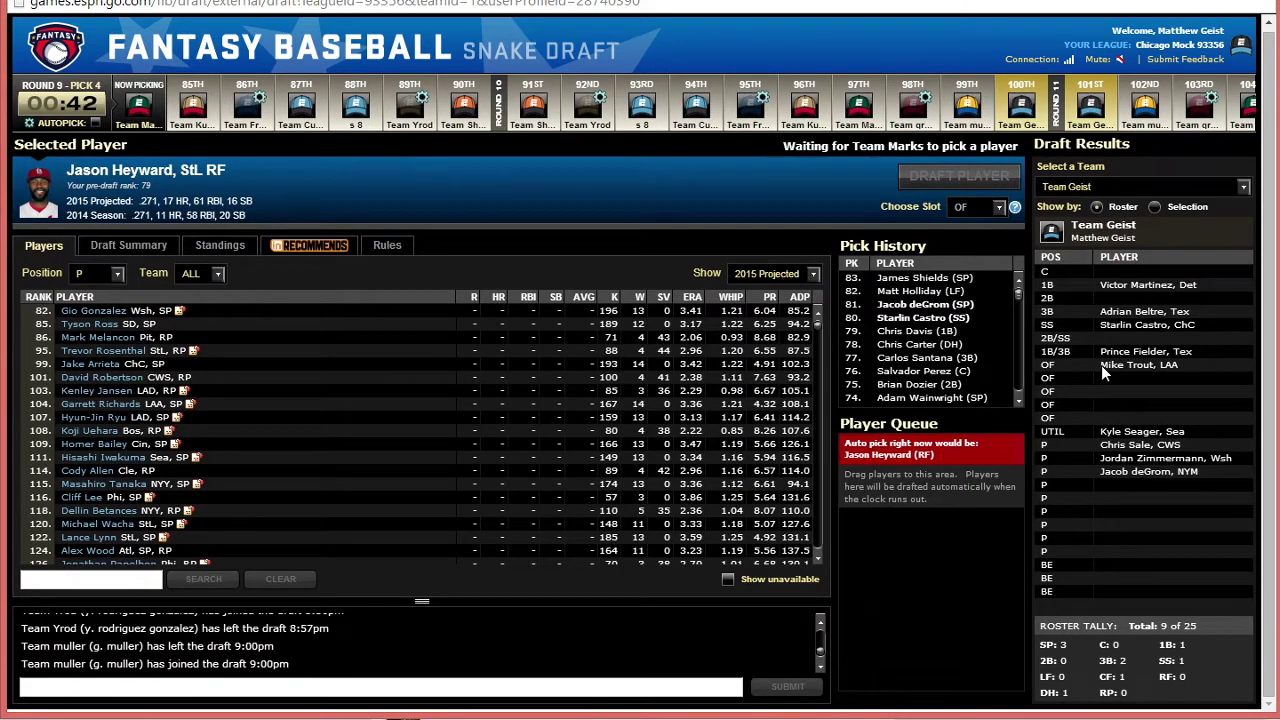
Show the team's draft results by selection, and review the recent pick history and pitcher Gio Gonzalez's stats.
left_click(1156, 205)
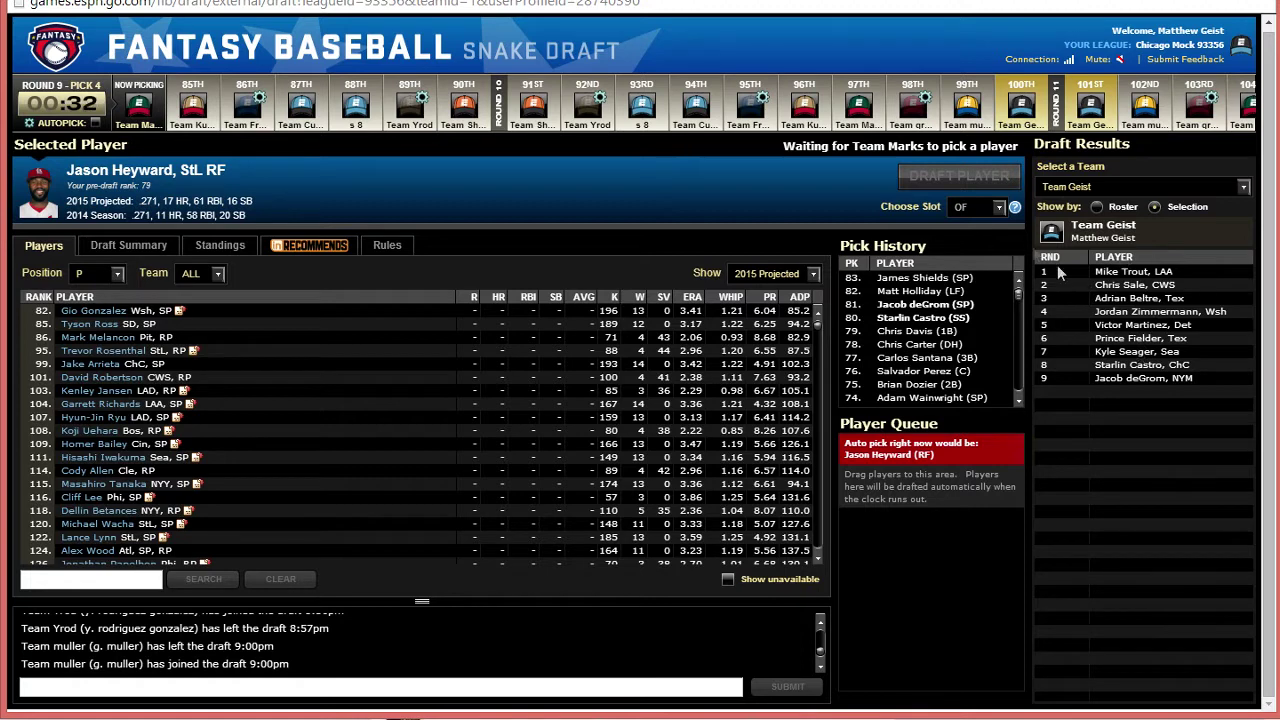
mouse_move(1017, 293)
left_mouse_down()
mouse_move(1011, 391)
mouse_move(1005, 278)
left_mouse_up()
left_click_drag(1019, 296, 996, 282)
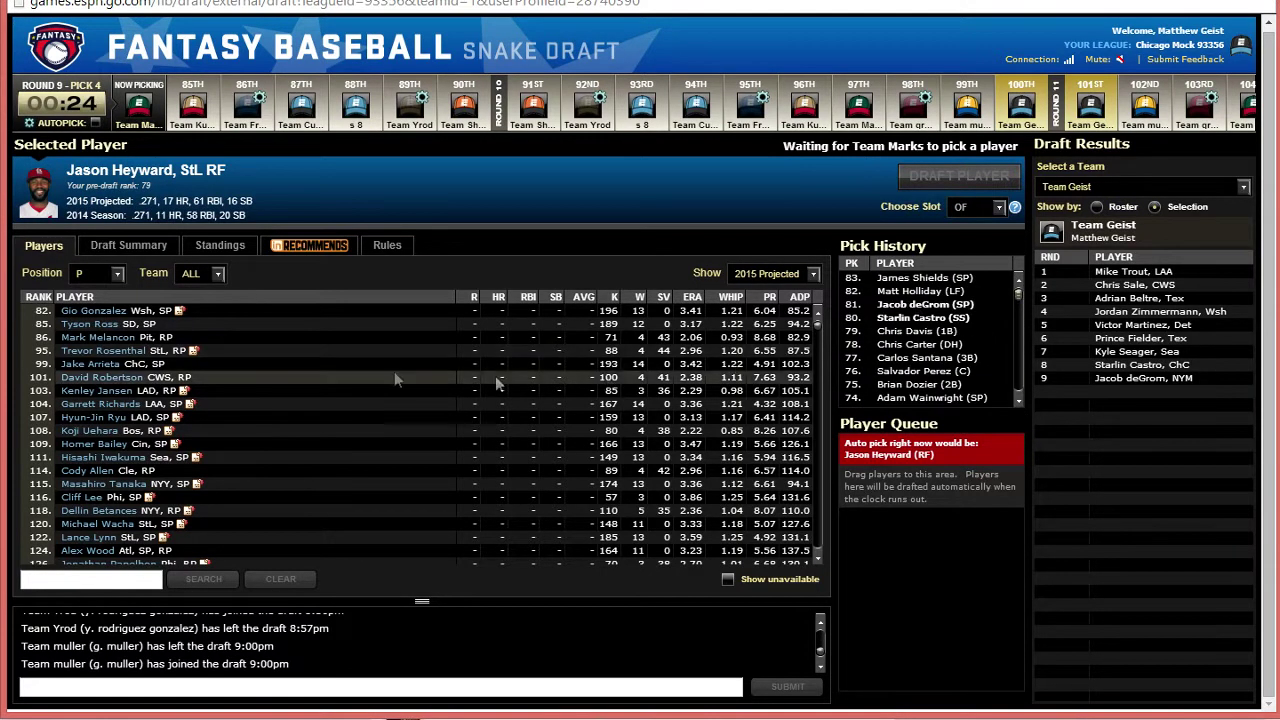
left_click(283, 323)
left_click(284, 311)
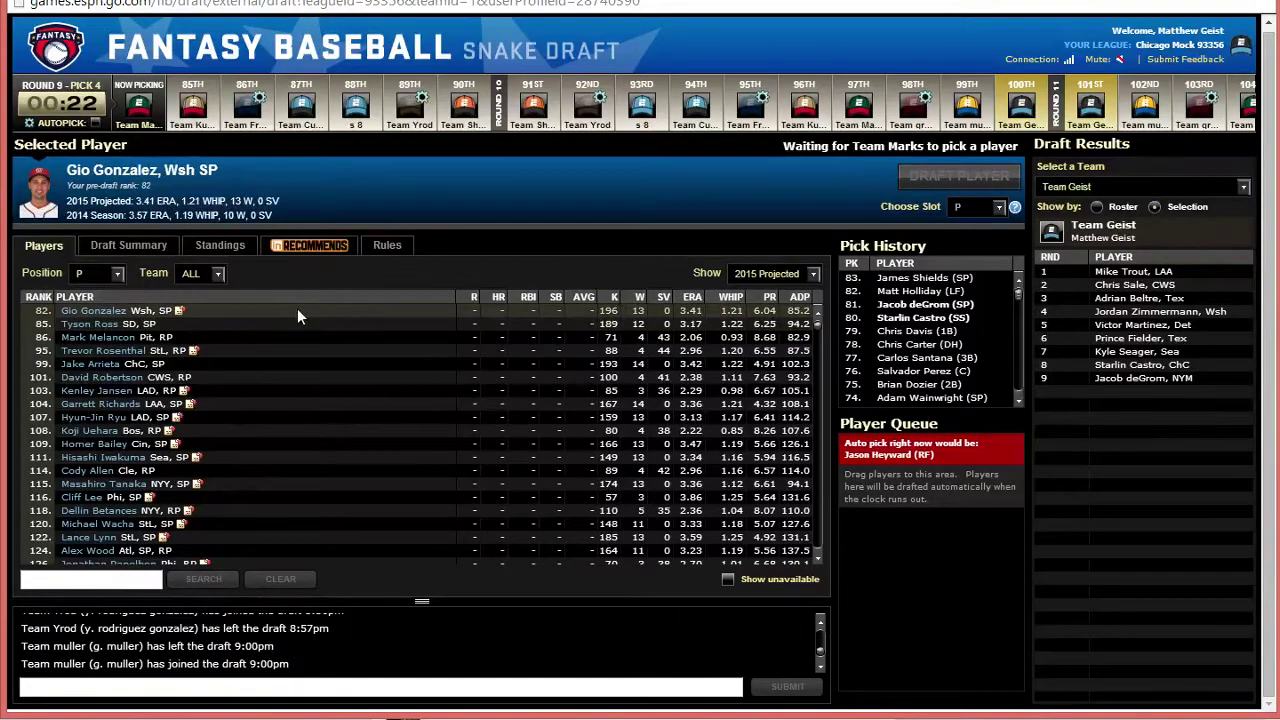